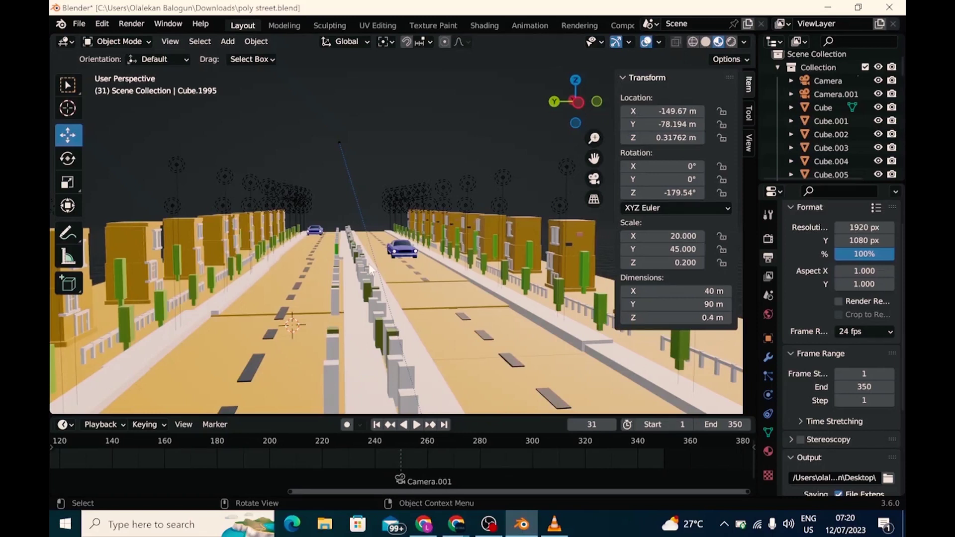
Step: Examine the street scene, selecting a building on the far side of the road and the Camera object
middle_drag(403, 144, 367, 148)
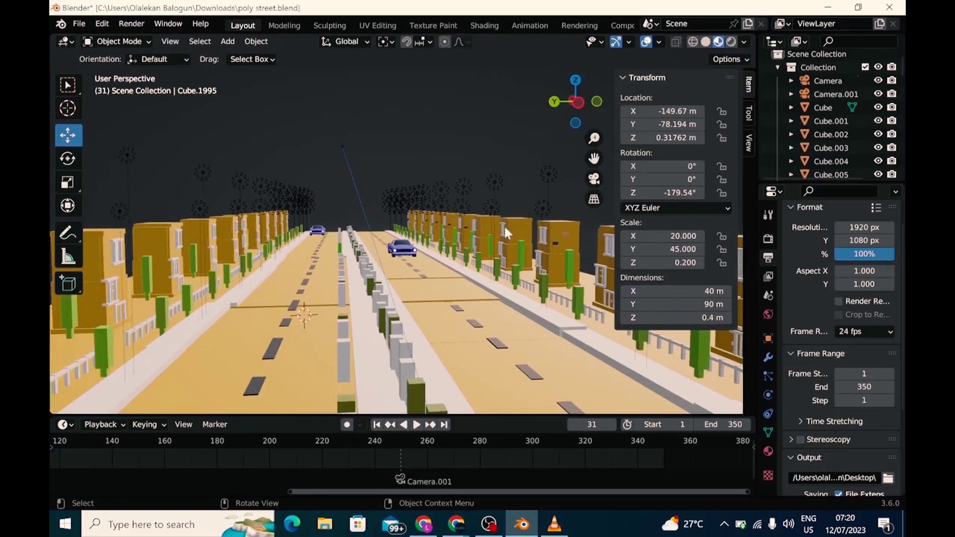
click(519, 240)
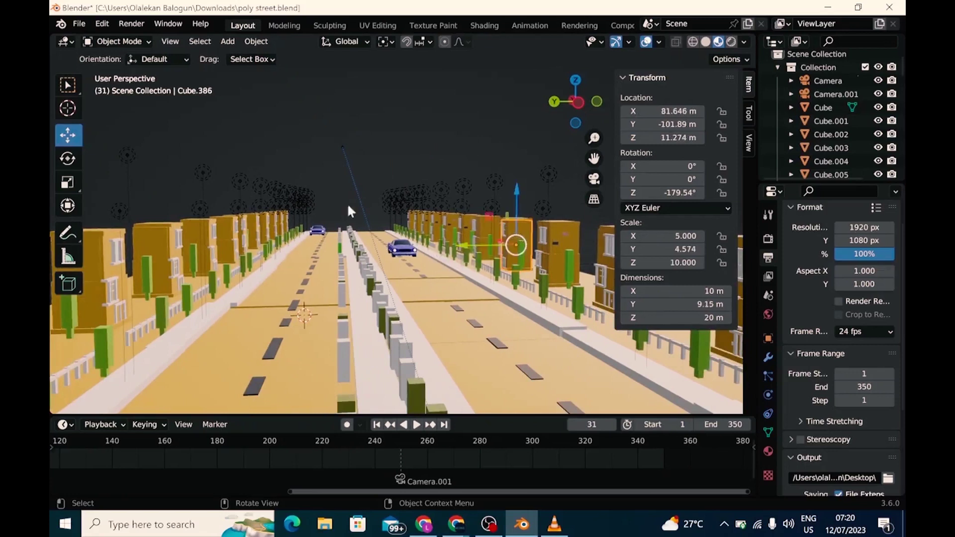
click(818, 80)
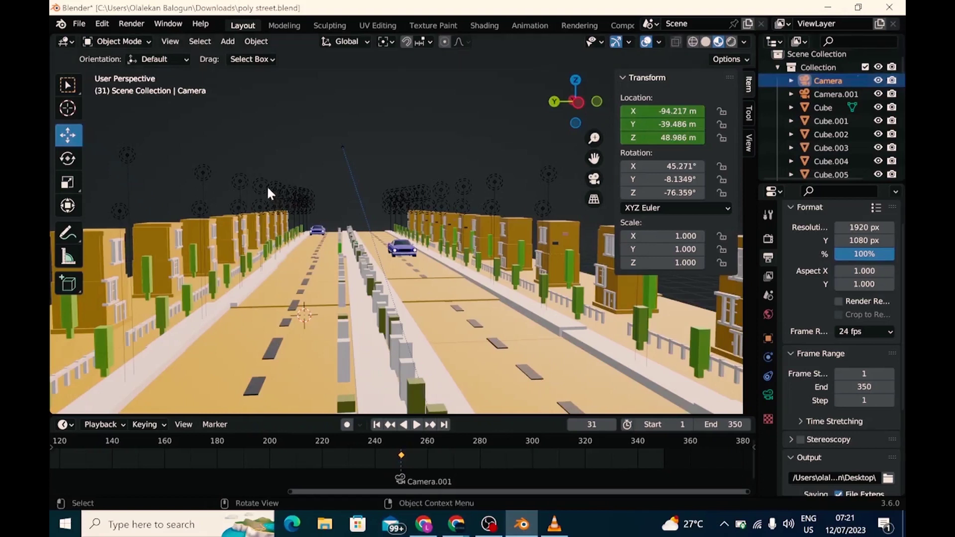
Step: View the street from the top and examine three neighbouring street lights along the lower sidewalk by selecting each
click(575, 81)
scroll(520, 157, up, 3)
scroll(517, 167, down, 4)
scroll(516, 169, down, 8)
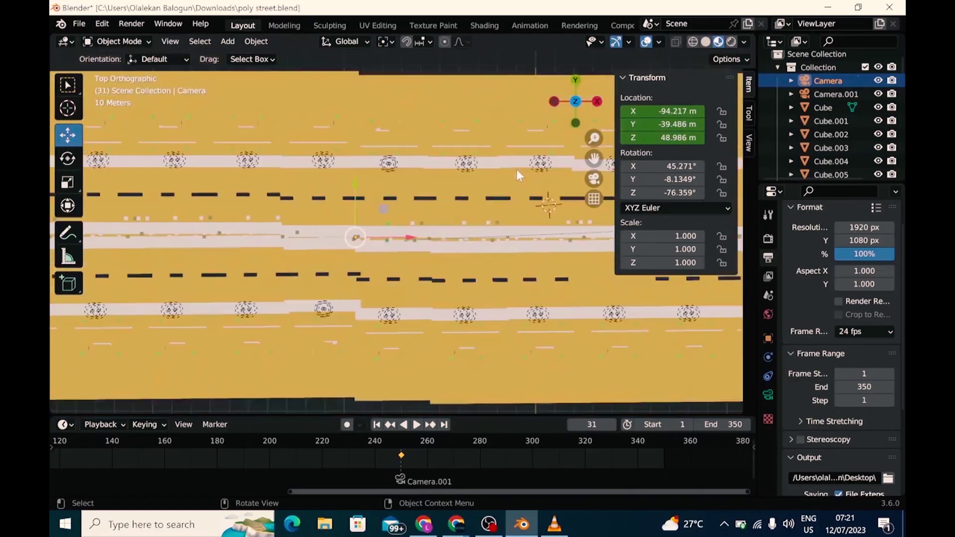
click(464, 318)
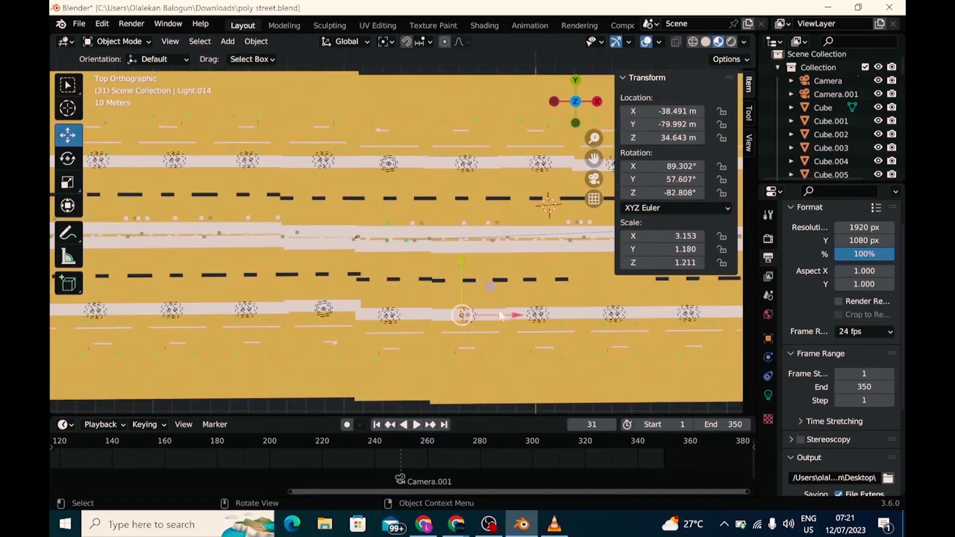
click(534, 318)
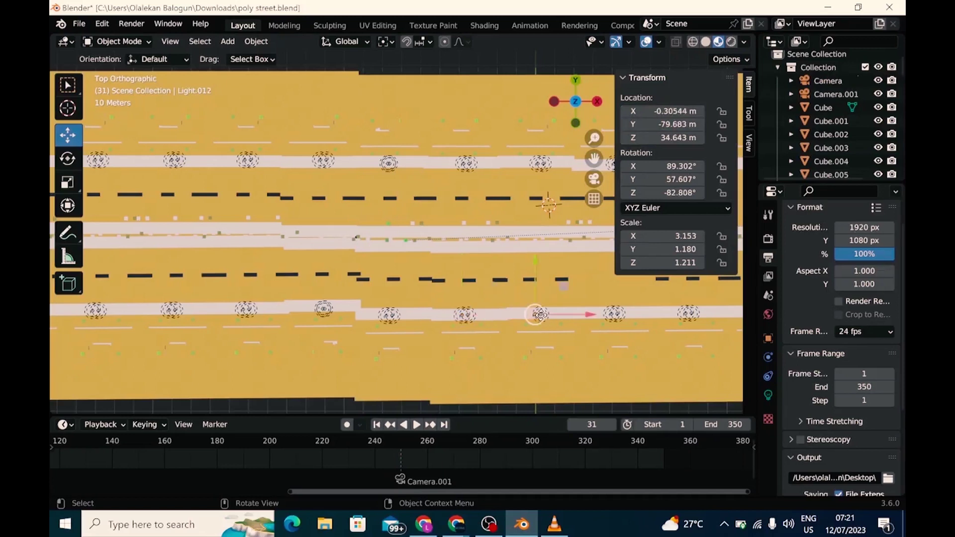
click(616, 315)
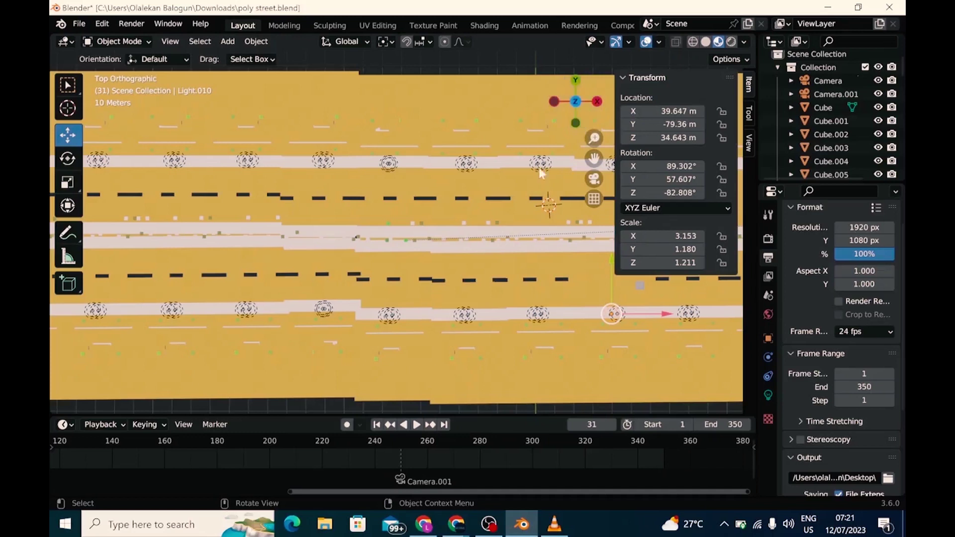
Step: Preview the street from a perspective view in Rendered shading and return to Material Preview
mouse_move(467, 277)
middle_down()
mouse_move(492, 209)
mouse_move(547, 144)
mouse_move(605, 118)
mouse_move(614, 131)
middle_up()
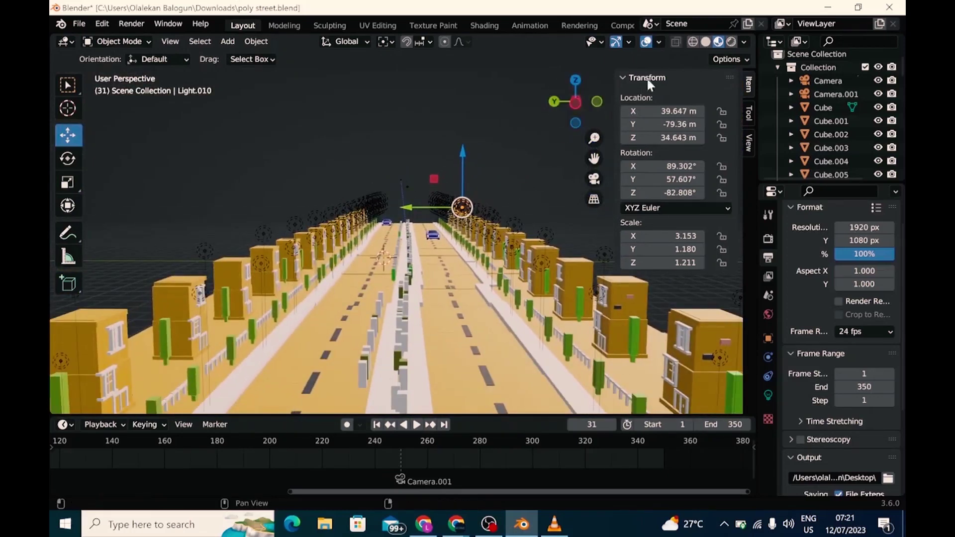
click(731, 42)
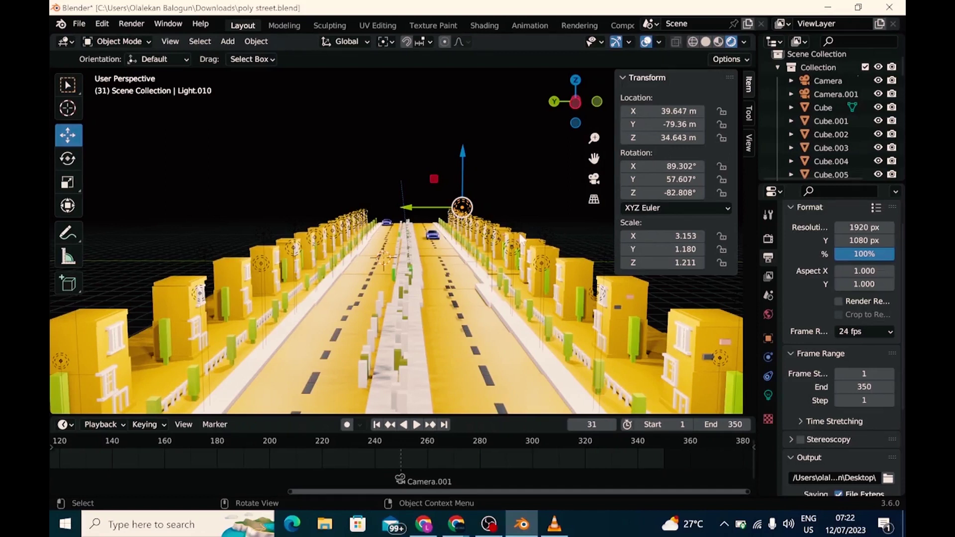
click(718, 43)
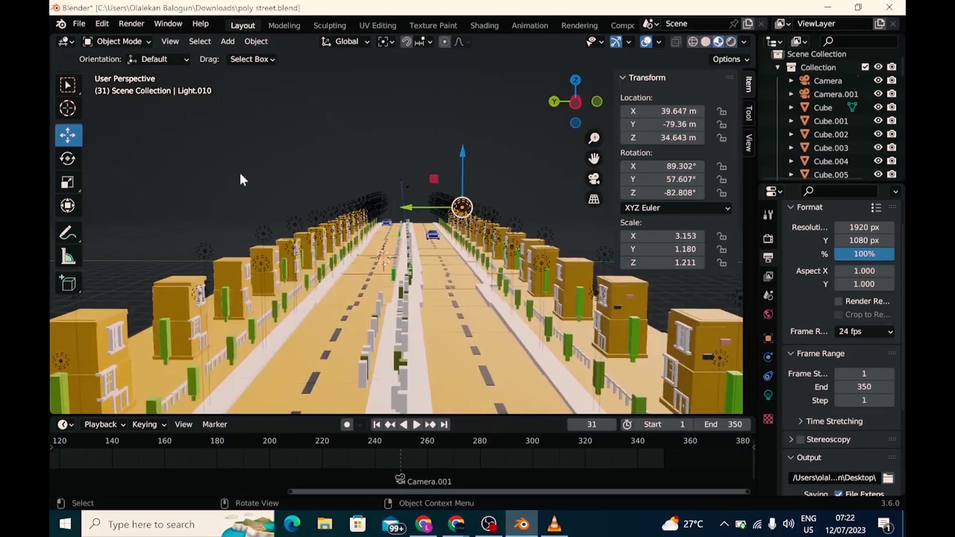
Step: Examine the opposite end of the street with the crescent moon selected, and return to a close view of the cars
middle_drag(235, 164, 537, 165)
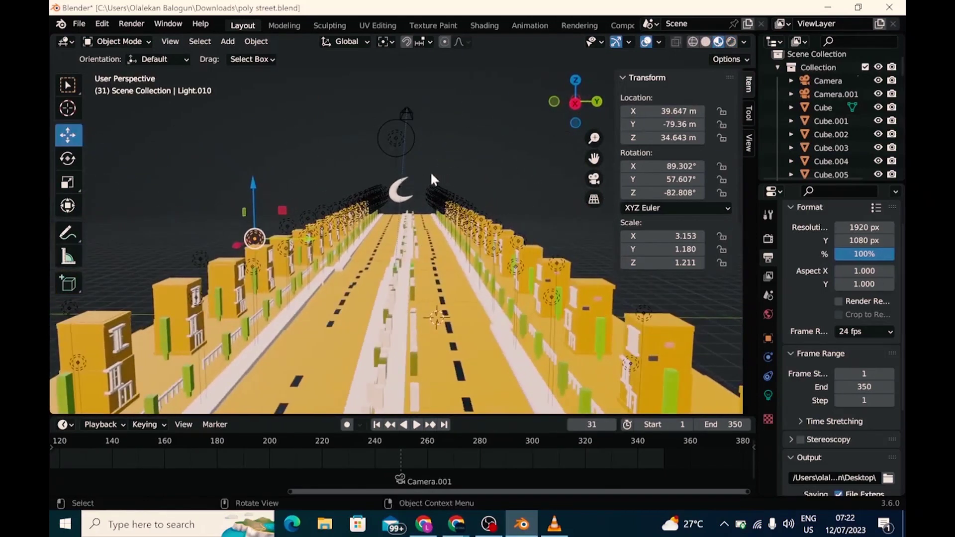
click(401, 193)
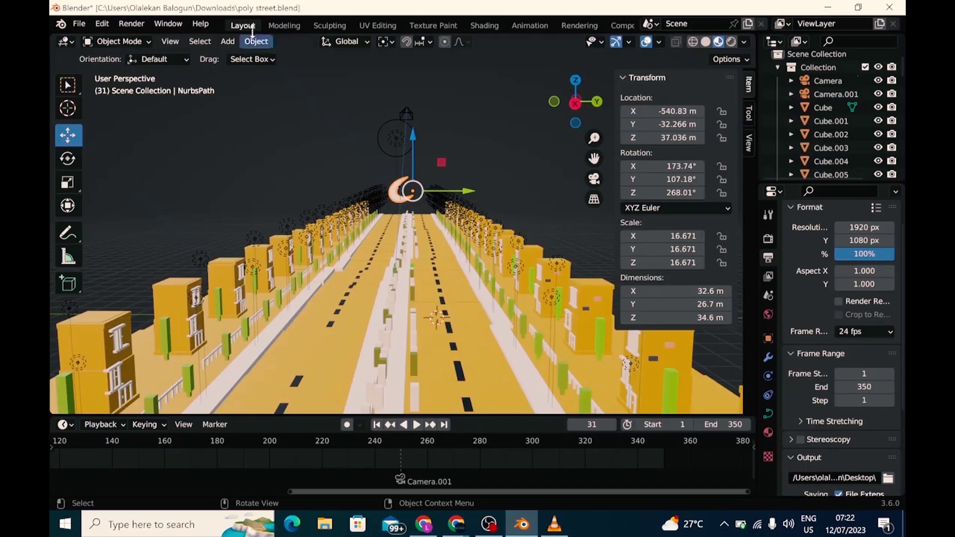
click(77, 25)
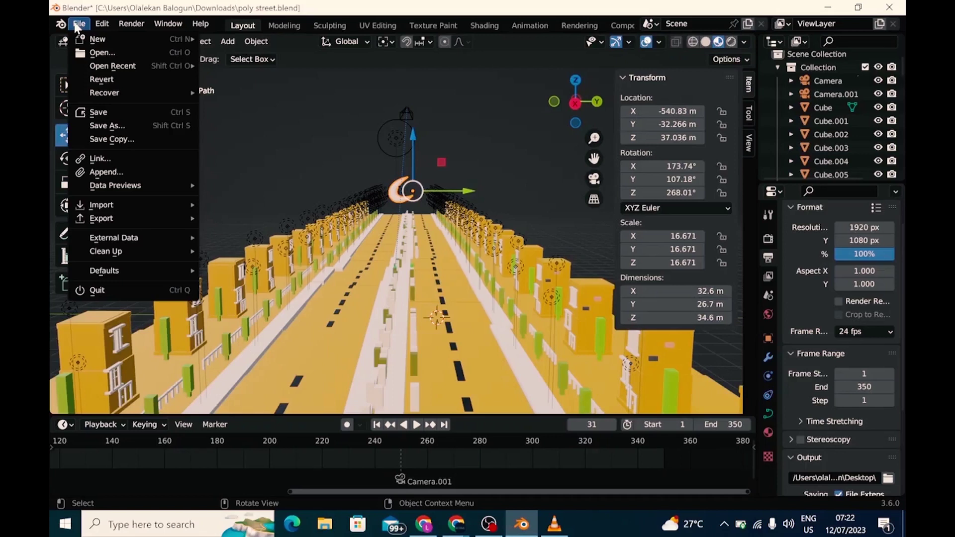
click(506, 110)
middle_drag(501, 116, 432, 214)
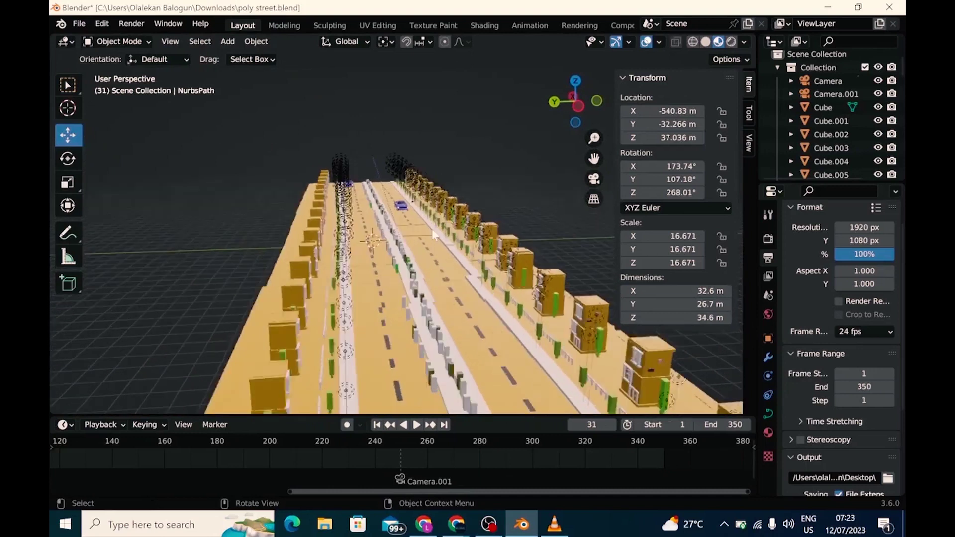
scroll(431, 230, up, 4)
scroll(431, 239, up, 5)
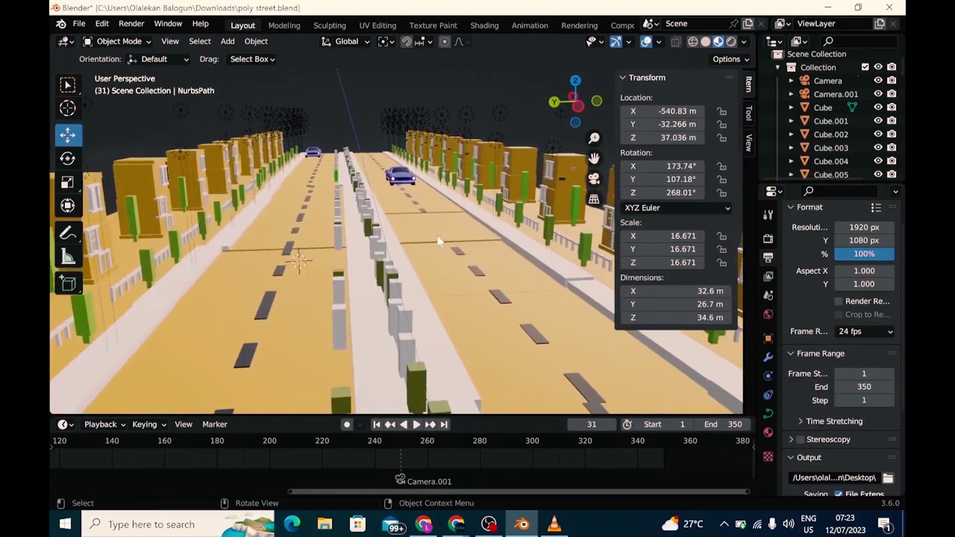
Step: Start a new file with the default scene, saving the changes to poly street.blend
click(436, 242)
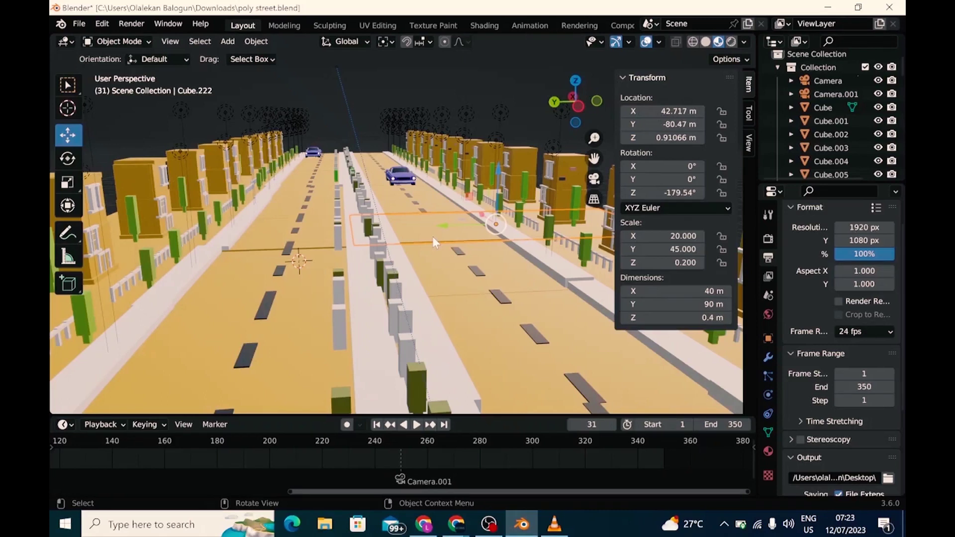
click(478, 78)
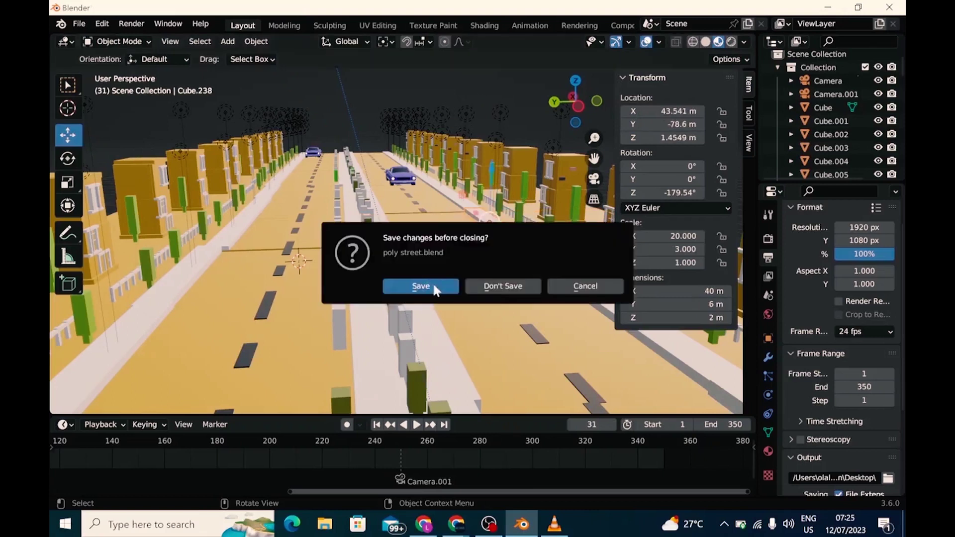
click(433, 286)
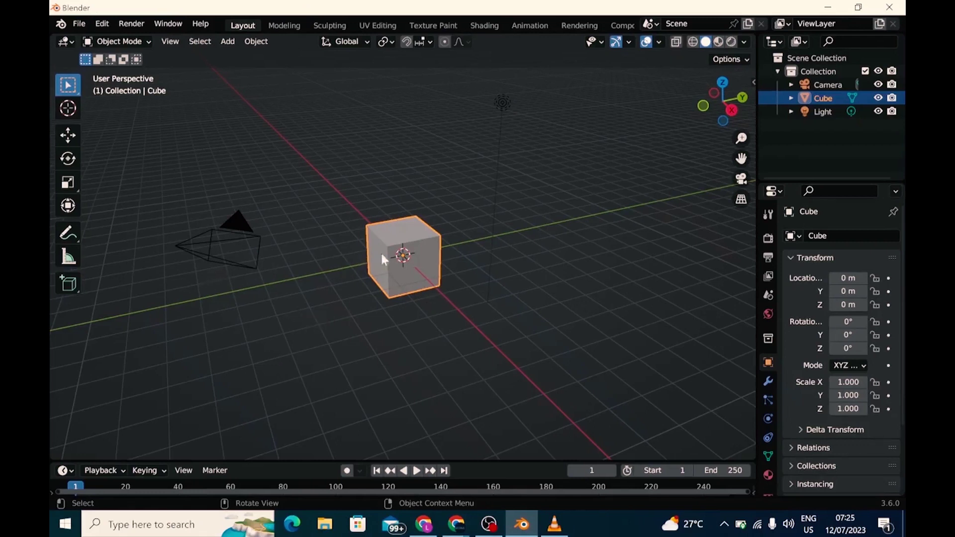
Step: Identify the default scene's objects by selecting the light, the camera and the cube in turn
click(503, 102)
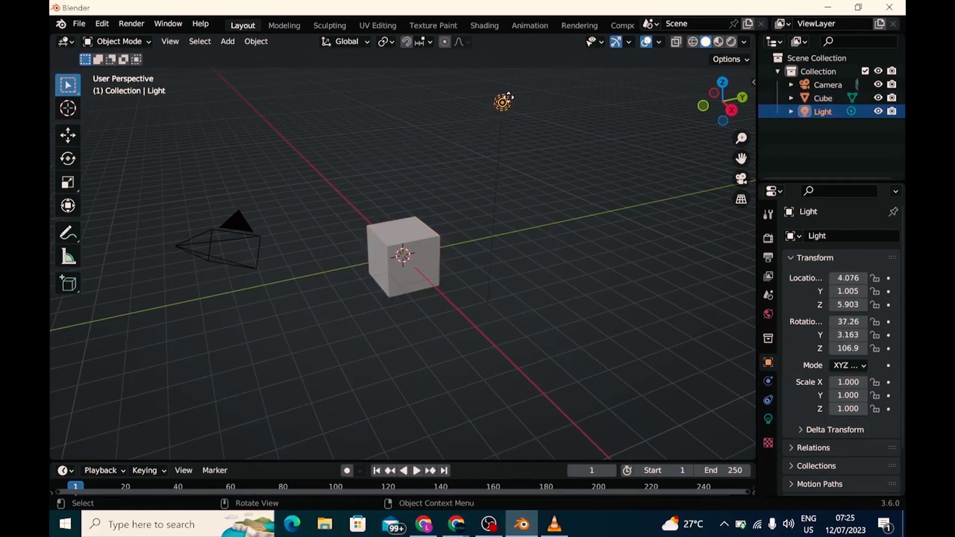
click(227, 239)
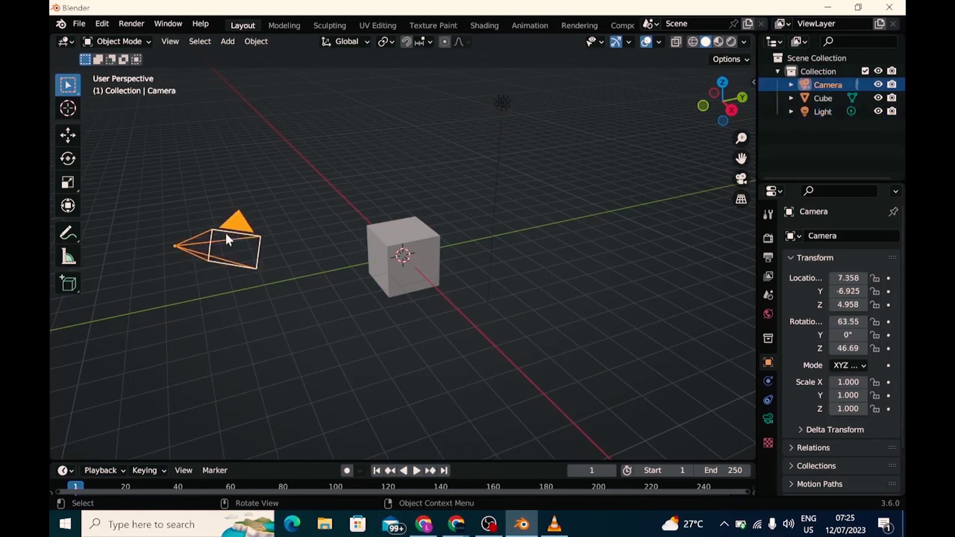
click(422, 243)
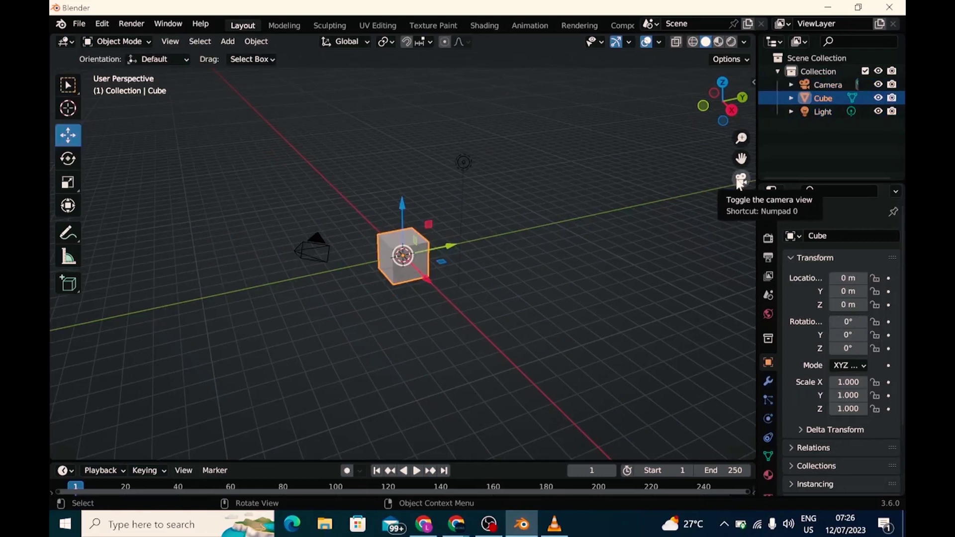
Step: Look at the cube through the camera, deselect it, and return to the user perspective view
click(740, 180)
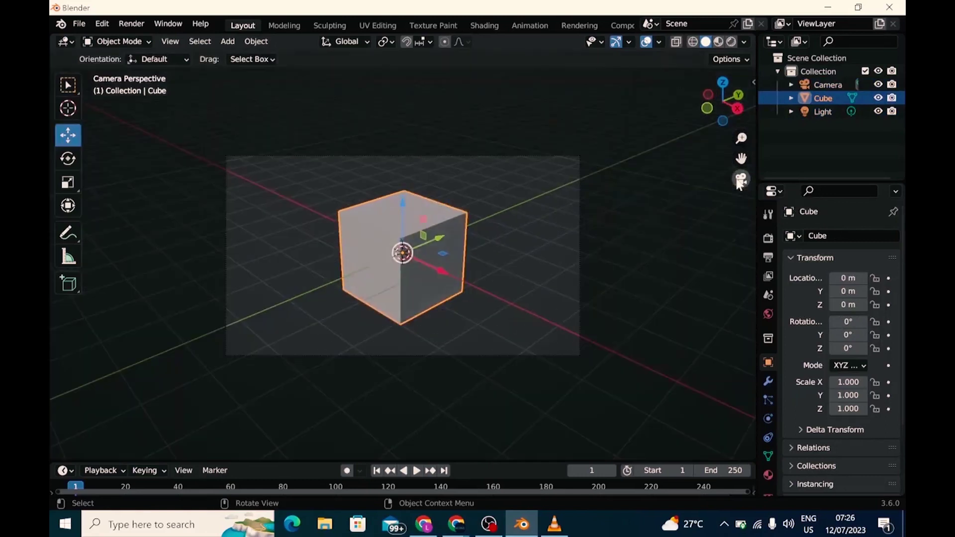
click(657, 316)
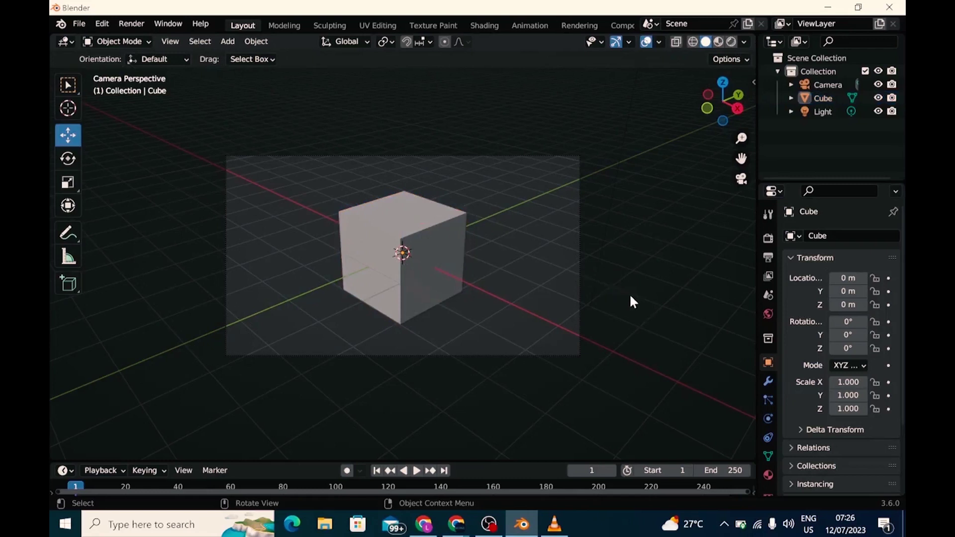
click(739, 180)
scroll(431, 261, up, 5)
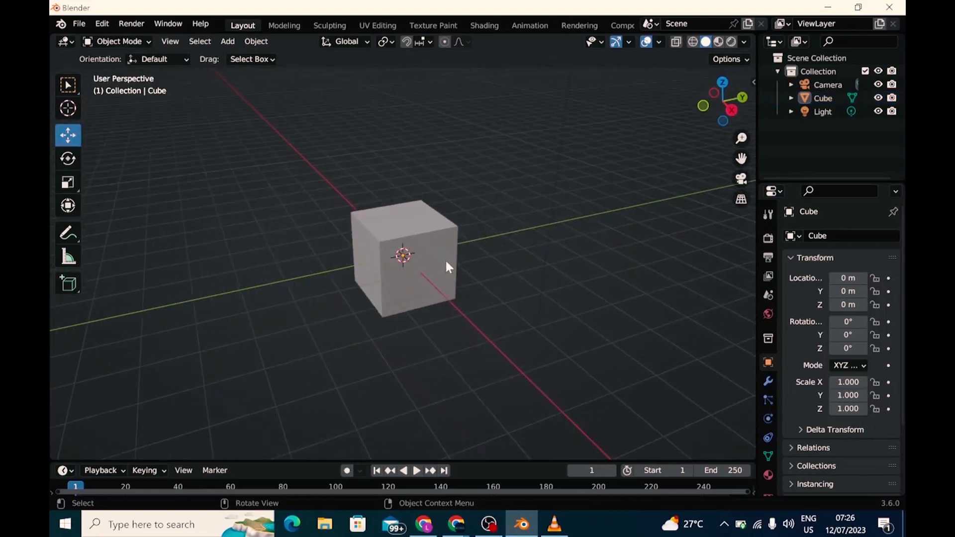
Step: Duplicate the cube and place the copy about 2.59 m away along the Y axis
click(420, 251)
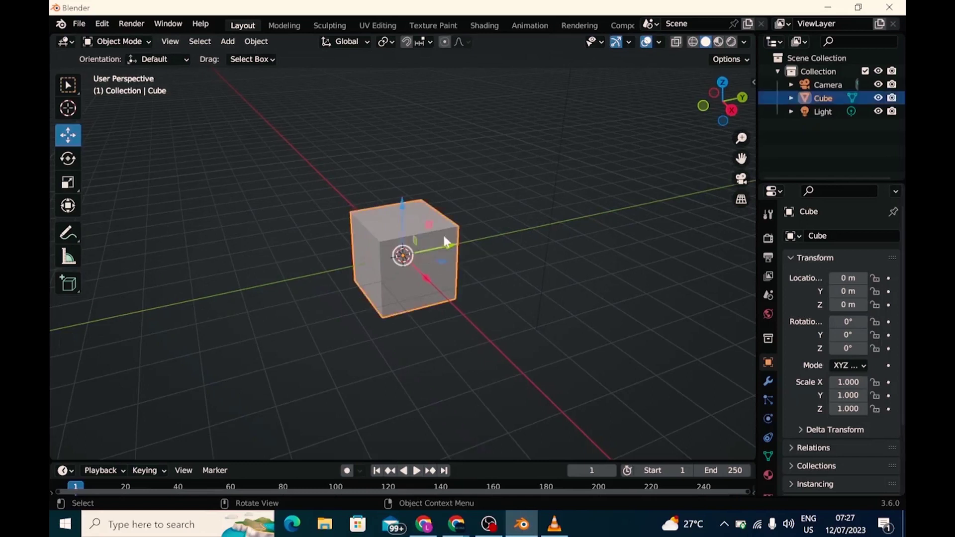
key(shift)
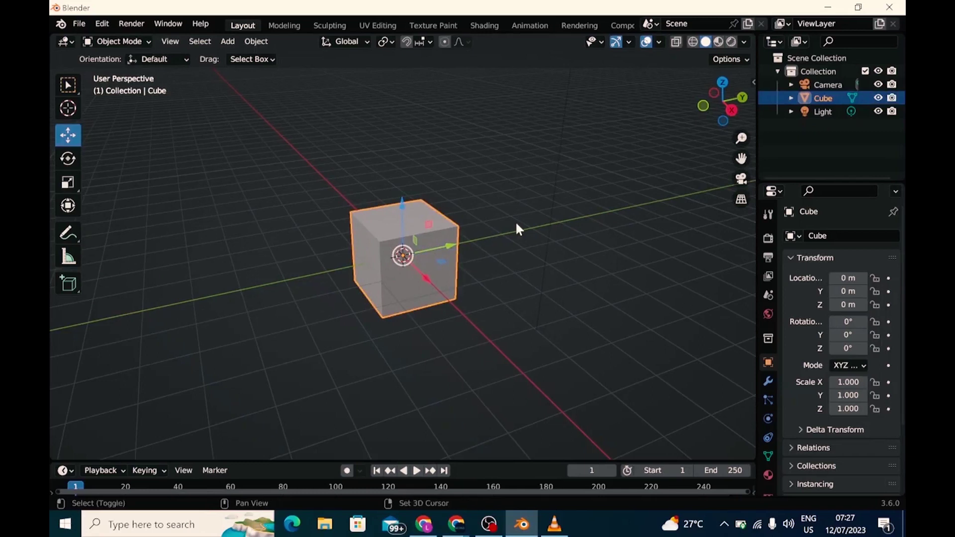
key(shift+d)
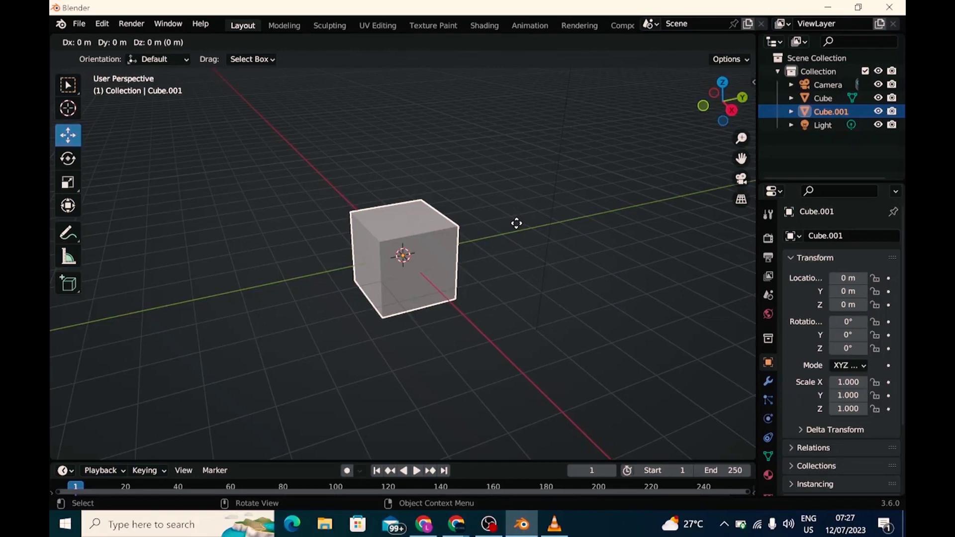
key(y)
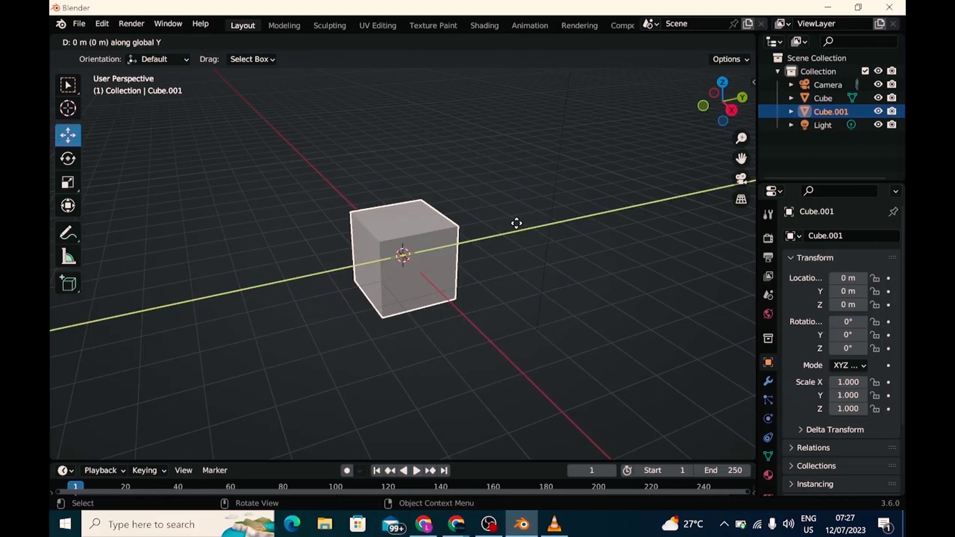
drag(516, 223, 629, 265)
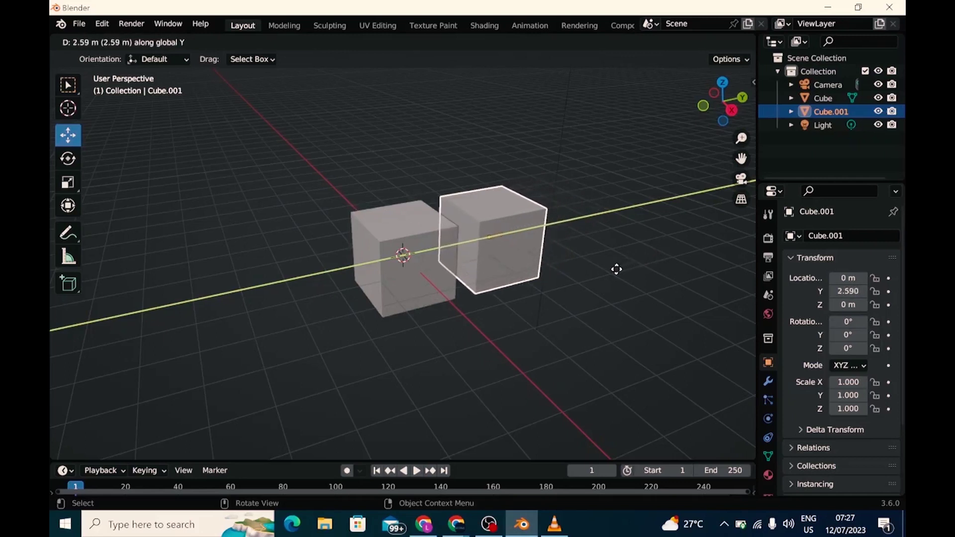
click(616, 268)
middle_drag(630, 253, 469, 242)
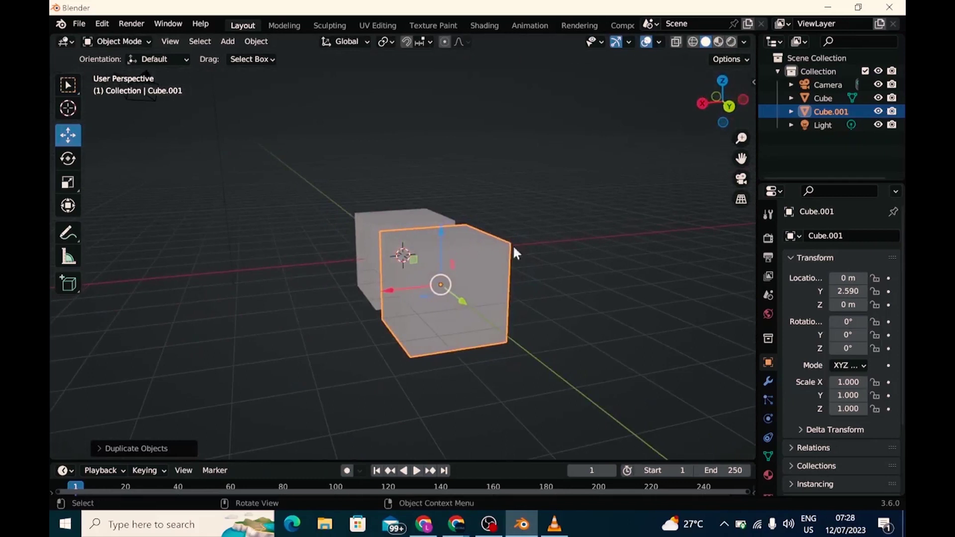
Step: Switch to VLC media player to view the rendered street animation, and return to Blender
click(553, 527)
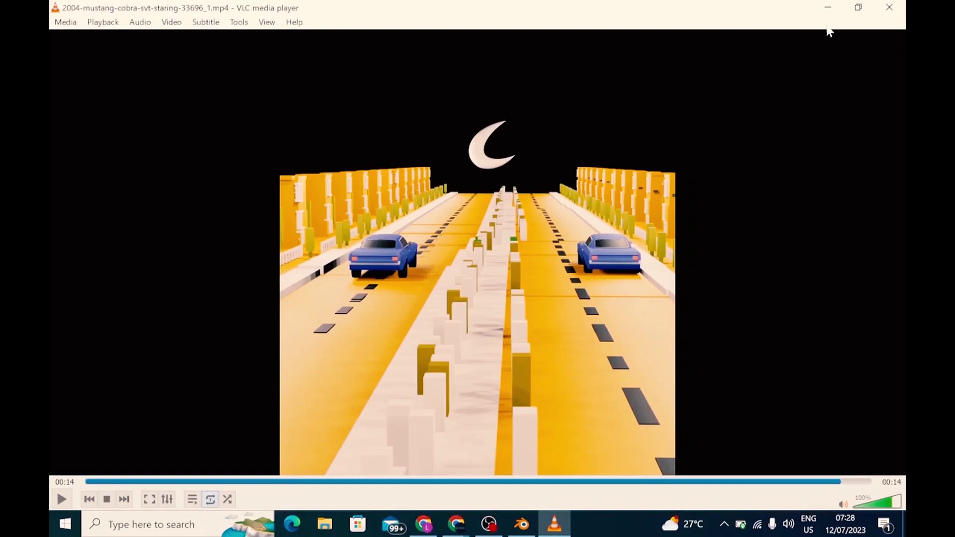
click(826, 7)
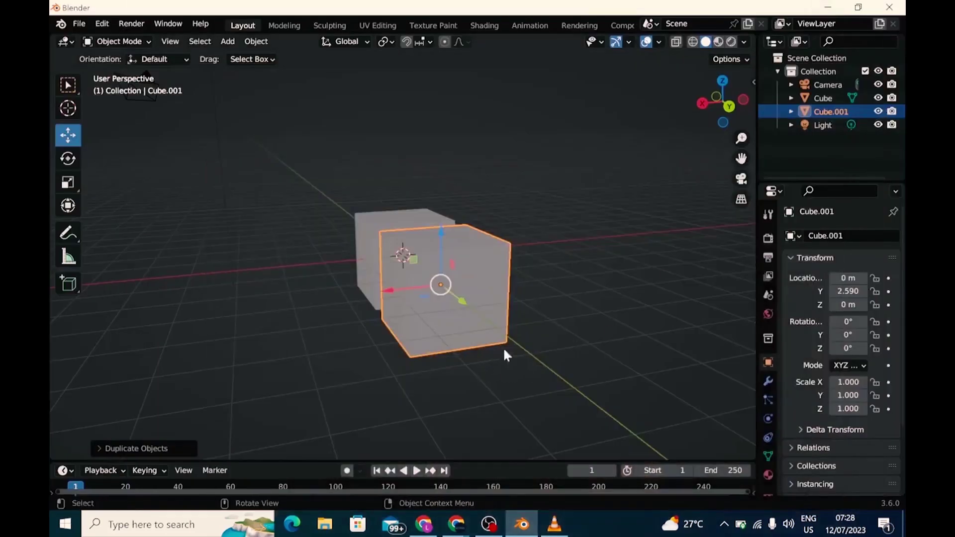
Step: Render a still image of the two cubes
mouse_move(535, 327)
middle_down()
mouse_move(499, 326)
mouse_move(498, 314)
mouse_move(519, 327)
middle_up()
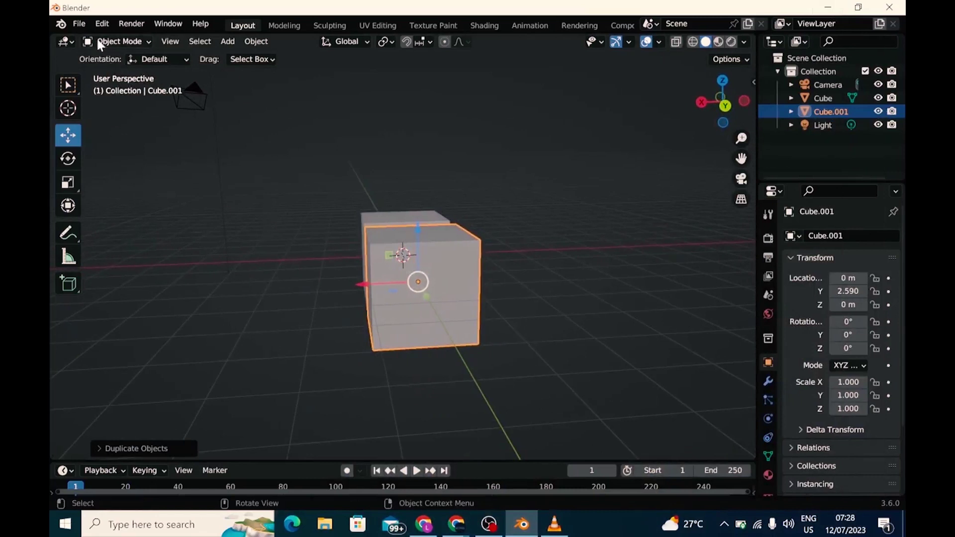
click(125, 24)
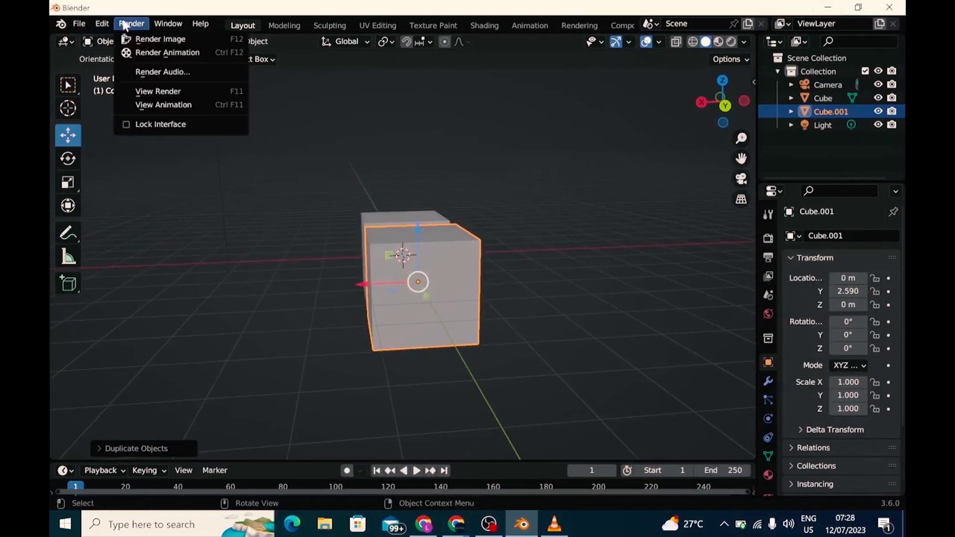
click(139, 44)
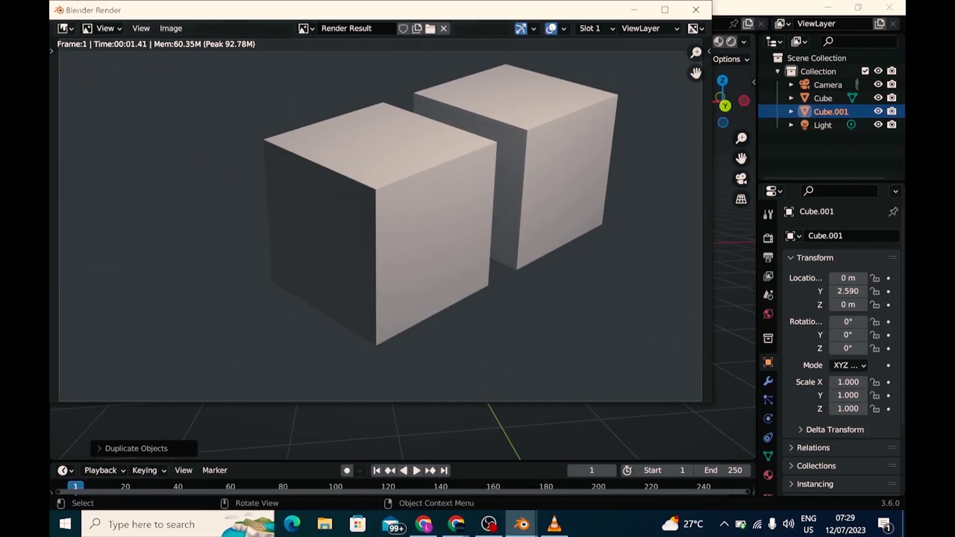
Step: Close the render result and move the duplicated cube along the Y axis to about 1.9 m, against the original cube
click(696, 10)
middle_drag(530, 234, 652, 251)
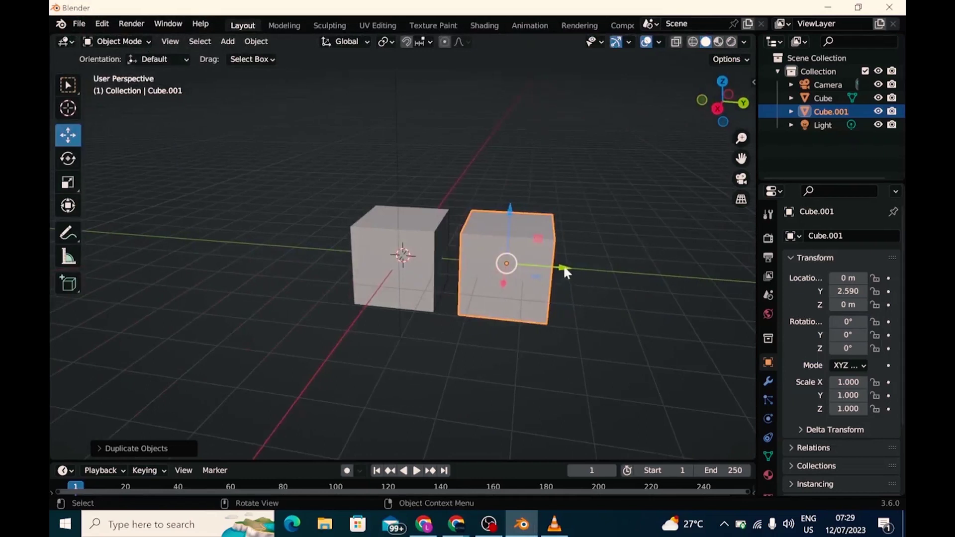
drag(562, 267, 535, 266)
click(629, 238)
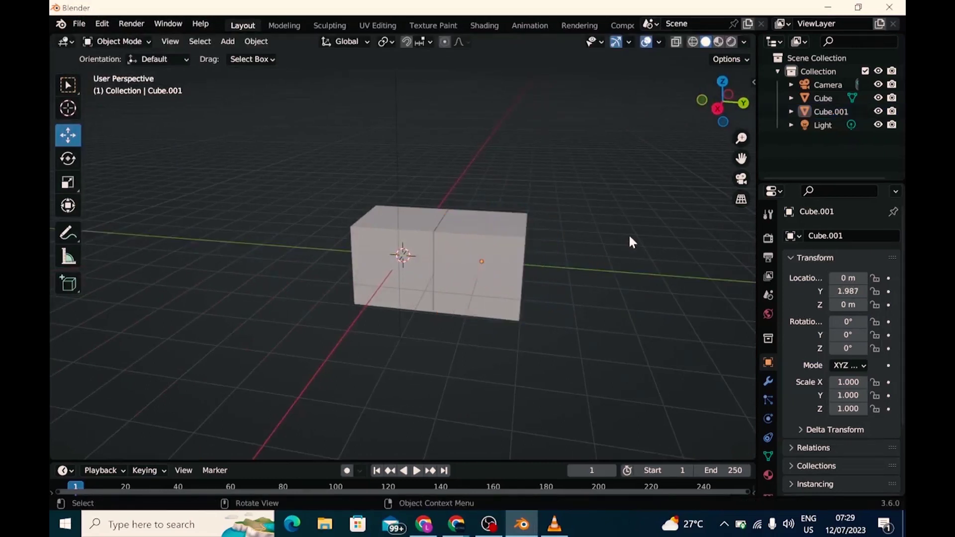
click(514, 259)
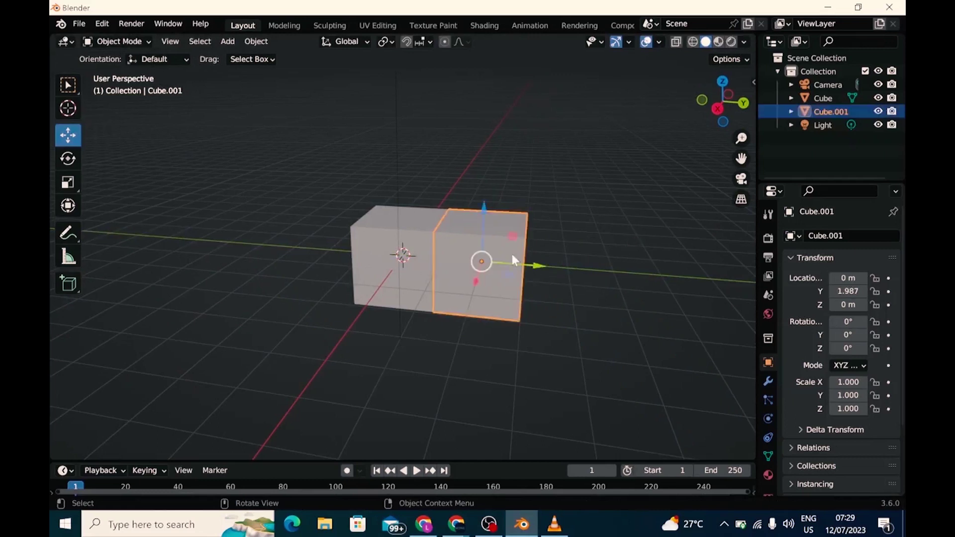
drag(535, 260, 530, 261)
click(556, 234)
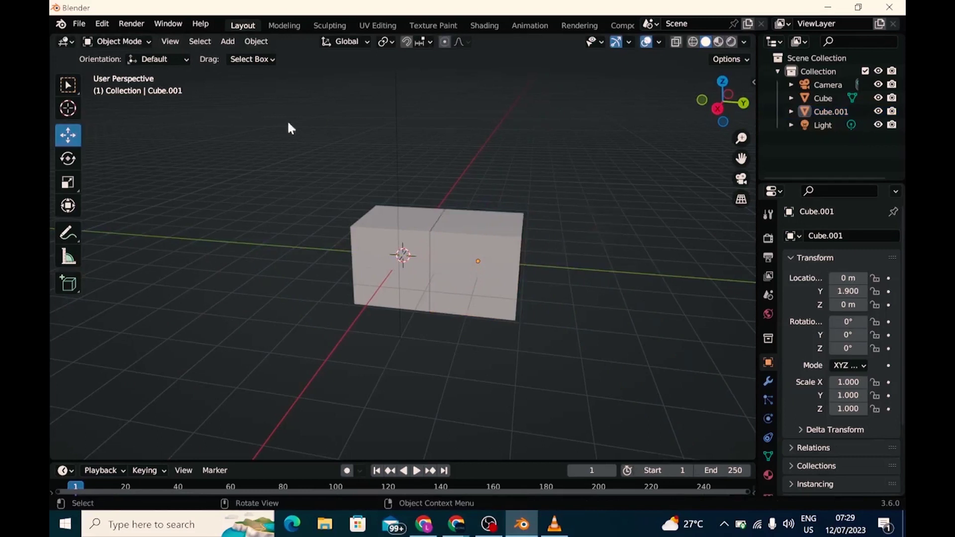
Step: Render a still image of the two joined cubes, and close the result
click(132, 24)
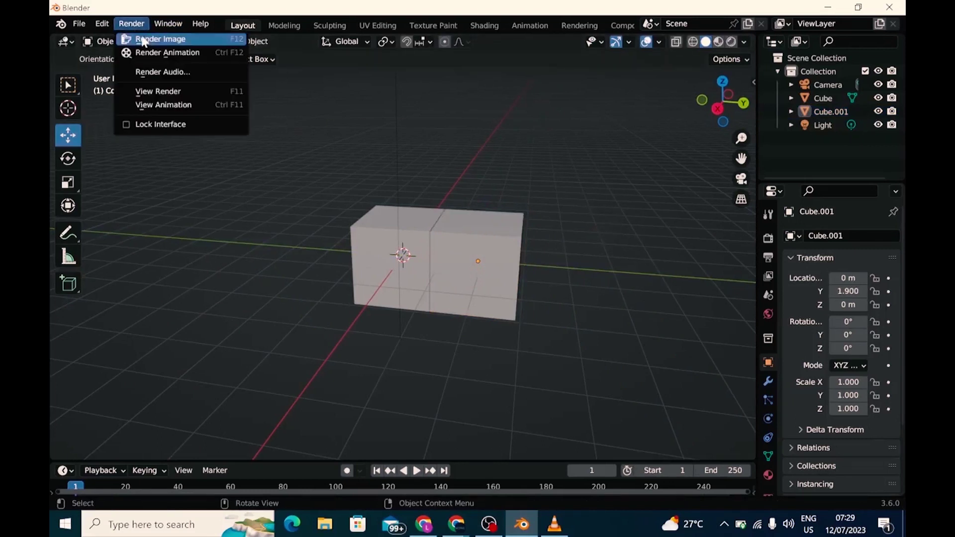
click(141, 39)
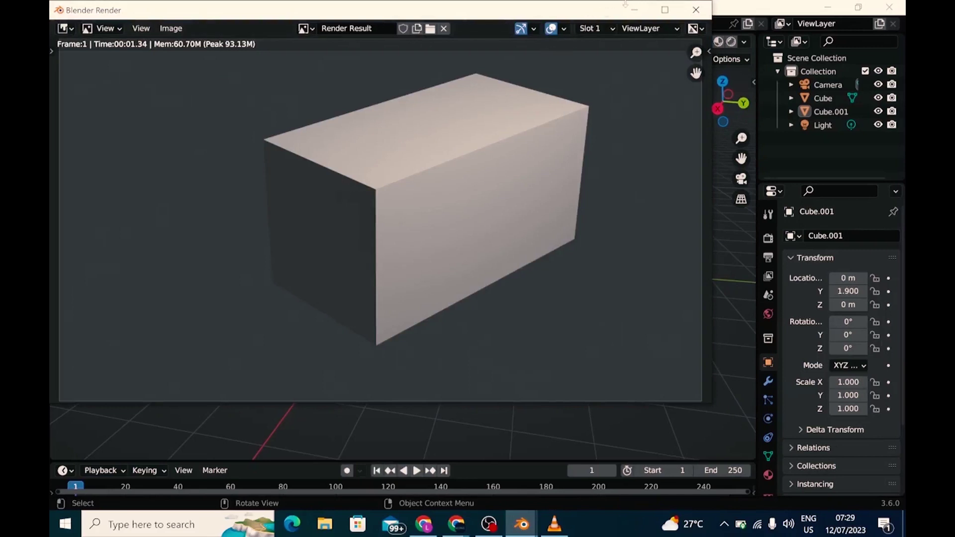
click(696, 10)
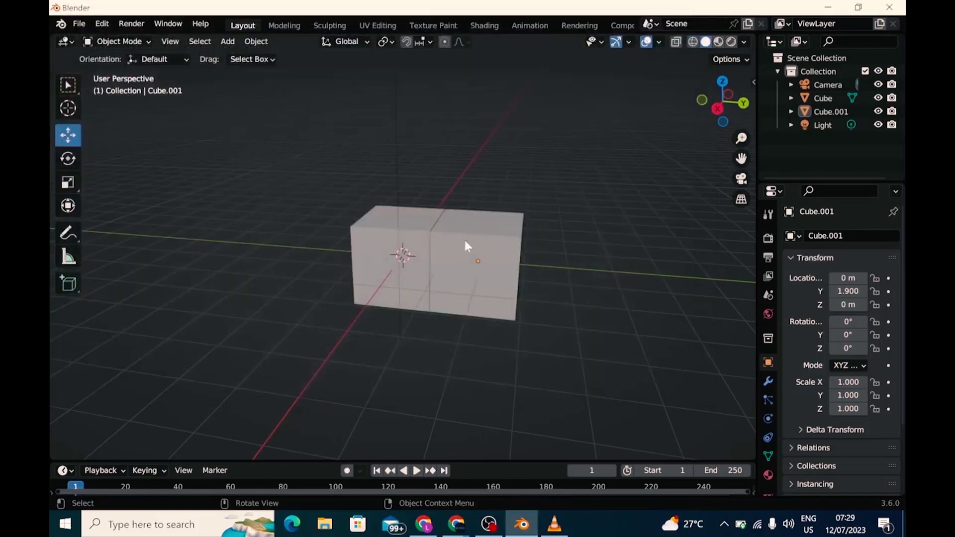
Step: Raise the original cube to about 0.18 m on the Z axis, and render the offset cubes to check the result
click(408, 231)
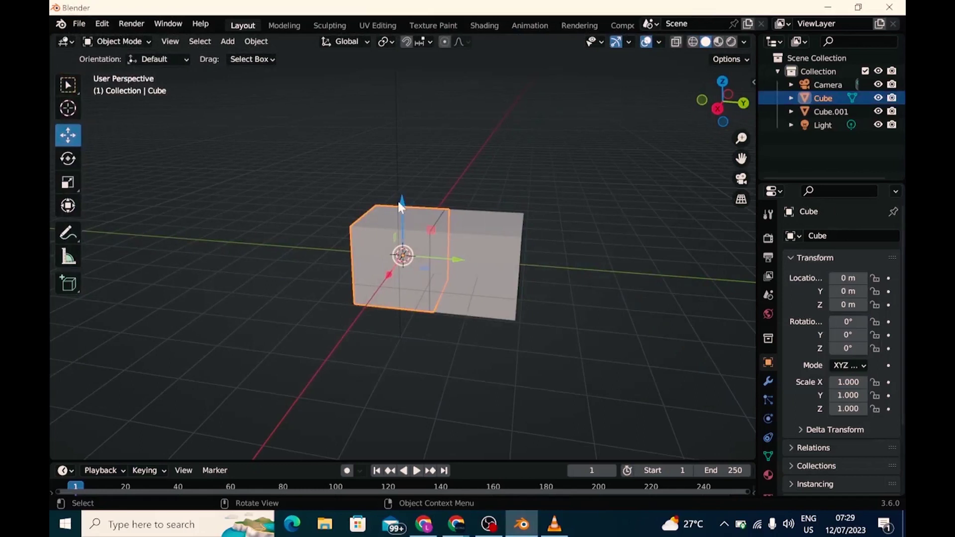
drag(400, 195, 401, 182)
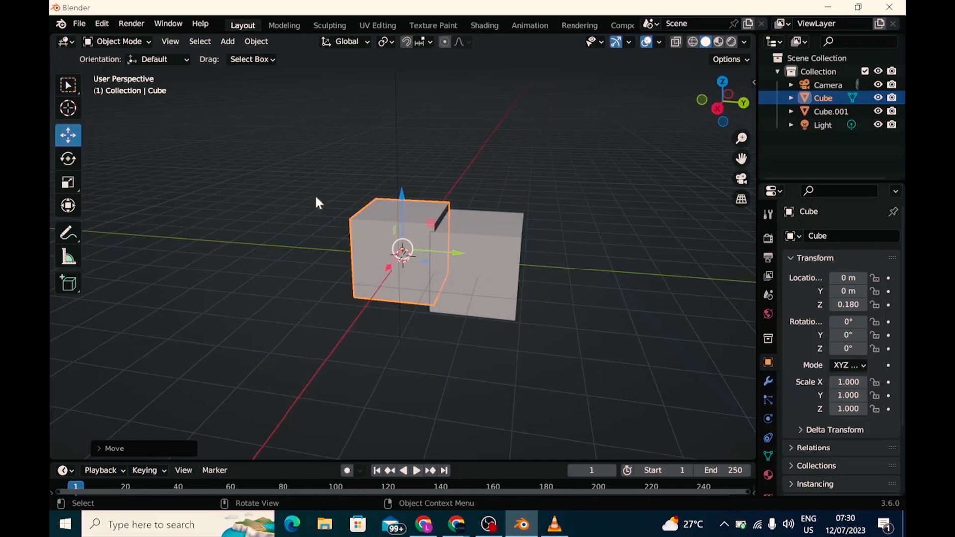
click(123, 26)
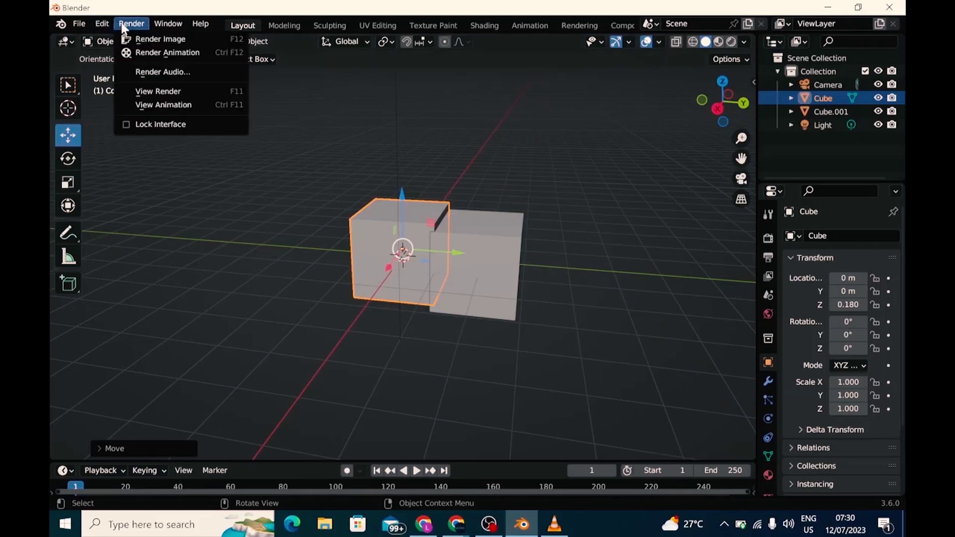
click(157, 40)
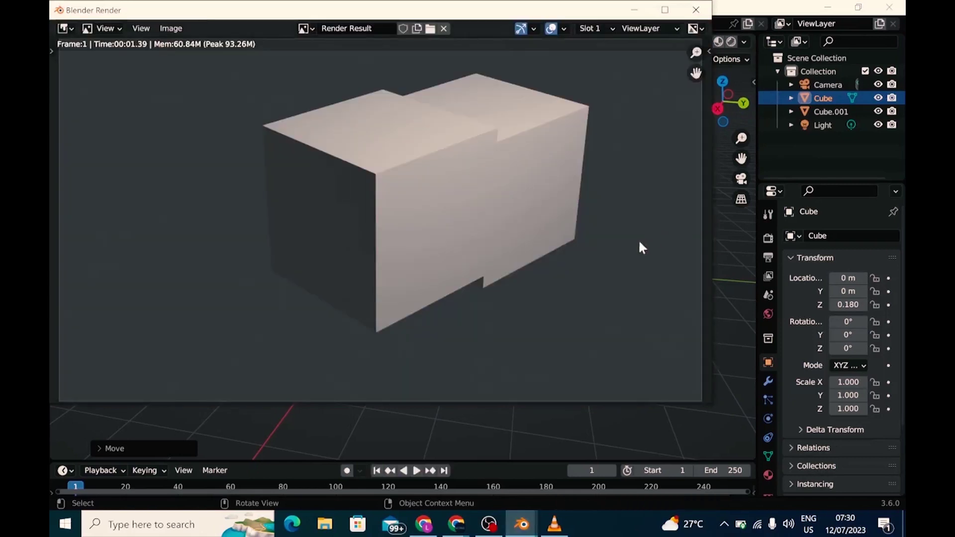
middle_drag(598, 235, 495, 273)
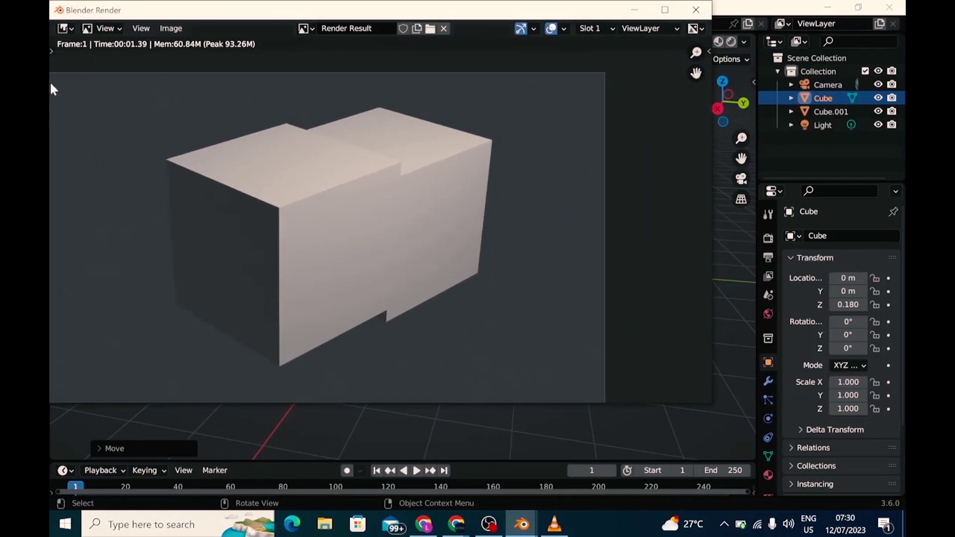
click(697, 9)
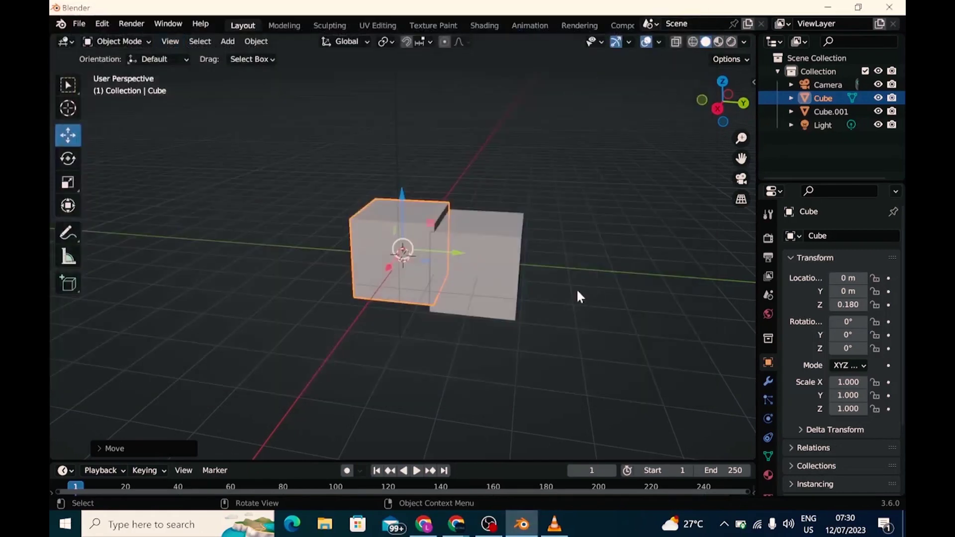
Step: Rotate and move the camera to about X 0.527, Y 6.594, Z 2.784 m so that it frames the two cubes from the copy's side
scroll(579, 296, up, 5)
scroll(578, 295, down, 4)
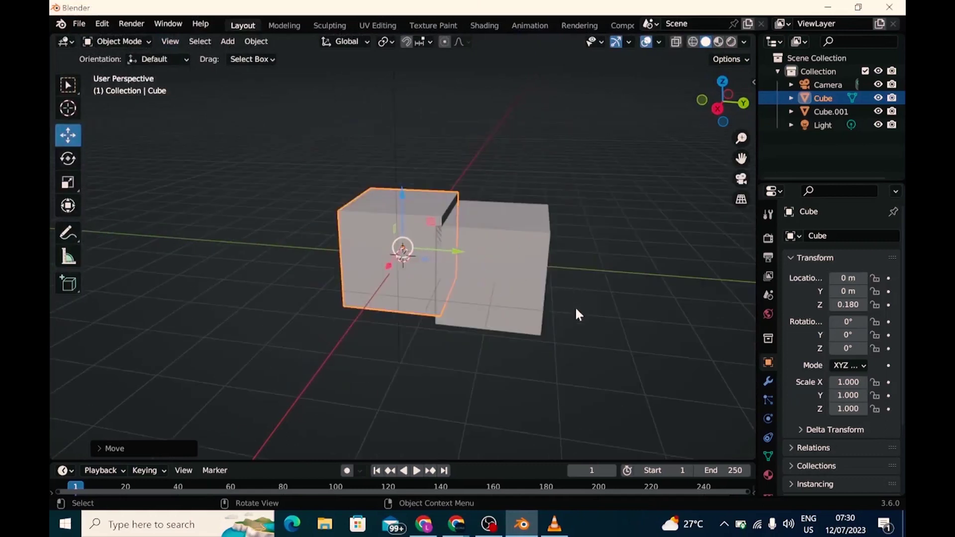
scroll(576, 310, up, 4)
scroll(576, 309, down, 10)
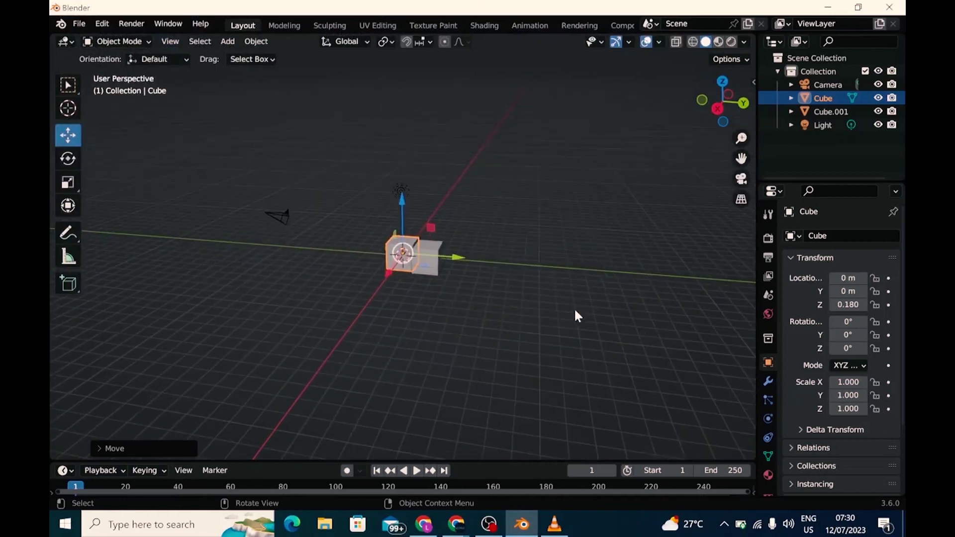
click(278, 224)
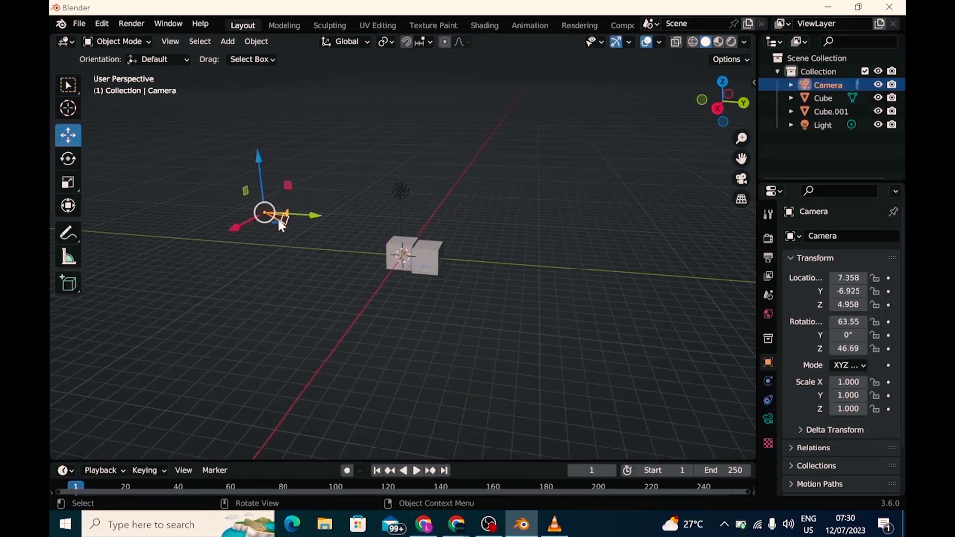
drag(305, 208, 334, 230)
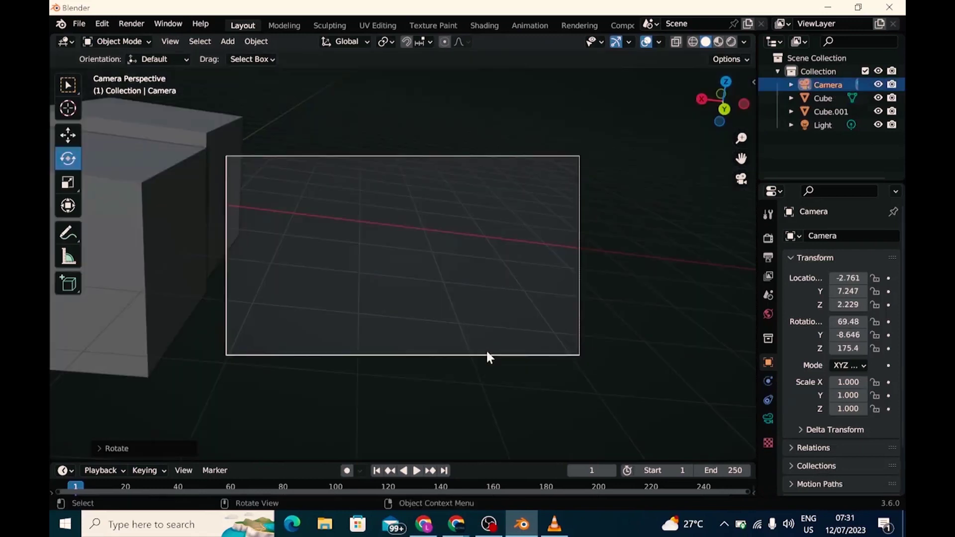
click(483, 353)
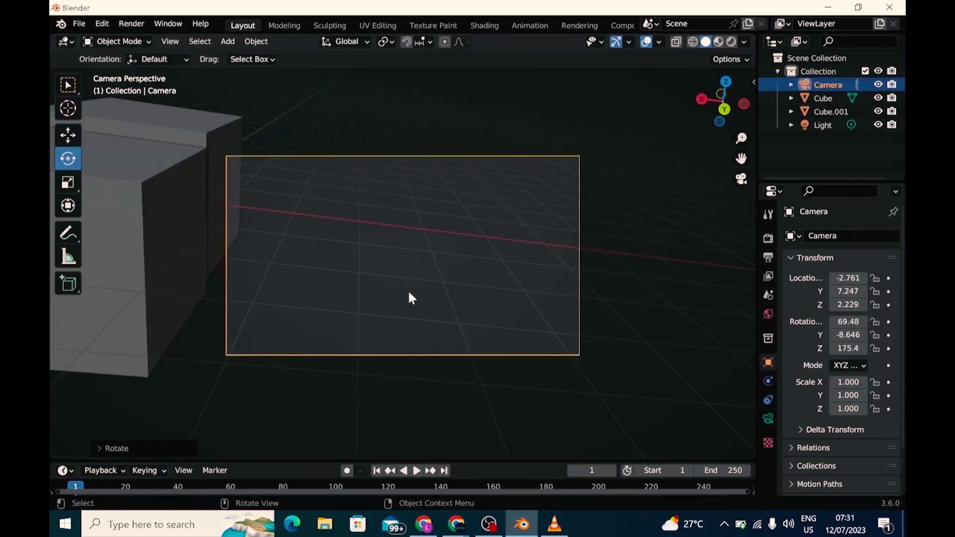
key(g)
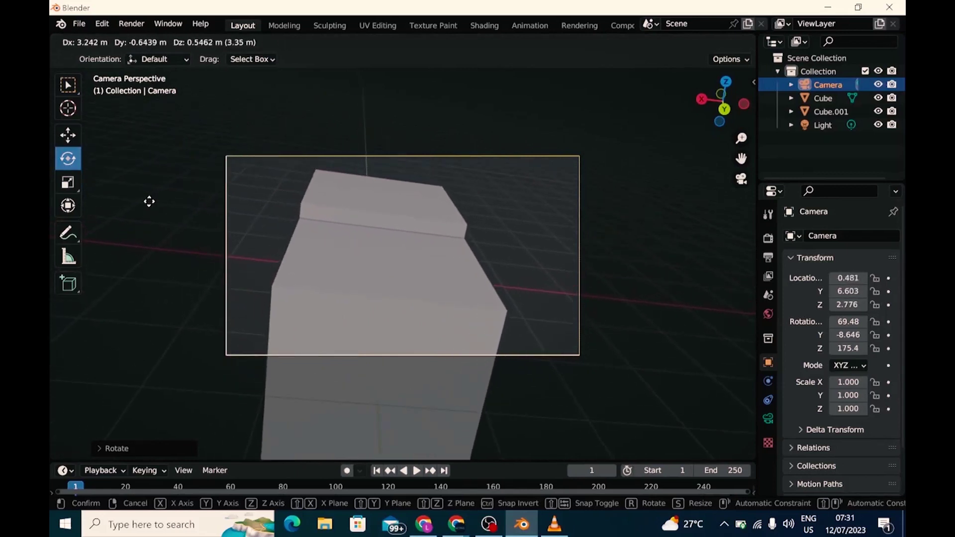
click(147, 203)
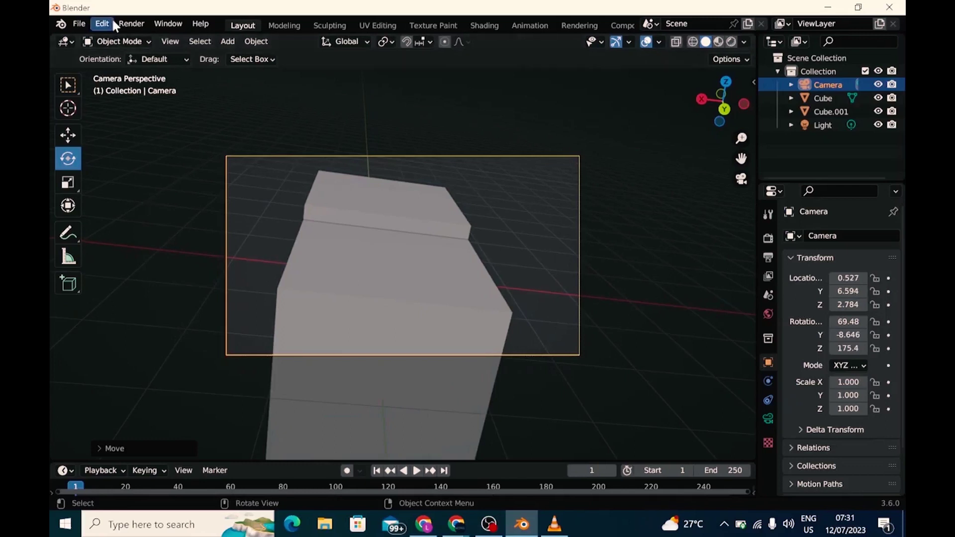
Step: Render a still image from the repositioned camera, and close the result
click(129, 25)
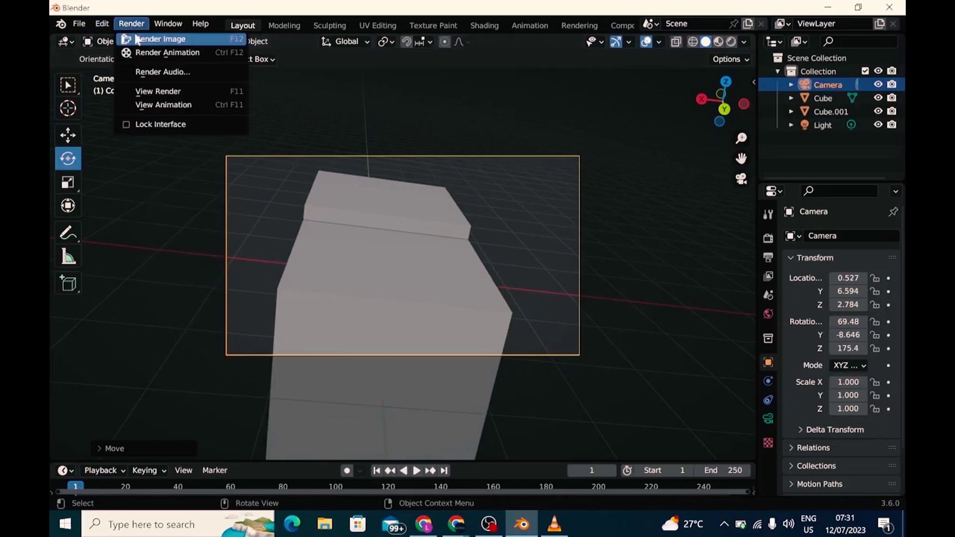
click(136, 38)
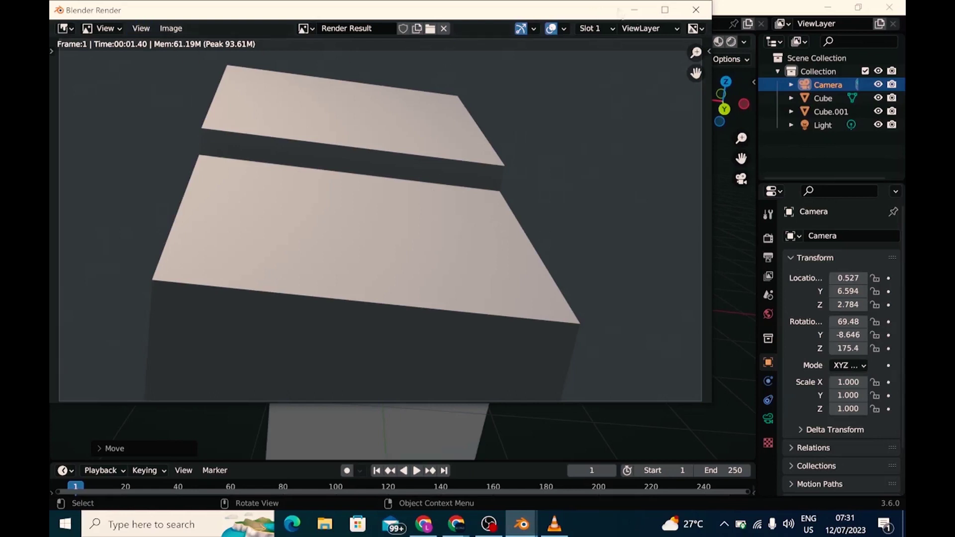
click(696, 10)
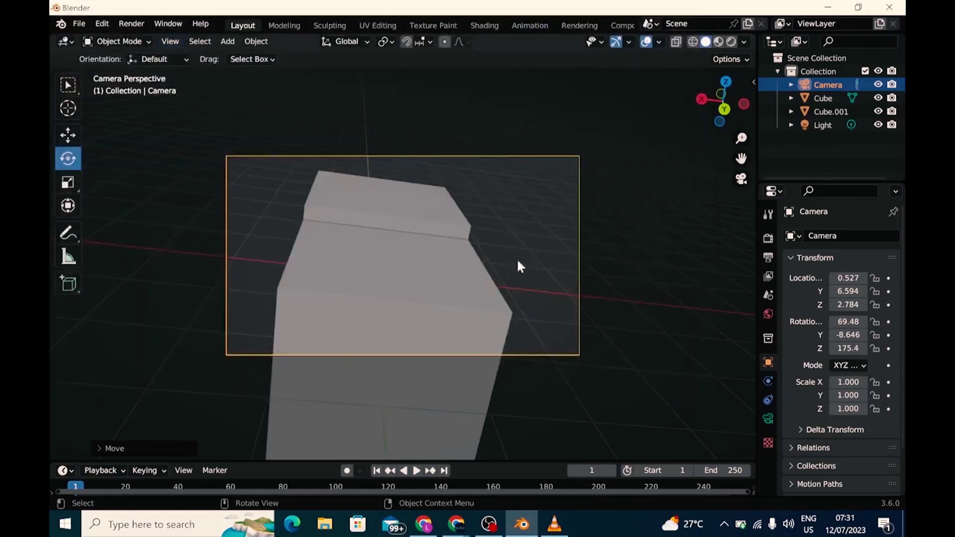
Step: Leave the camera view and undo the recent camera moves and rotations
click(739, 178)
scroll(418, 323, down, 2)
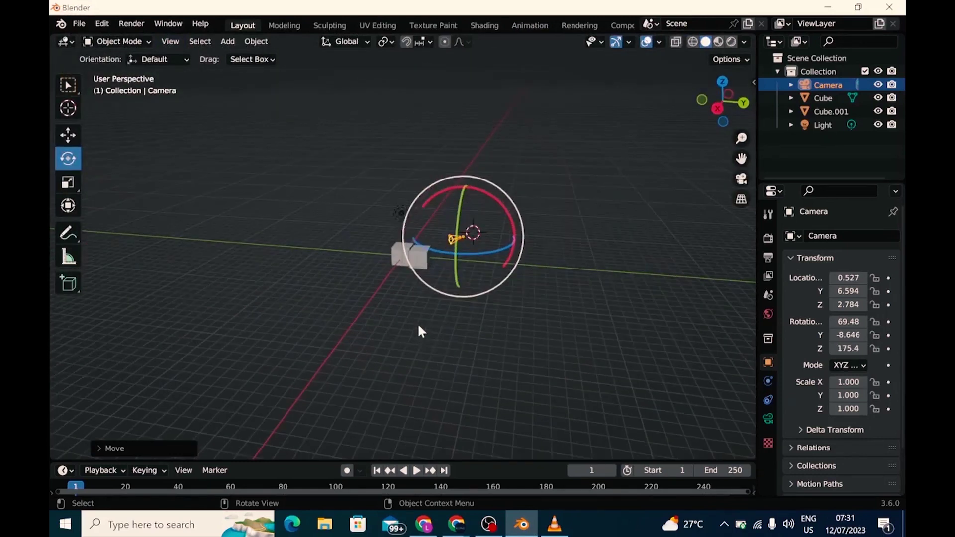
click(68, 87)
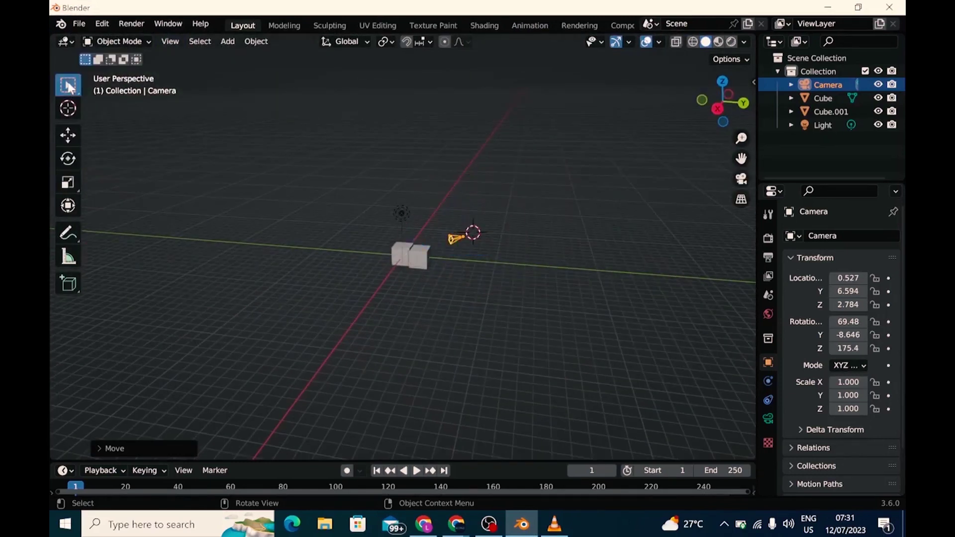
scroll(465, 338, up, 5)
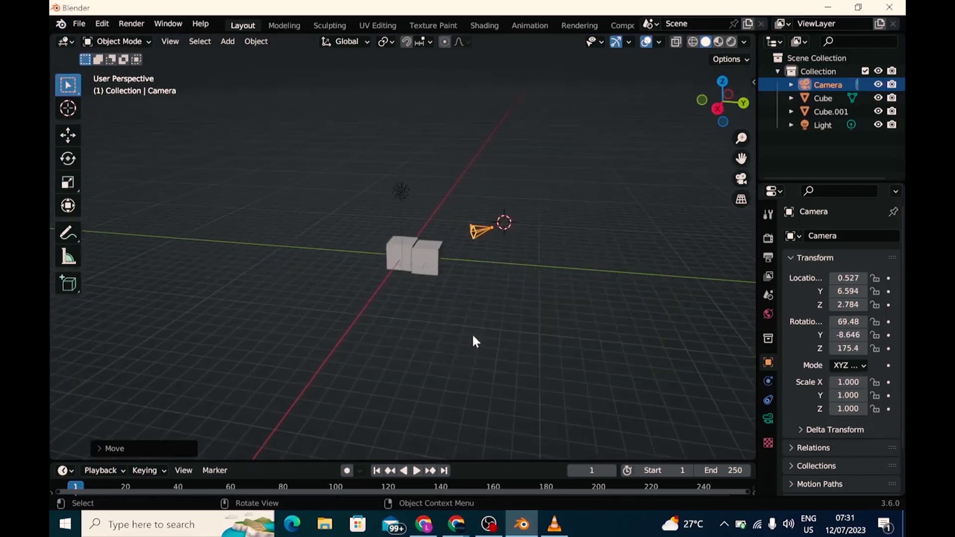
scroll(497, 314, up, 1)
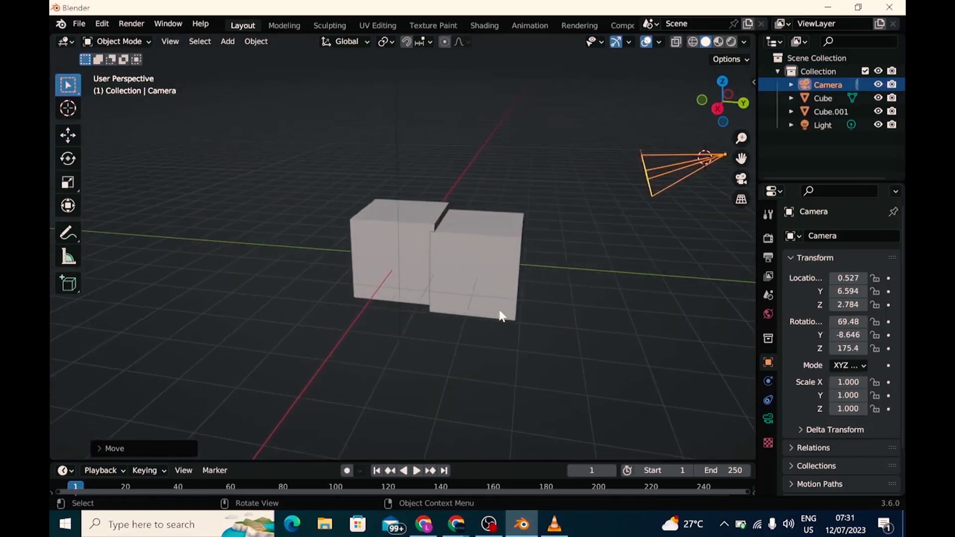
key(ctrl)
key(ctrl+z)
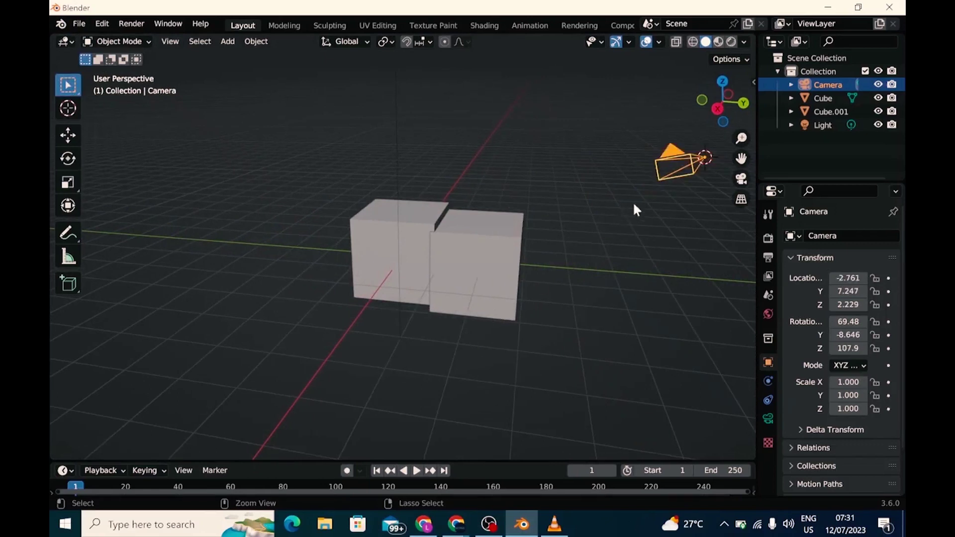
click(667, 170)
click(671, 168)
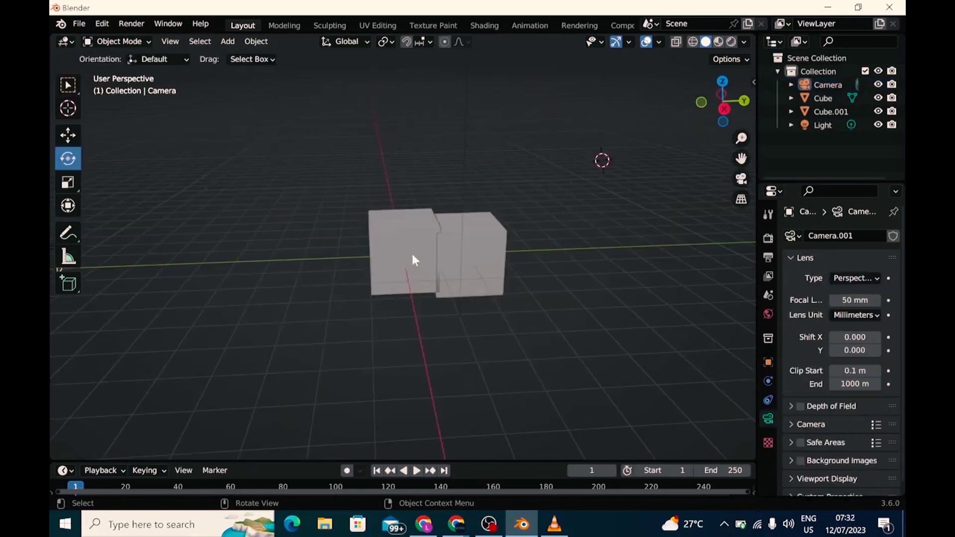
Step: Lower the original cube along the Z axis until it is about level with the duplicated cube
click(415, 246)
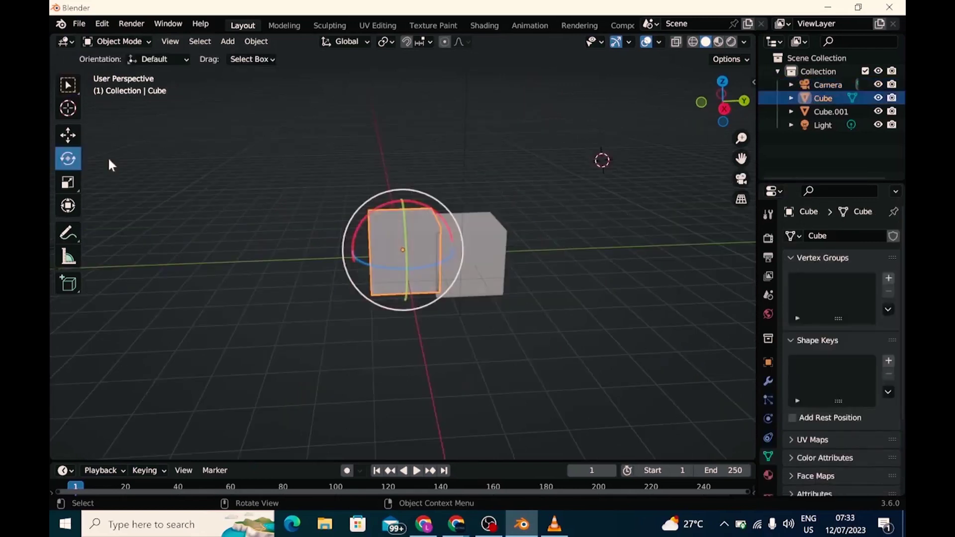
click(68, 134)
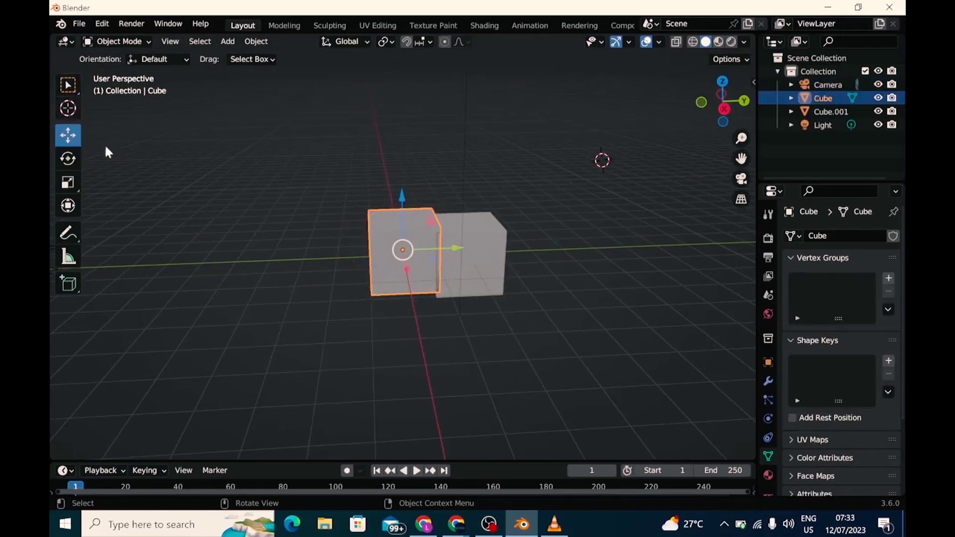
mouse_move(401, 197)
mouse_down()
mouse_move(398, 215)
mouse_move(396, 206)
mouse_up()
Step: Lower the duplicated cube slightly along the Z axis to line up with the original, deselect it, and show the scene in top view
click(499, 273)
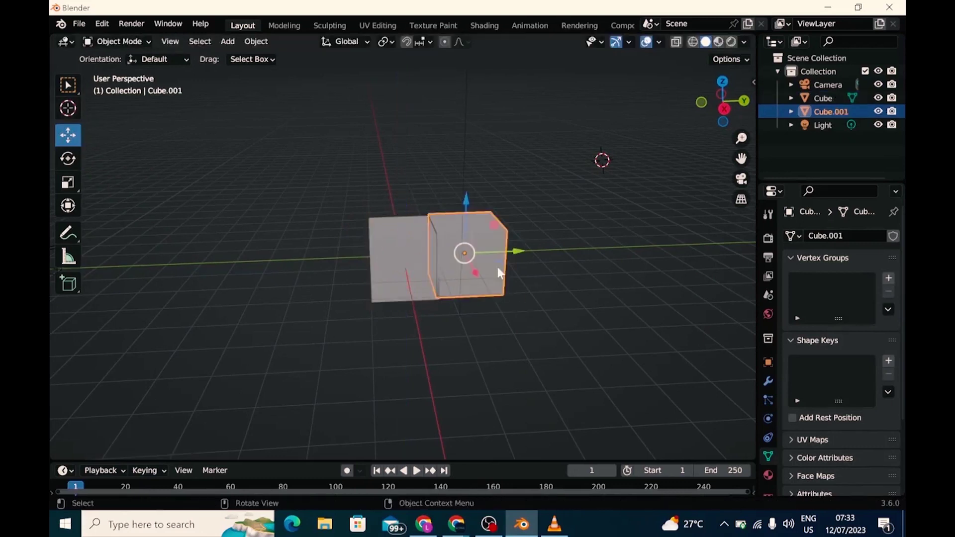
middle_drag(557, 325, 265, 291)
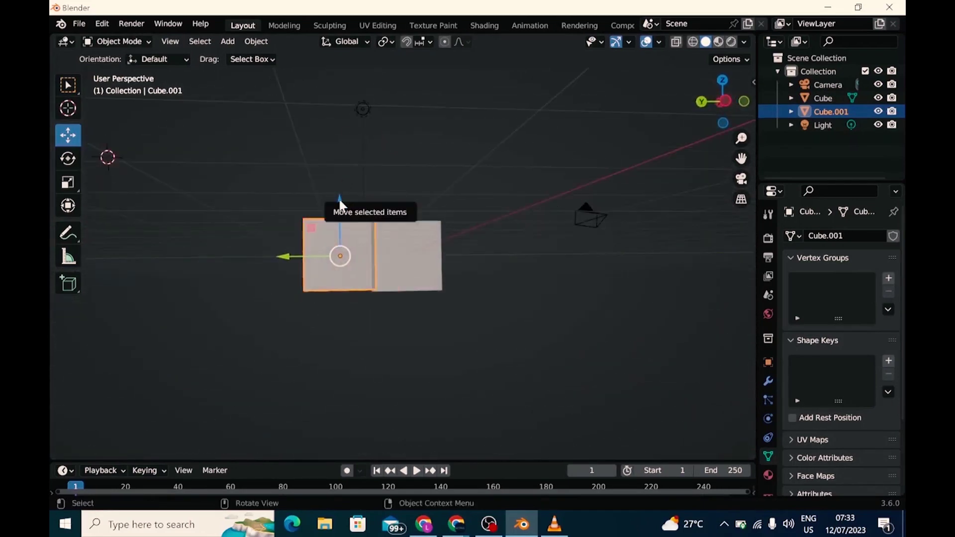
drag(338, 198, 340, 203)
click(487, 311)
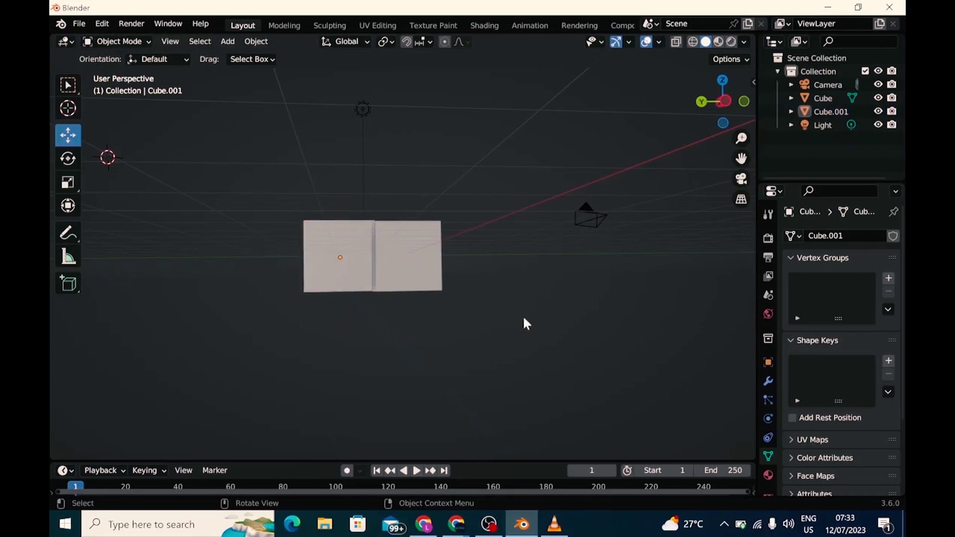
click(723, 80)
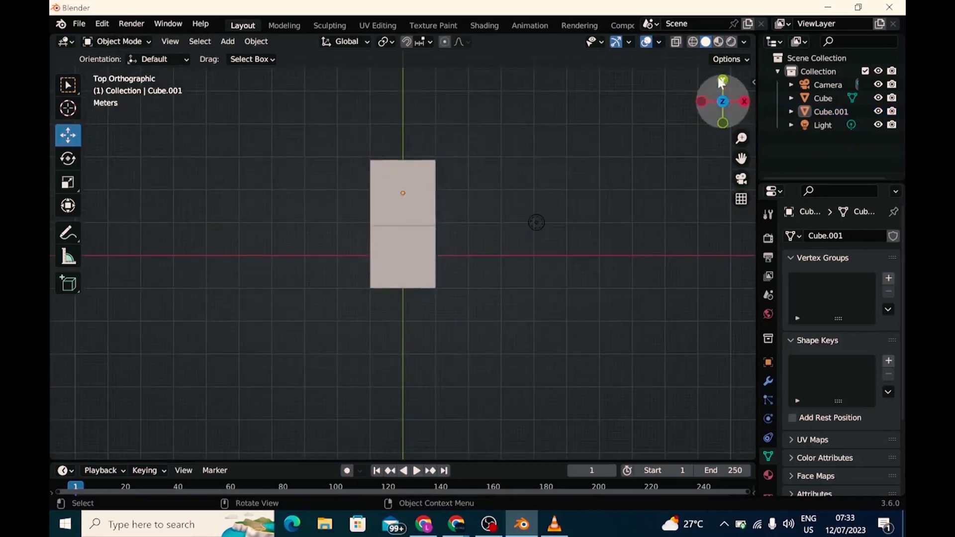
Step: Check the cubes from the back and side views, nudge the original cube along the Z axis to align it with the duplicate, and deselect it
click(722, 81)
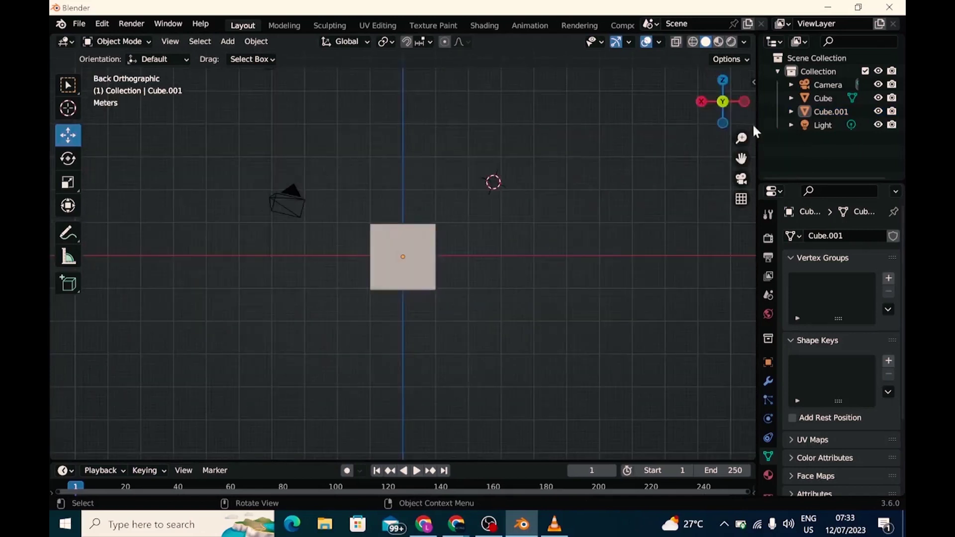
click(745, 101)
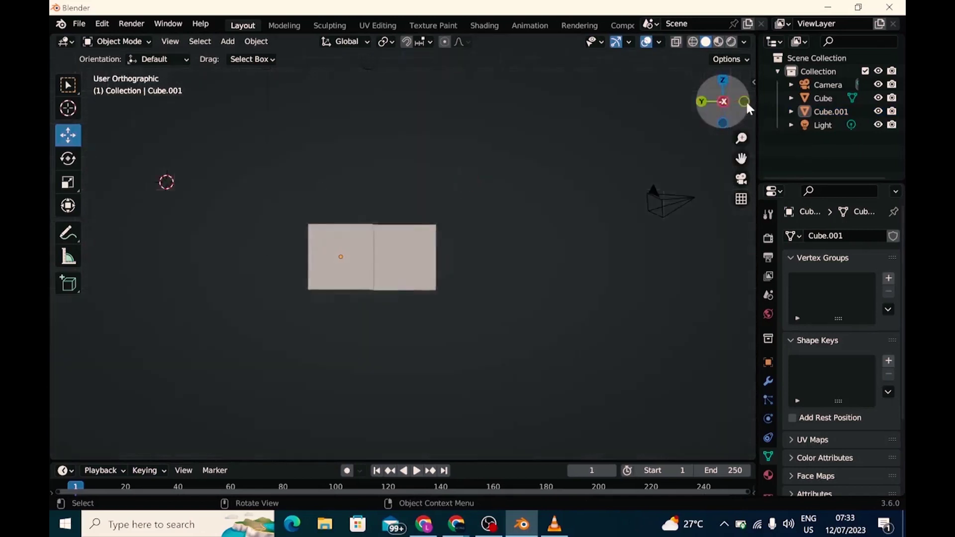
click(417, 262)
drag(402, 202, 404, 202)
click(589, 273)
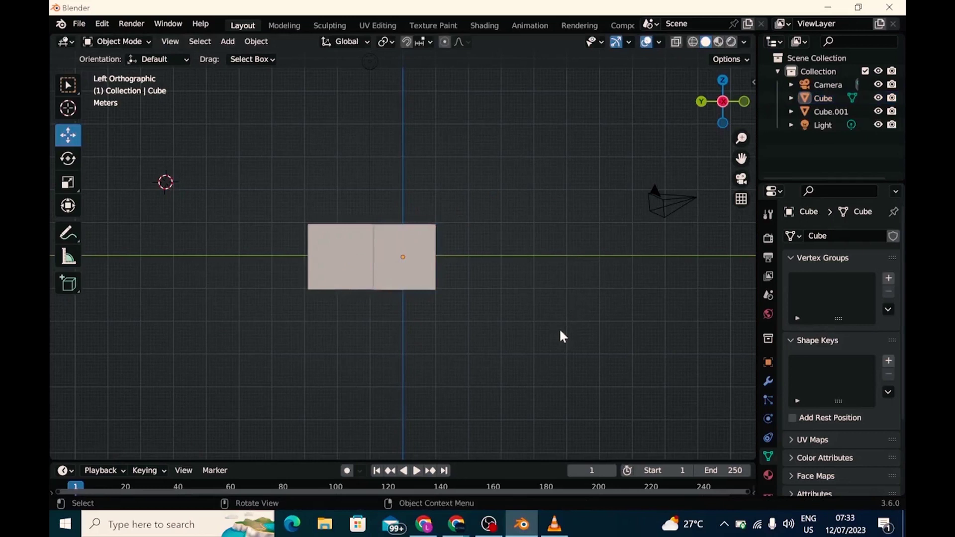
Step: Select both cubes together, lower them slightly along the Z axis, and deselect them
middle_drag(559, 331, 270, 358)
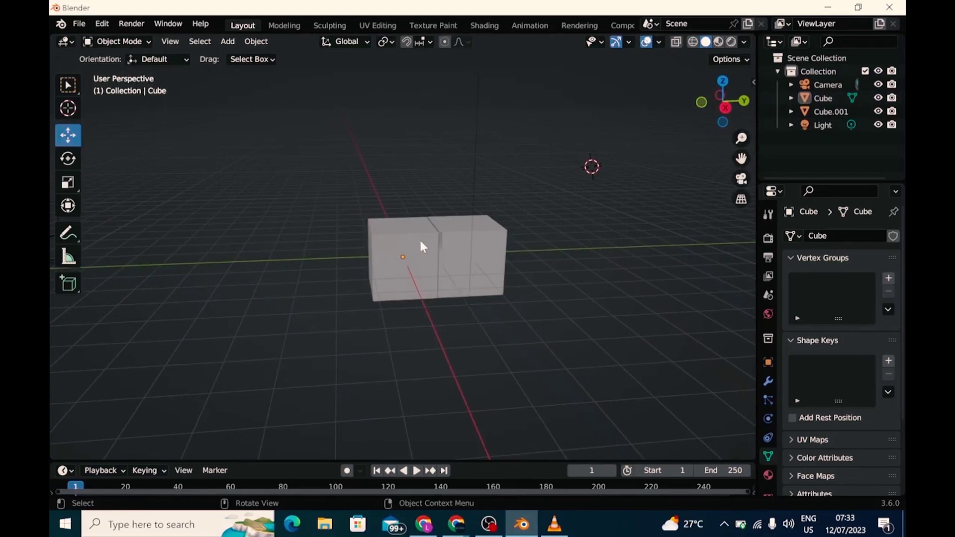
key(shift)
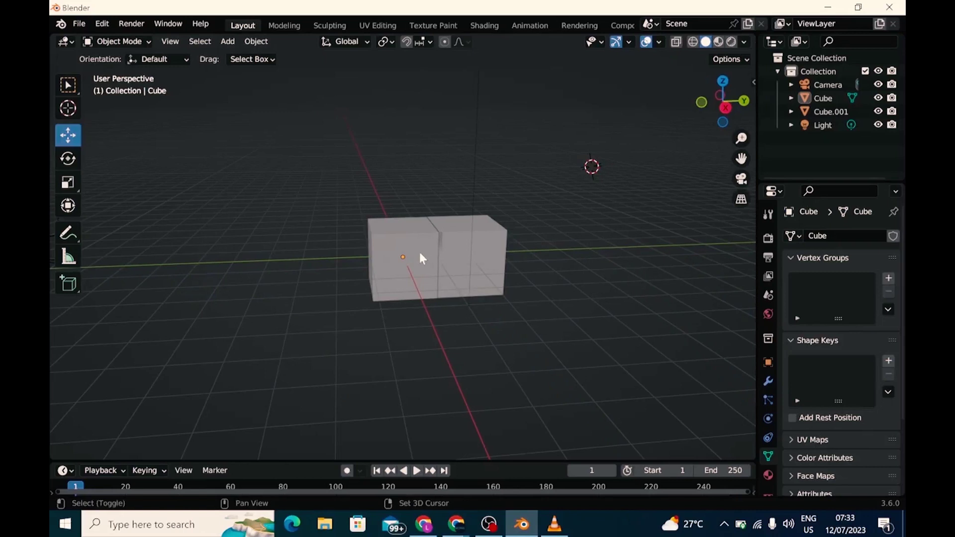
shift+click(420, 256)
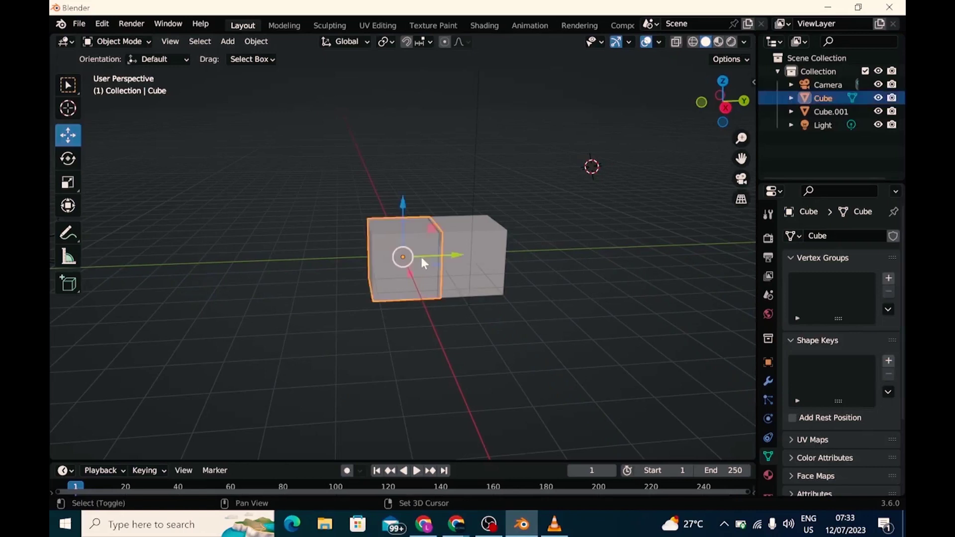
shift+click(475, 267)
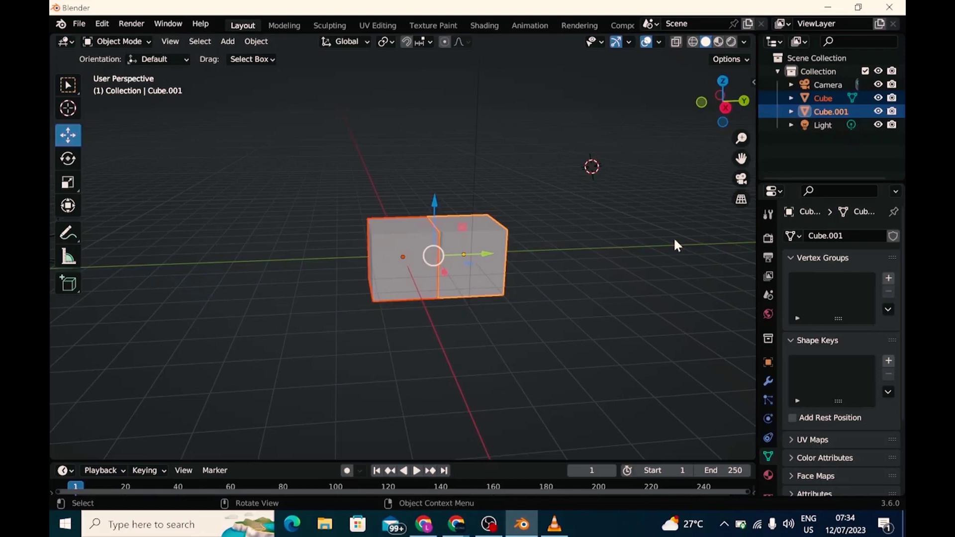
key(shift)
drag(434, 195, 459, 205)
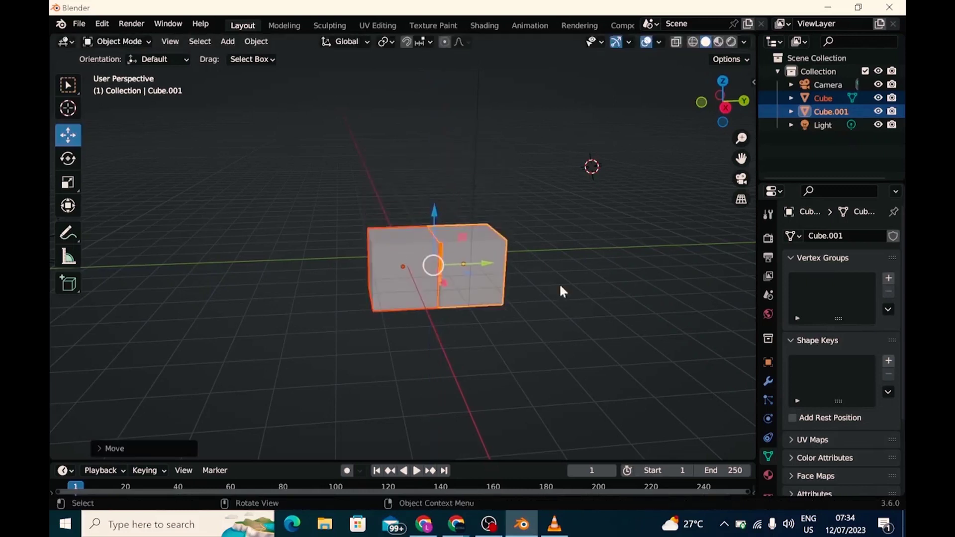
click(602, 314)
Step: Set the base color of the duplicated cube's material to bright green and show the viewport in rendered shading
middle_drag(602, 315, 327, 260)
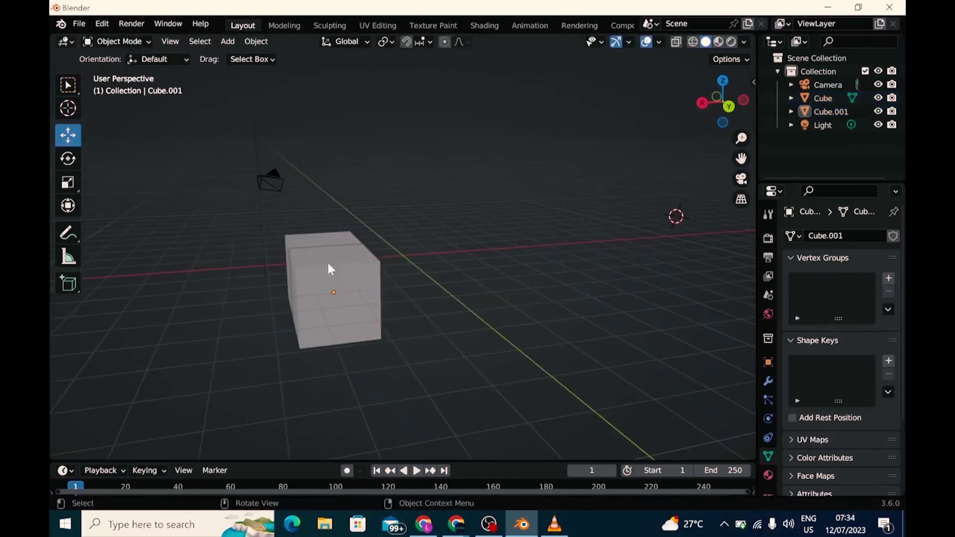
click(327, 261)
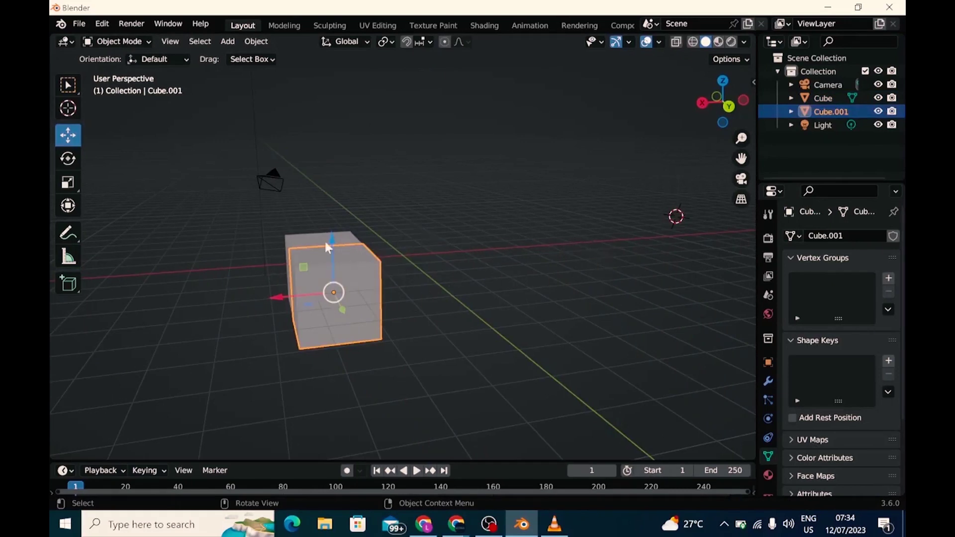
click(767, 478)
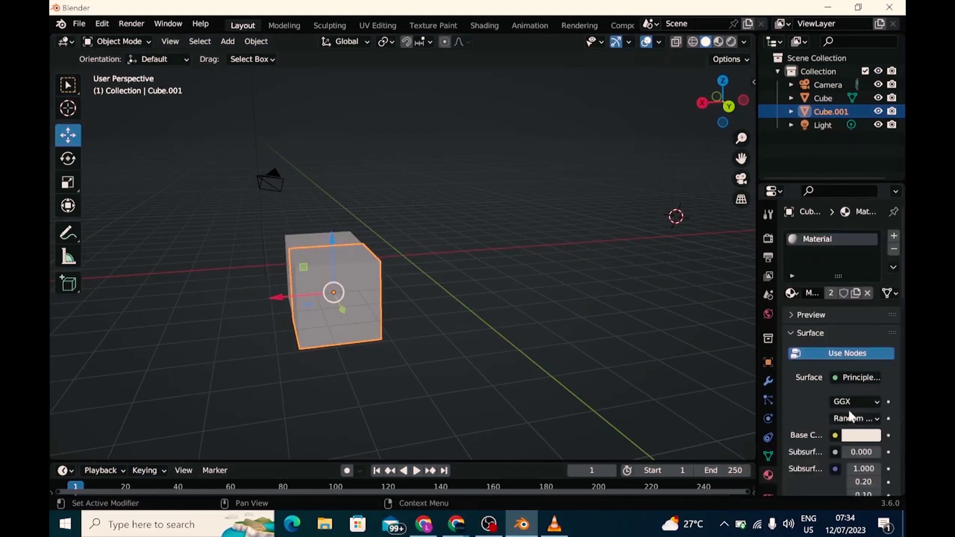
click(863, 442)
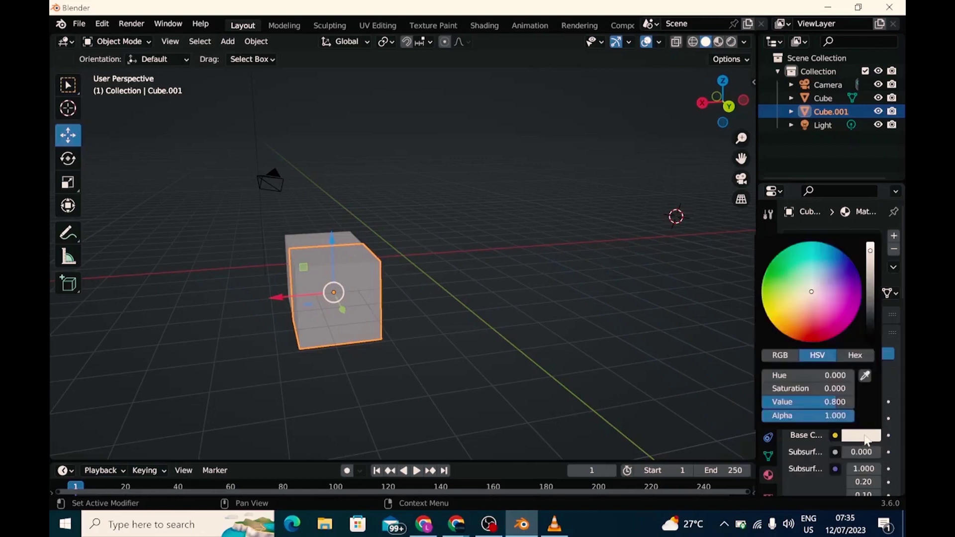
drag(812, 297, 761, 285)
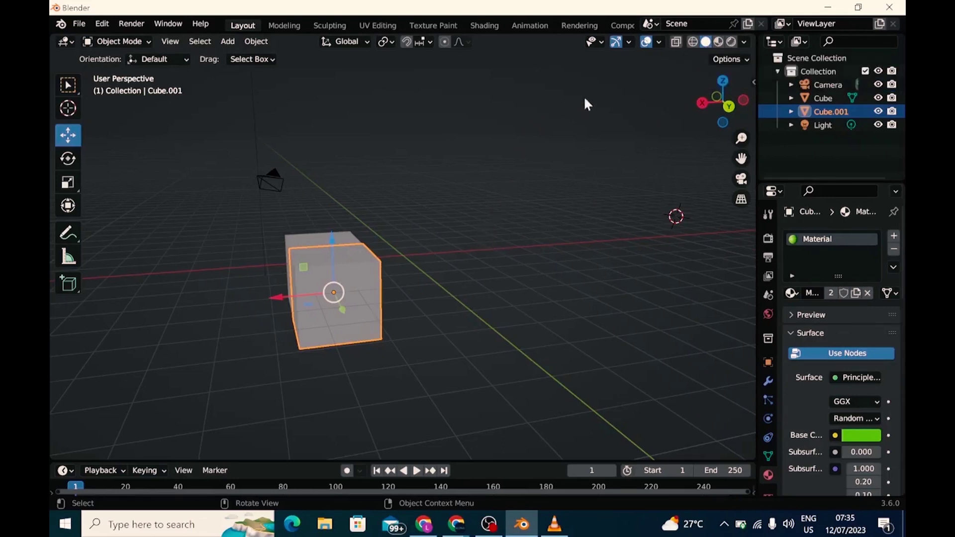
click(731, 42)
middle_drag(406, 277, 553, 273)
Step: Move the camera in camera view so that both green cubes fit inside the frame
click(590, 362)
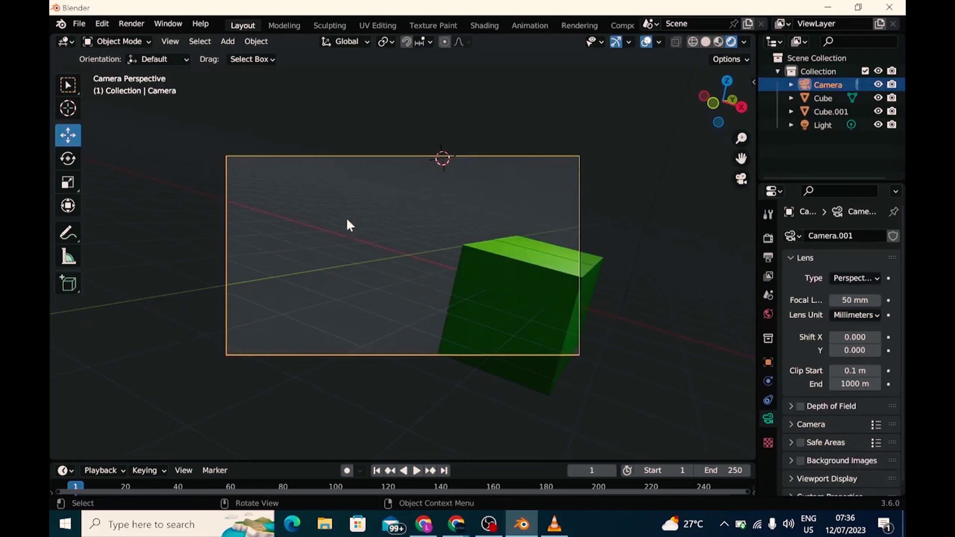
key(g)
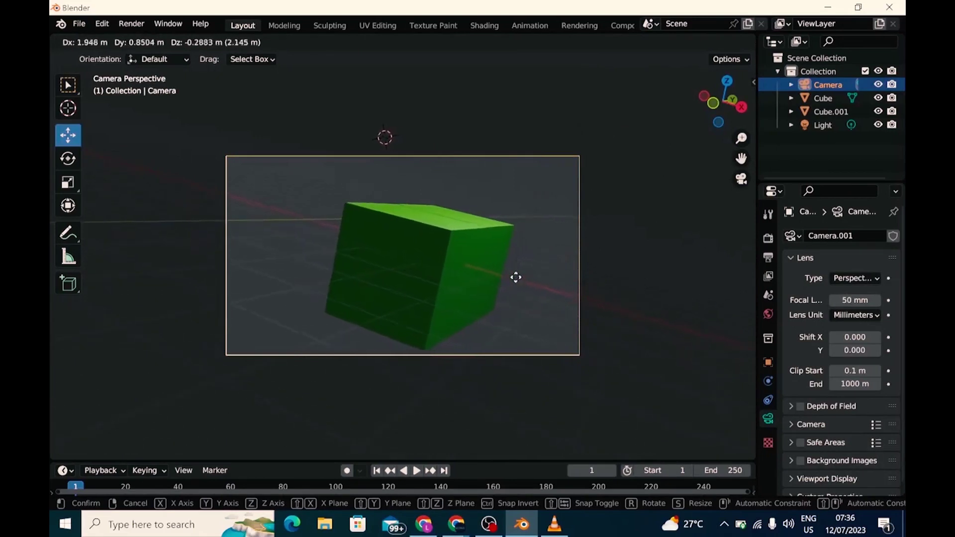
click(530, 279)
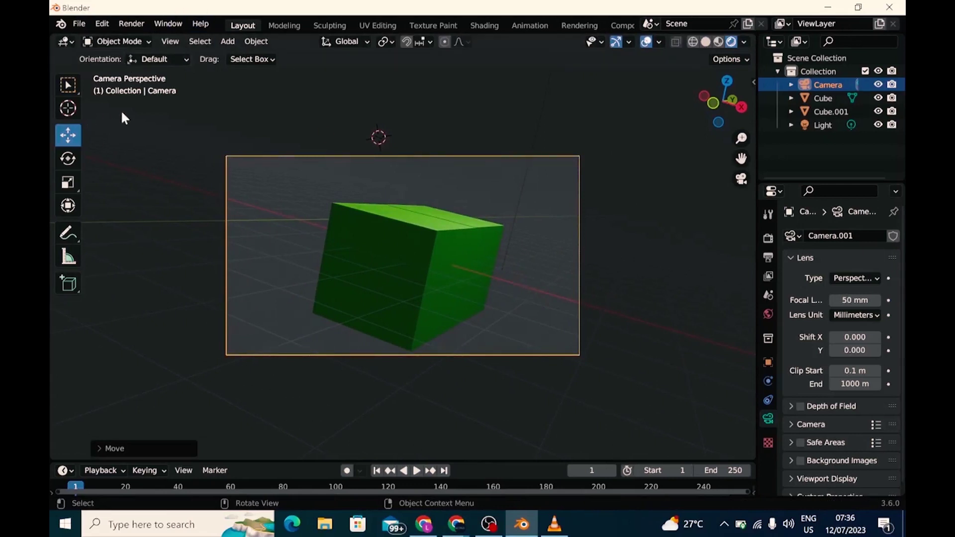
Step: Render a still image of the green cubes, and close the result
click(133, 24)
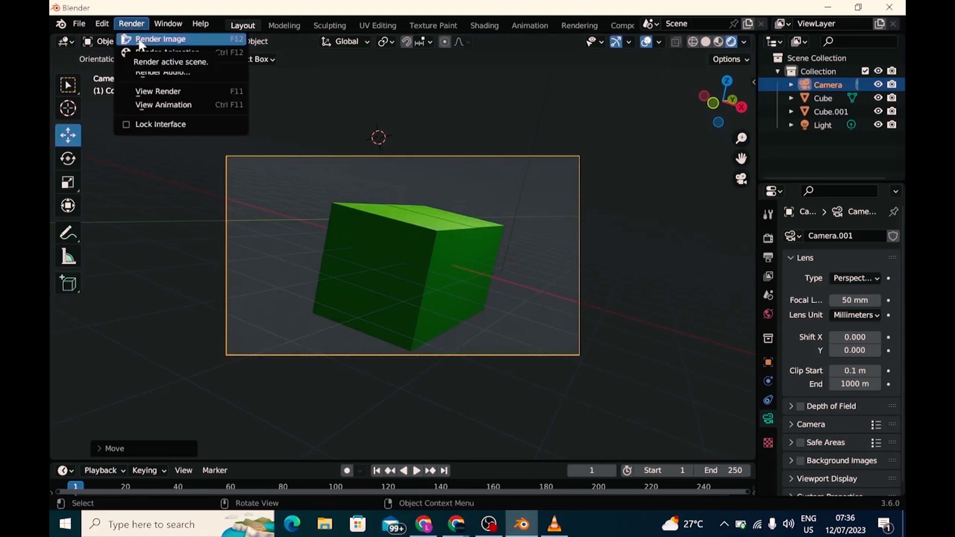
click(140, 39)
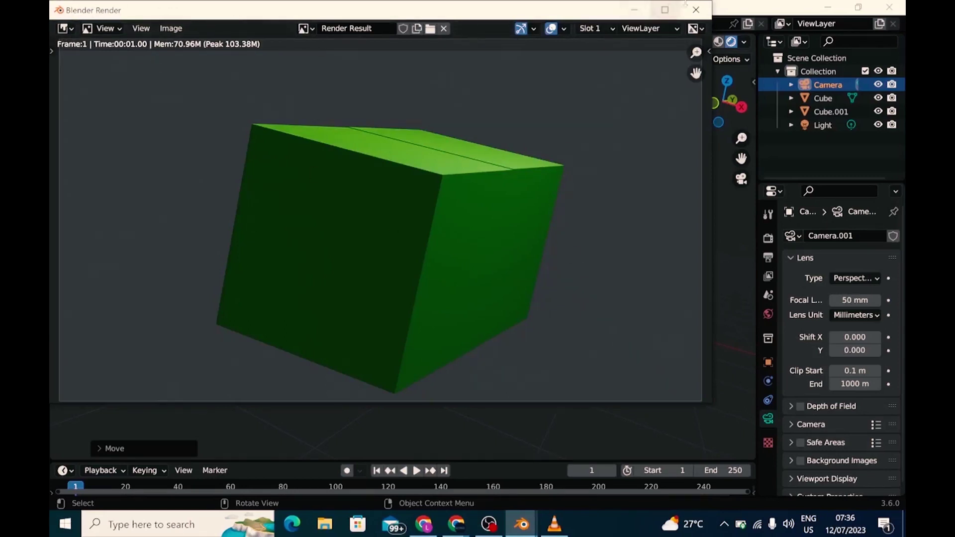
click(696, 9)
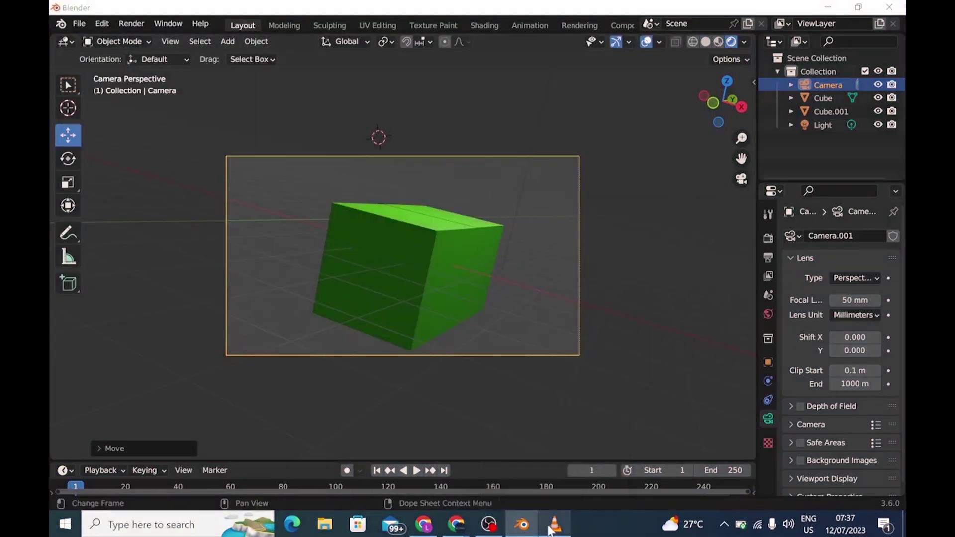
Step: Switch to VLC media player and replay the finished street animation, pausing it to examine the road, cars and moon
click(554, 524)
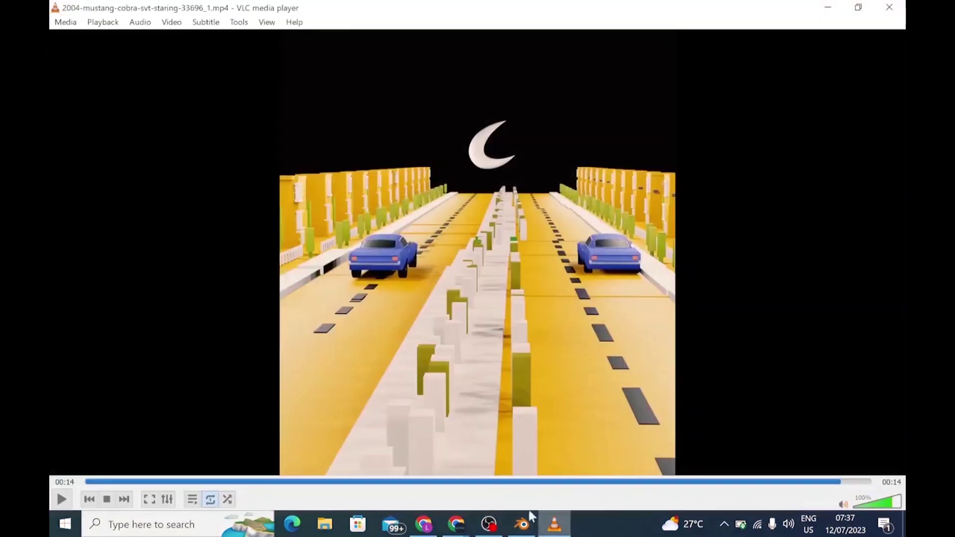
click(62, 503)
click(61, 504)
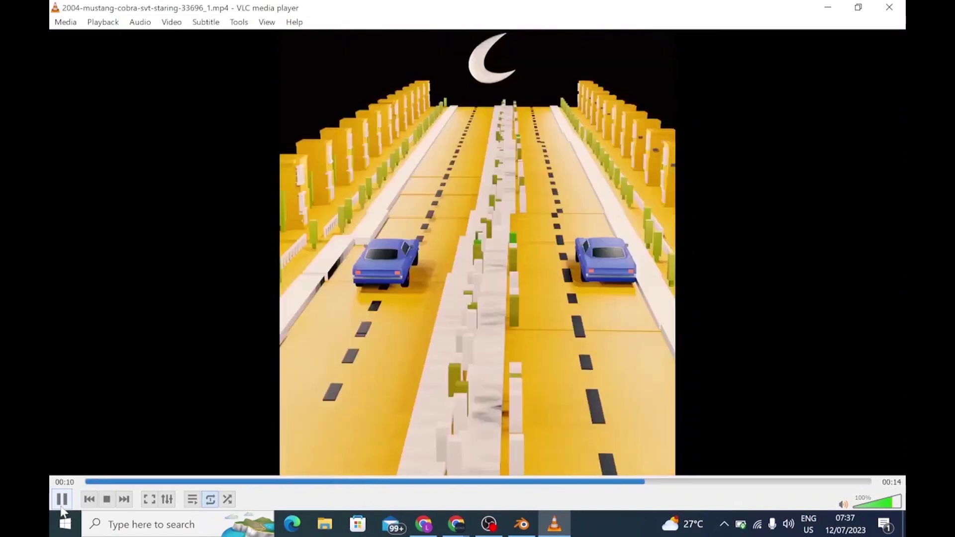
click(61, 505)
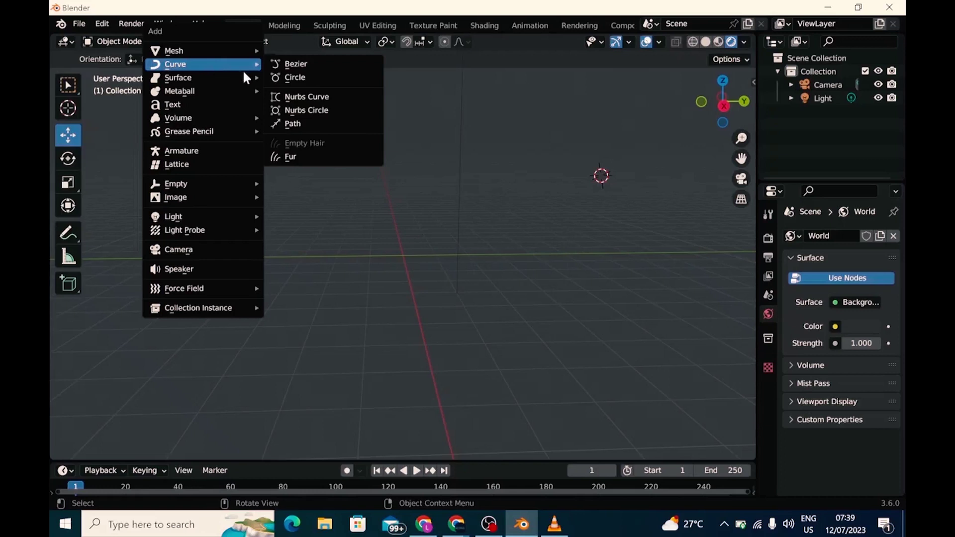
Step: Add a Path curve to the scene, rotate it about the Y axis until it stands upright, and deselect it
click(296, 127)
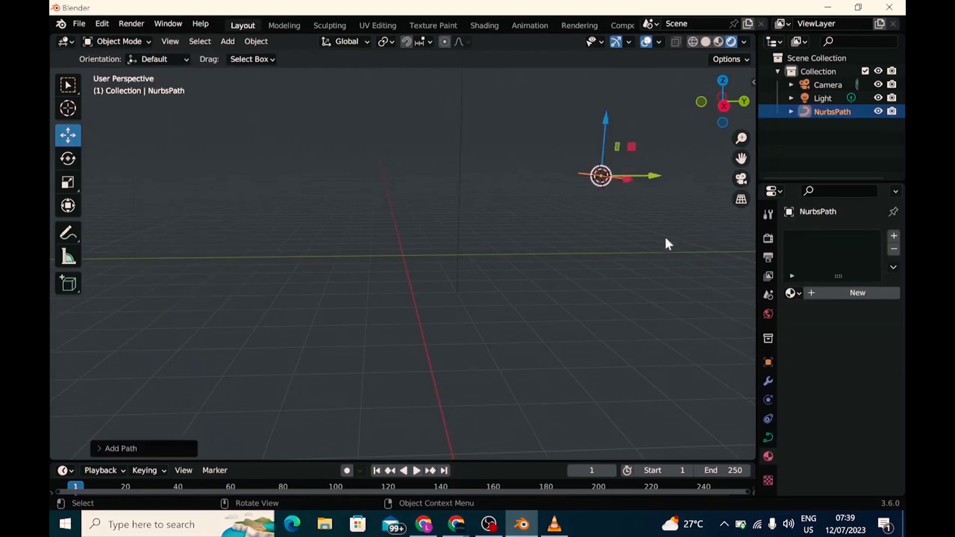
middle_drag(657, 231, 115, 229)
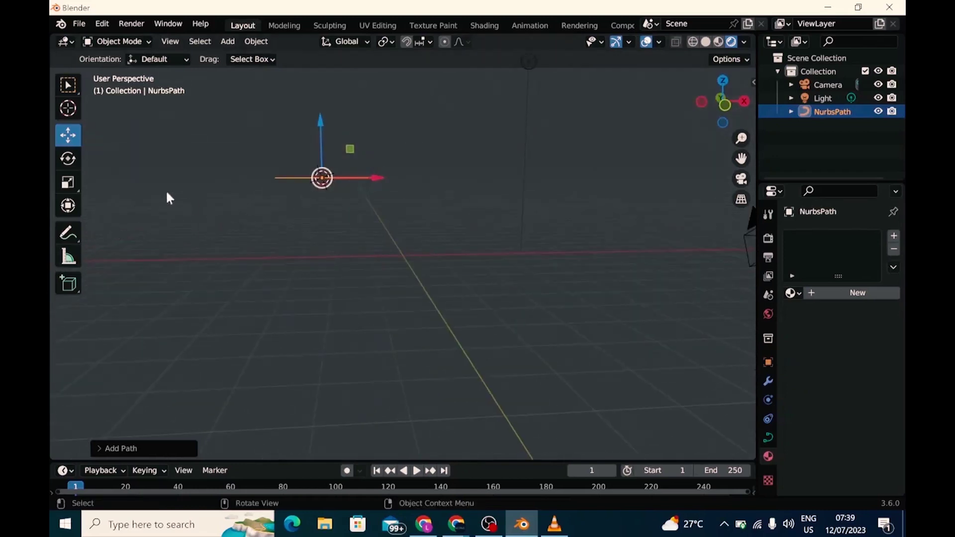
click(73, 211)
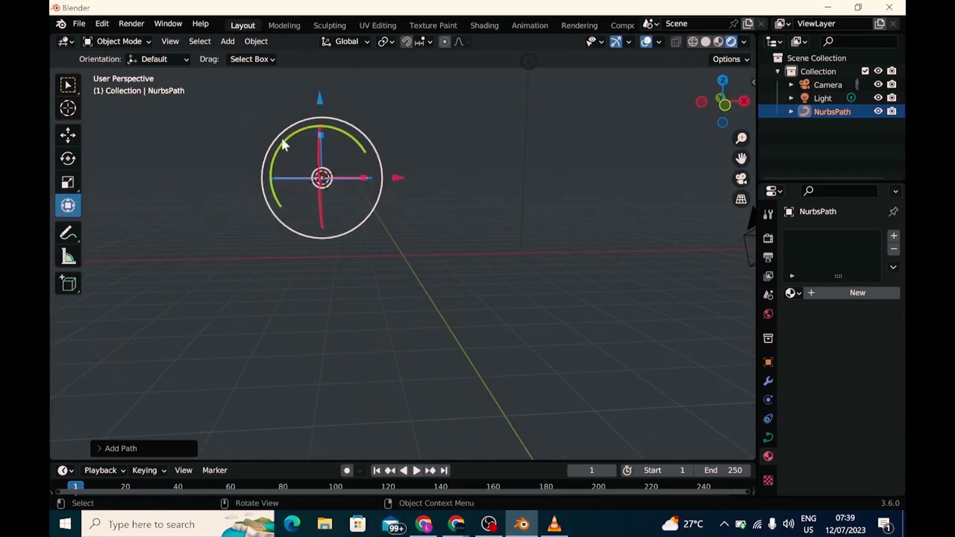
drag(281, 144, 287, 224)
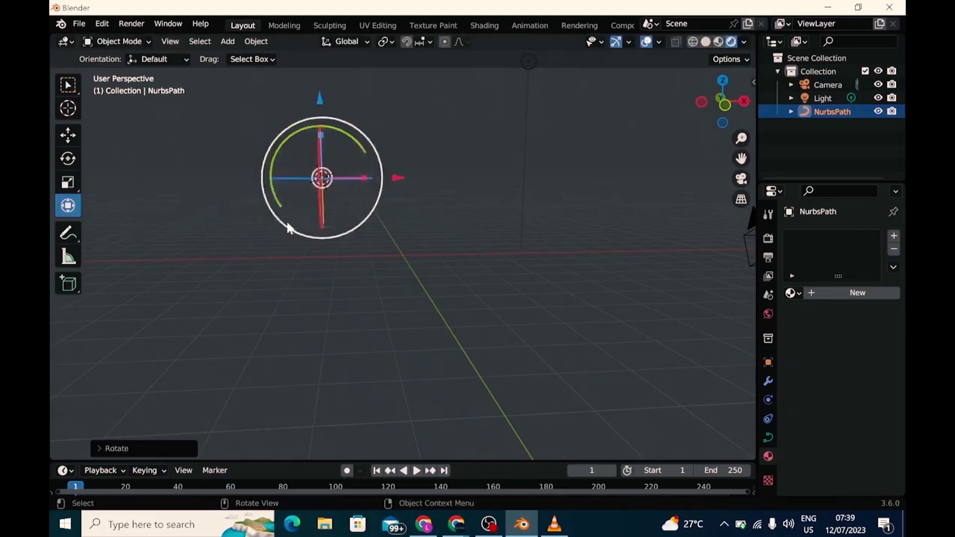
click(372, 269)
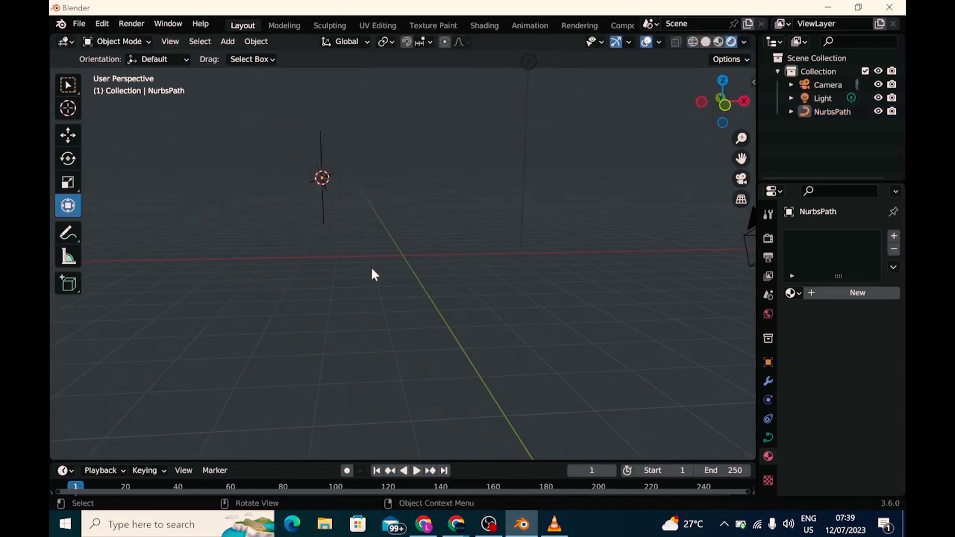
Step: In Edit Mode, bend the upright path by moving its three middle control points in the negative X direction, and clear the point selection
click(128, 41)
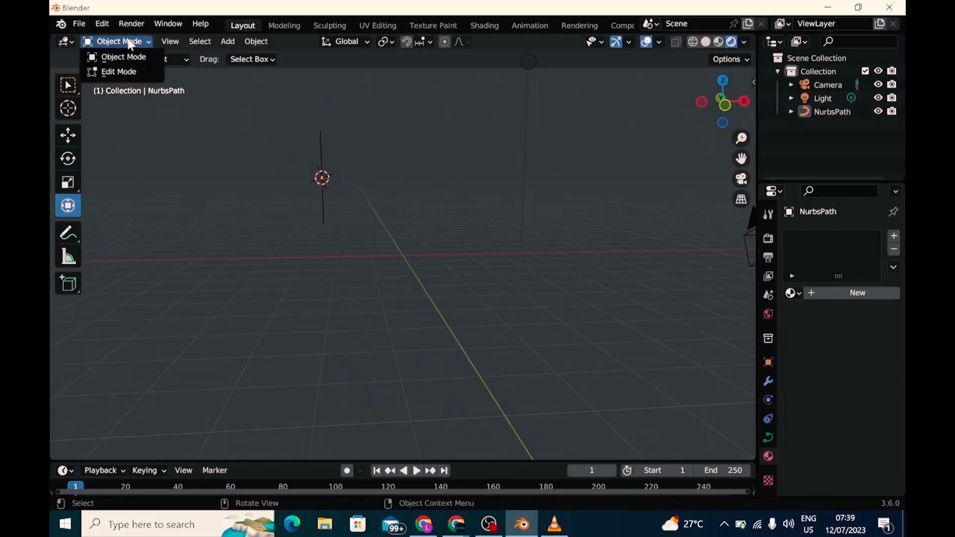
click(128, 73)
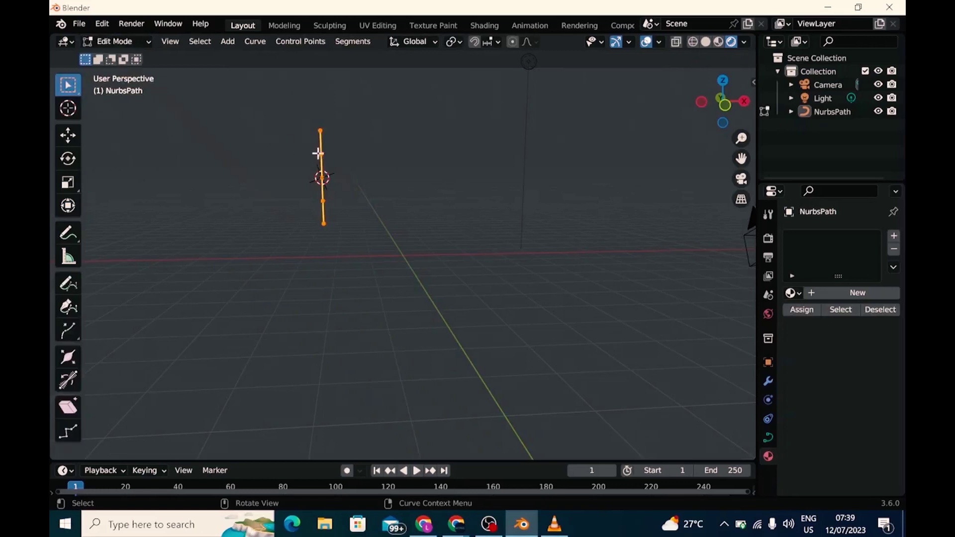
click(294, 149)
key(shift)
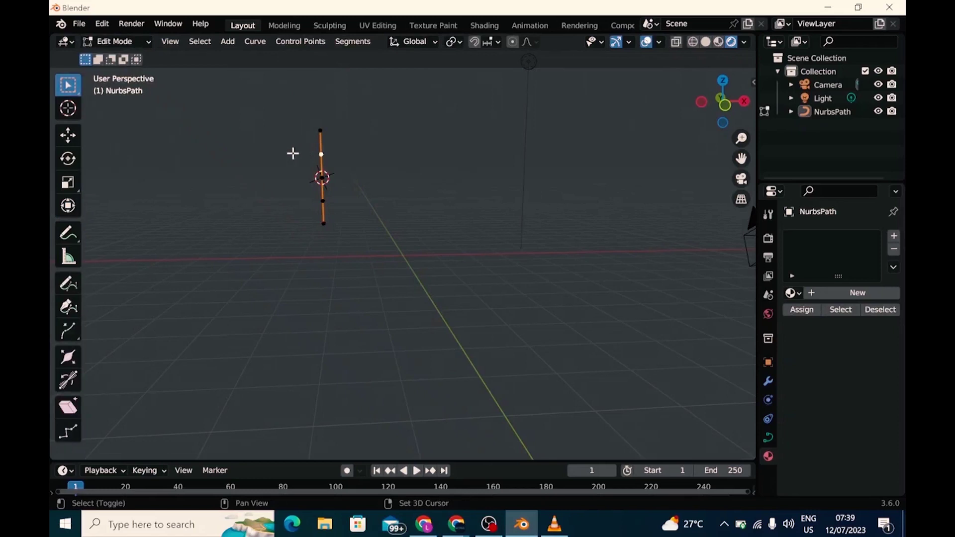
mouse_move(296, 150)
shift+mouse_down()
mouse_move(338, 171)
mouse_move(344, 204)
shift+mouse_up()
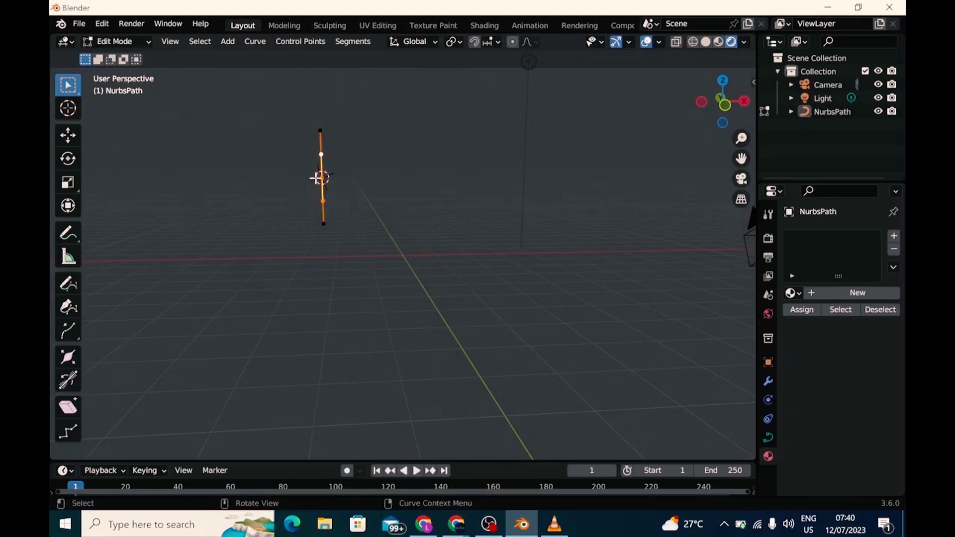
click(67, 135)
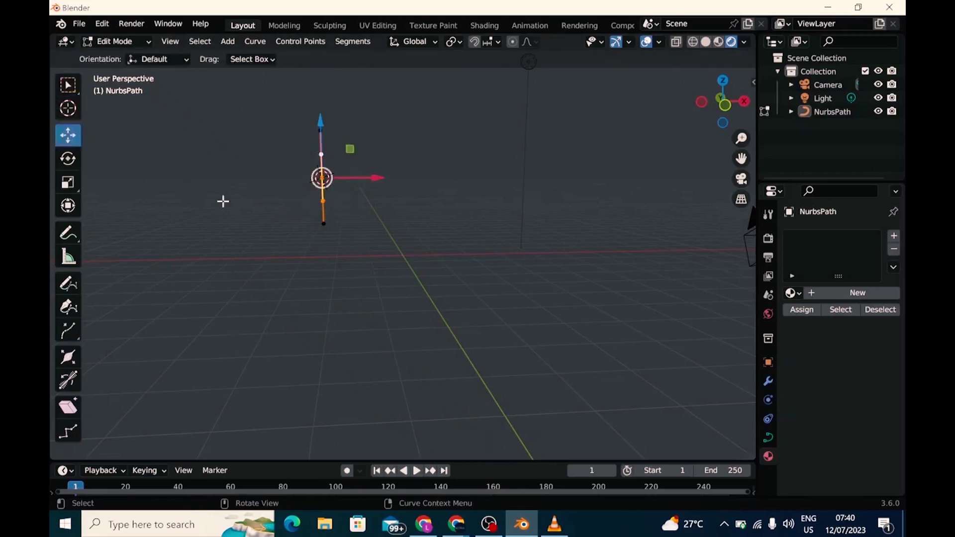
drag(373, 177, 311, 183)
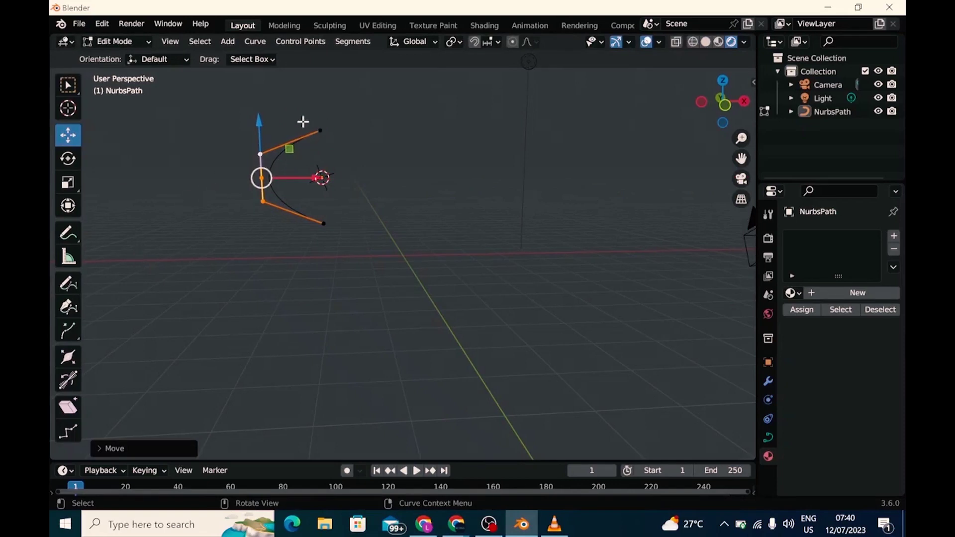
click(319, 130)
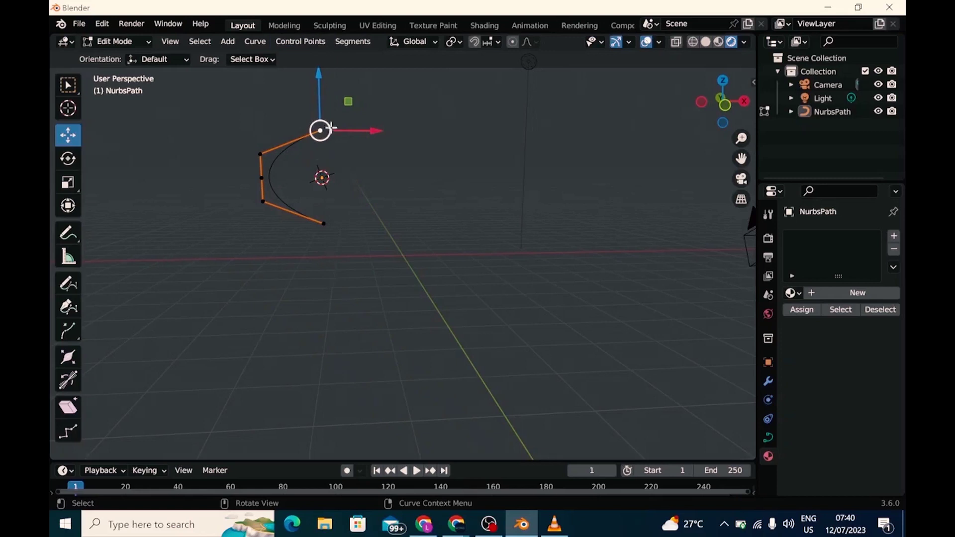
click(277, 90)
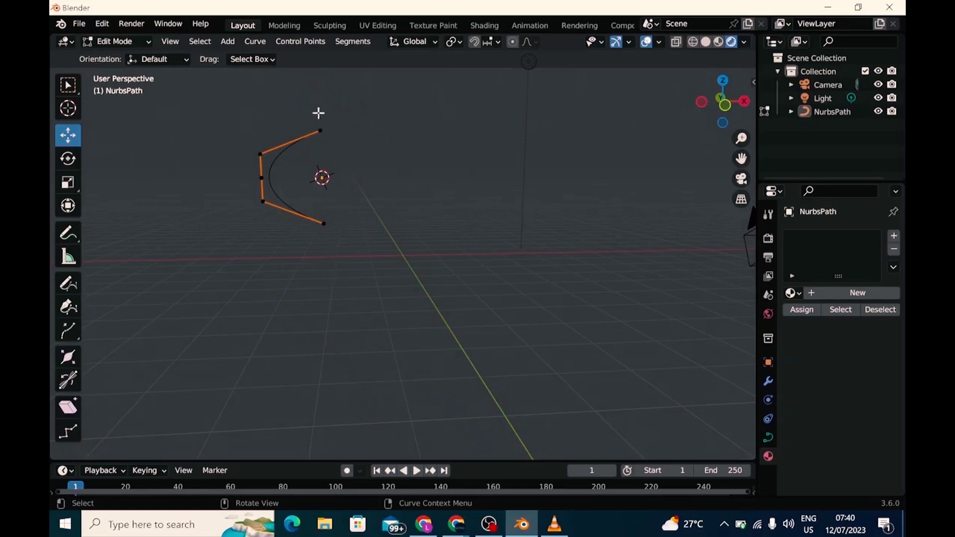
Step: Select the path's two end control points, nudge them along the X axis, and scale them closer together to about 0.6
shift+drag(320, 119, 337, 244)
mouse_move(382, 178)
mouse_down()
mouse_move(366, 185)
mouse_move(392, 192)
mouse_move(385, 179)
mouse_move(368, 191)
mouse_up()
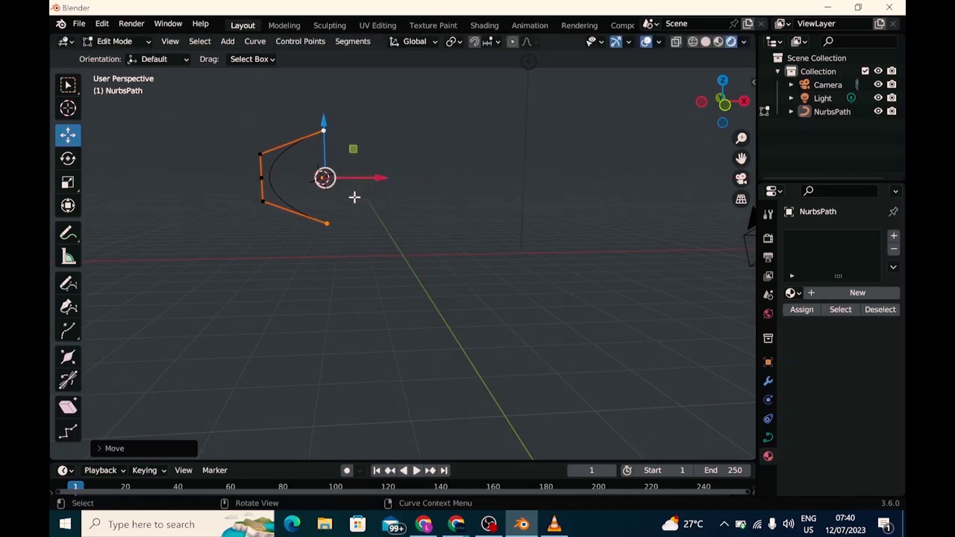
click(310, 109)
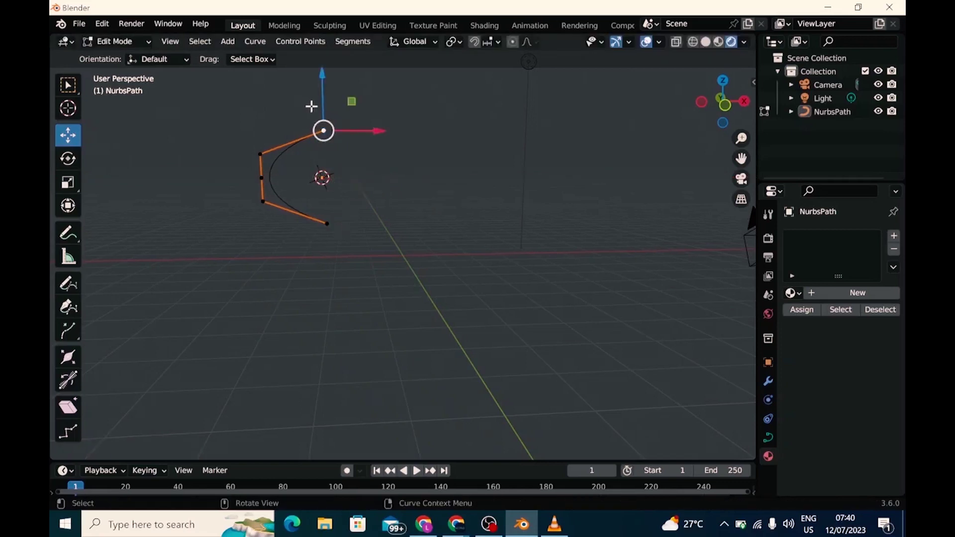
key(b)
drag(313, 97, 354, 238)
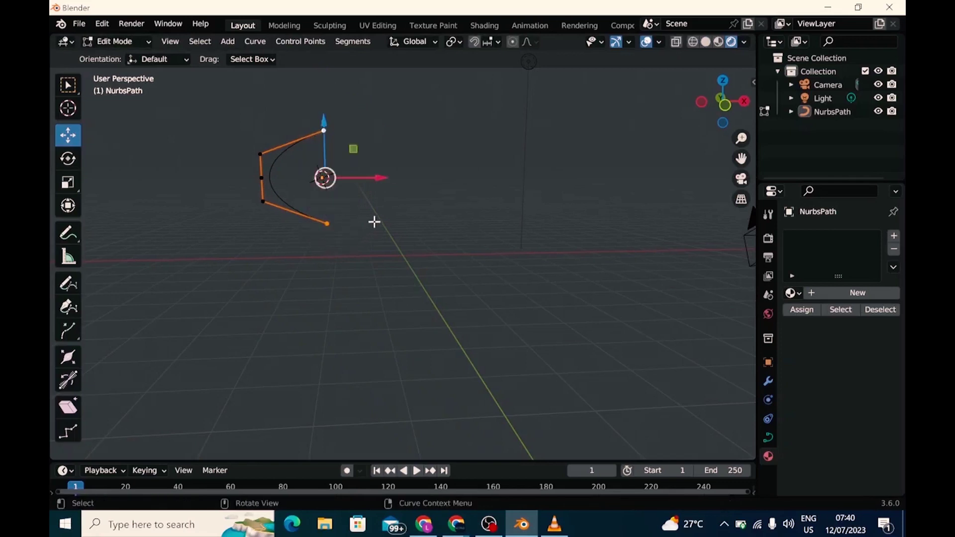
key(s)
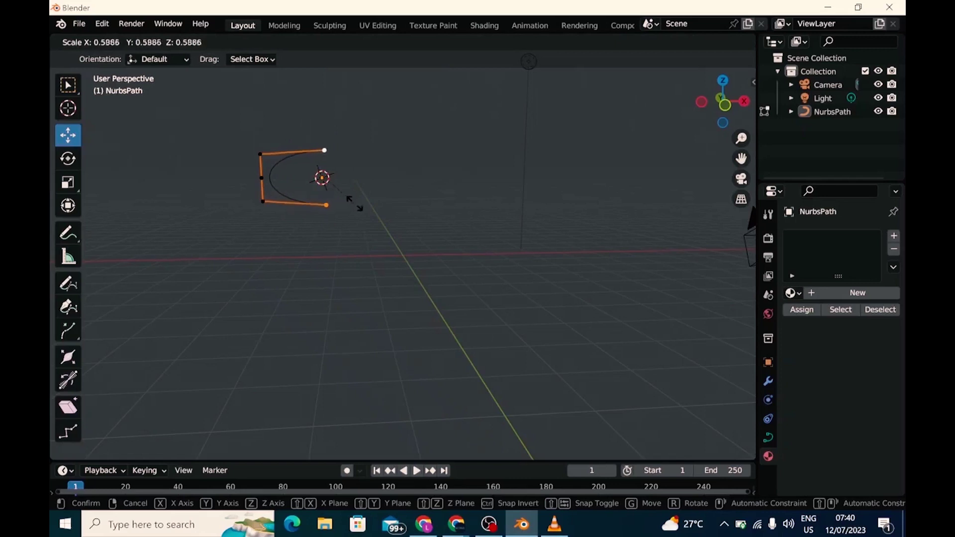
click(356, 203)
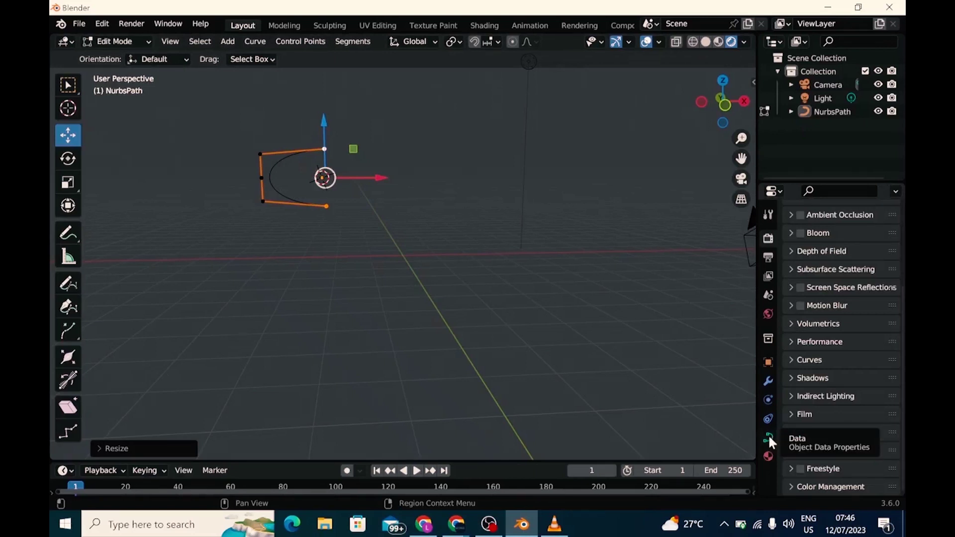
Step: Examine the path curve's object data properties, including its Shape, Geometry and Bevel settings
click(768, 437)
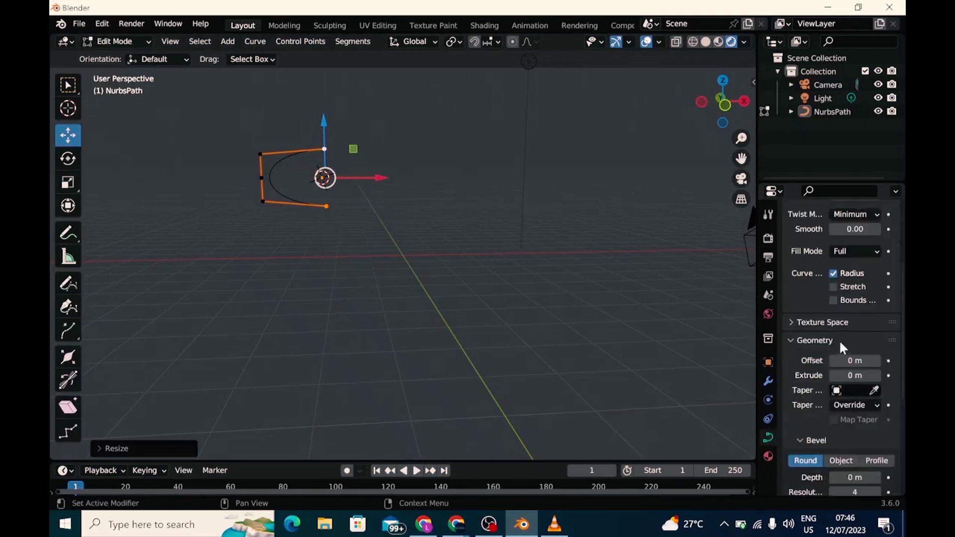
scroll(840, 340, down, 4)
scroll(839, 339, down, 2)
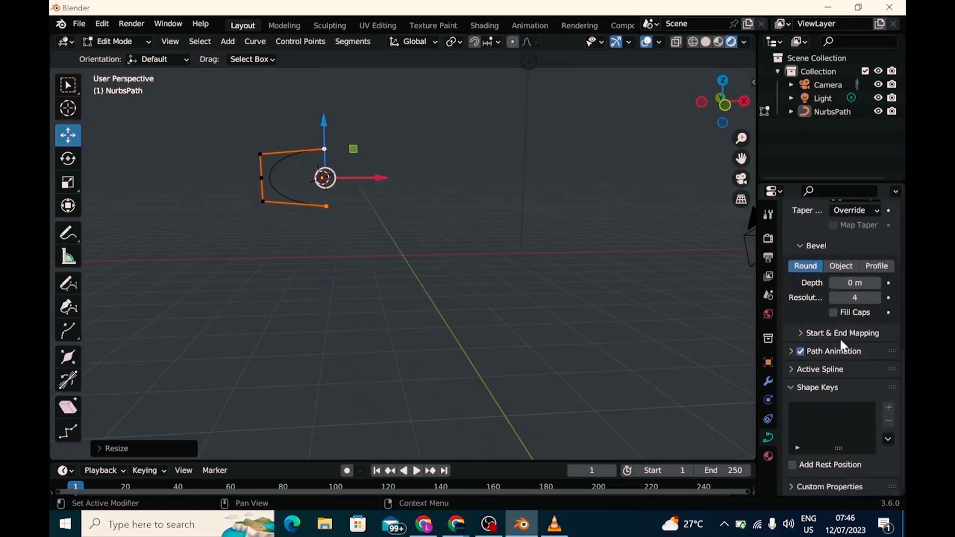
scroll(839, 340, up, 8)
scroll(839, 339, up, 6)
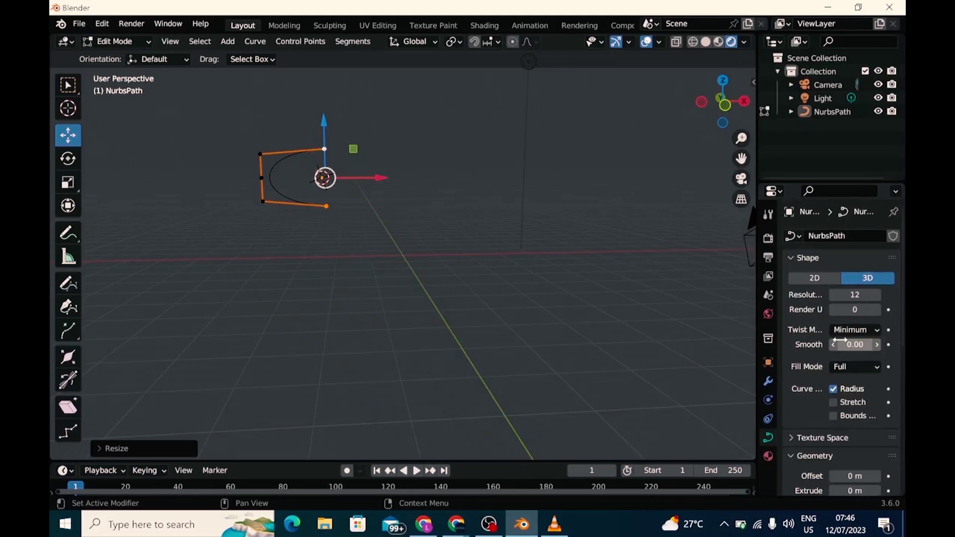
scroll(840, 339, down, 4)
click(791, 374)
click(792, 374)
scroll(863, 401, up, 3)
scroll(863, 399, down, 5)
scroll(863, 399, down, 5)
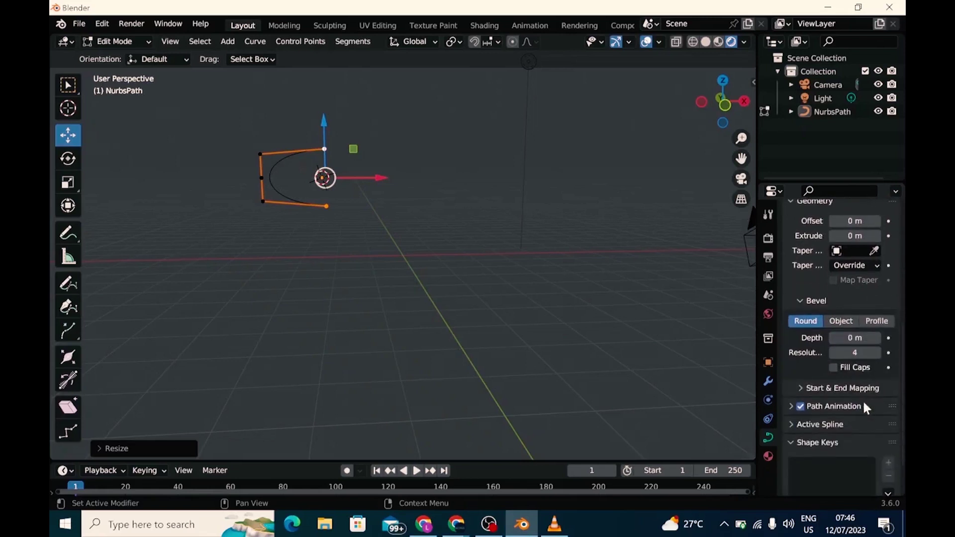
scroll(858, 280, down, 1)
scroll(854, 286, up, 2)
scroll(854, 293, up, 8)
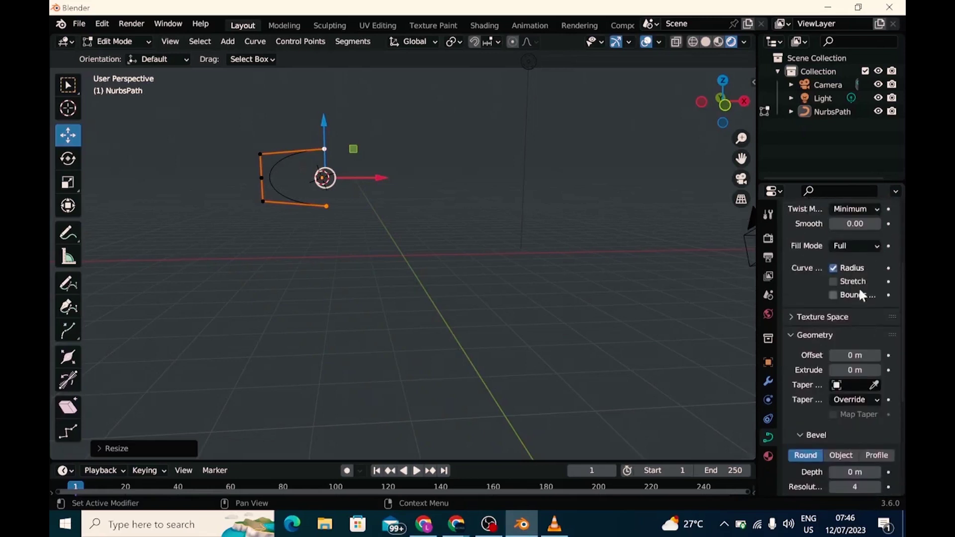
scroll(863, 314, up, 2)
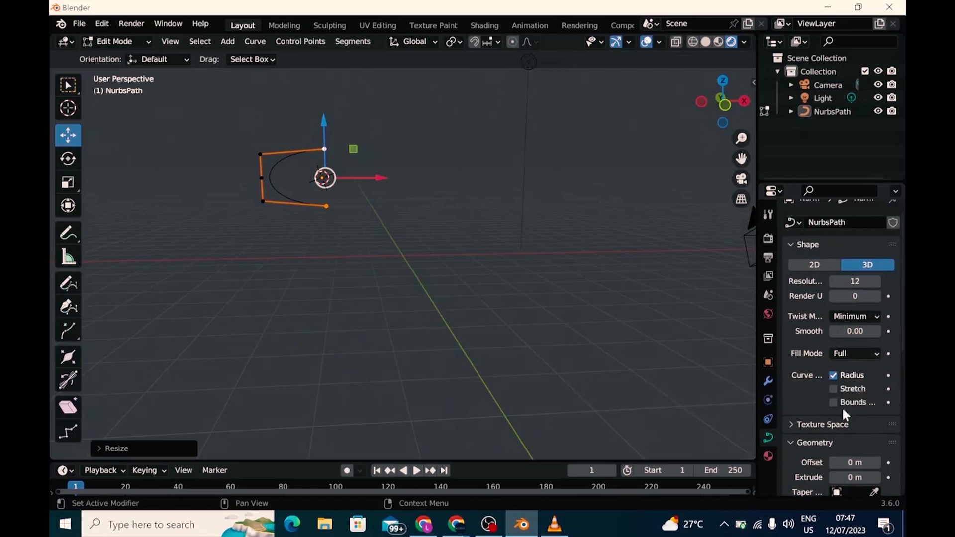
scroll(849, 406, up, 1)
scroll(844, 413, down, 10)
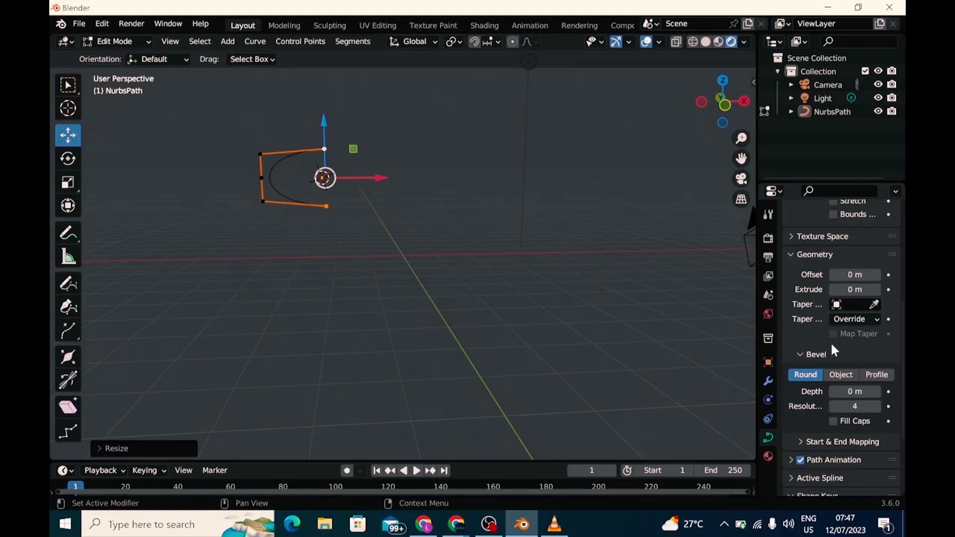
scroll(827, 413, up, 2)
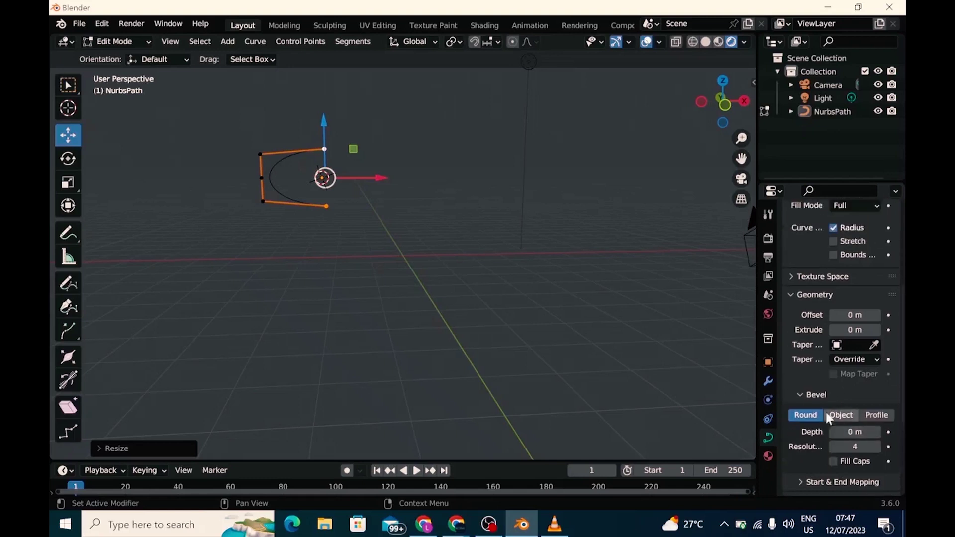
Step: Increase the path's round bevel depth to give the thin curve a thick, solid body
scroll(837, 423, down, 4)
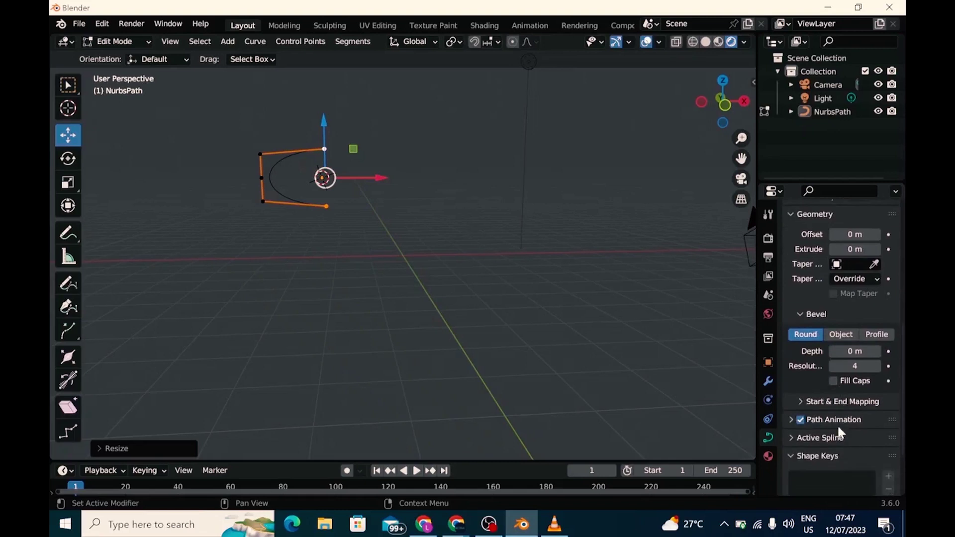
scroll(839, 429, down, 3)
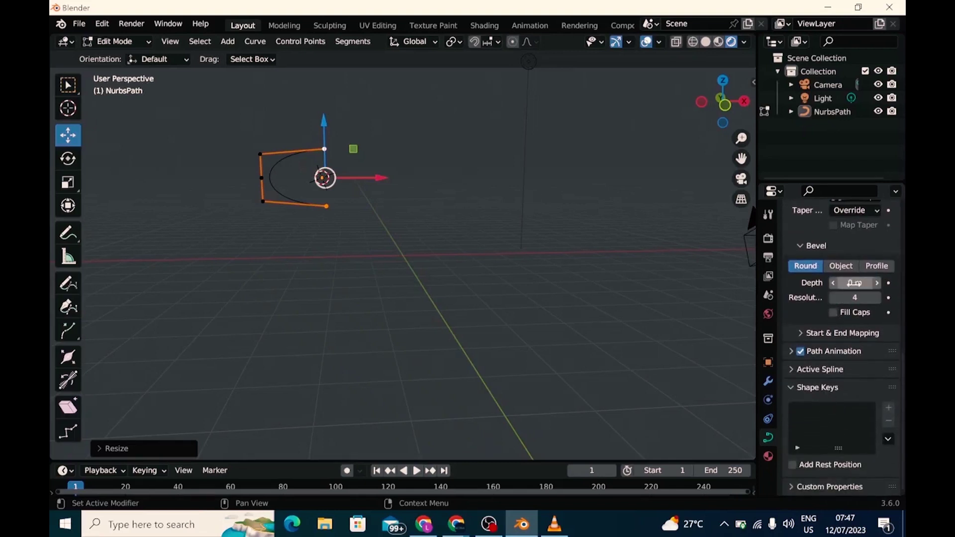
mouse_move(854, 283)
mouse_down()
mouse_move(908, 283)
mouse_move(848, 282)
mouse_up()
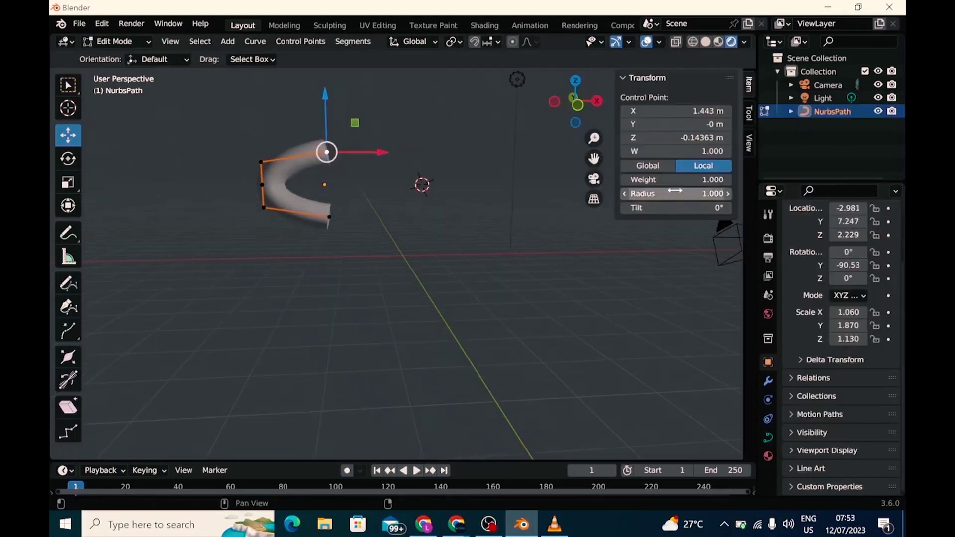
Step: Taper the crescent's tips by setting the upper end point's radius to 0.010 and shrinking the lower end point's radius, and clear the selection
drag(684, 195, 631, 195)
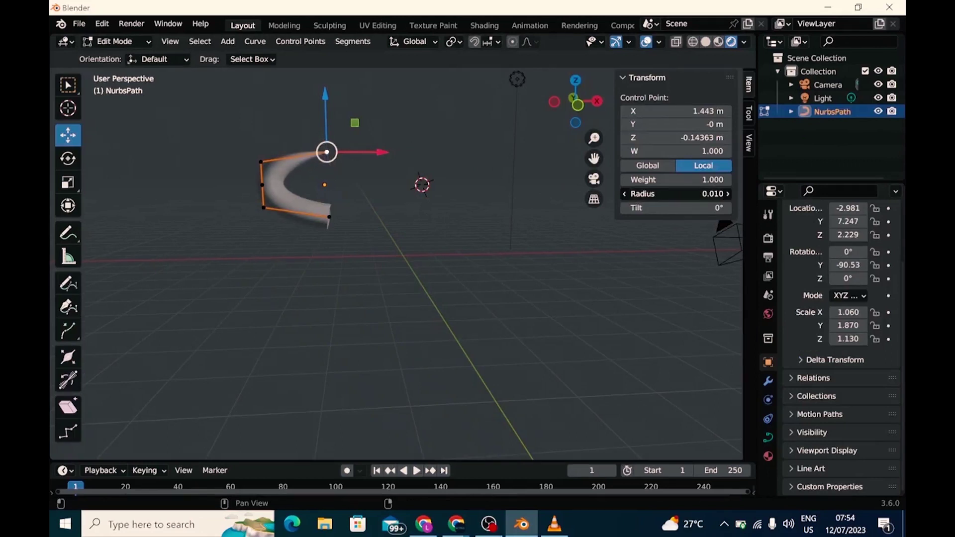
click(328, 216)
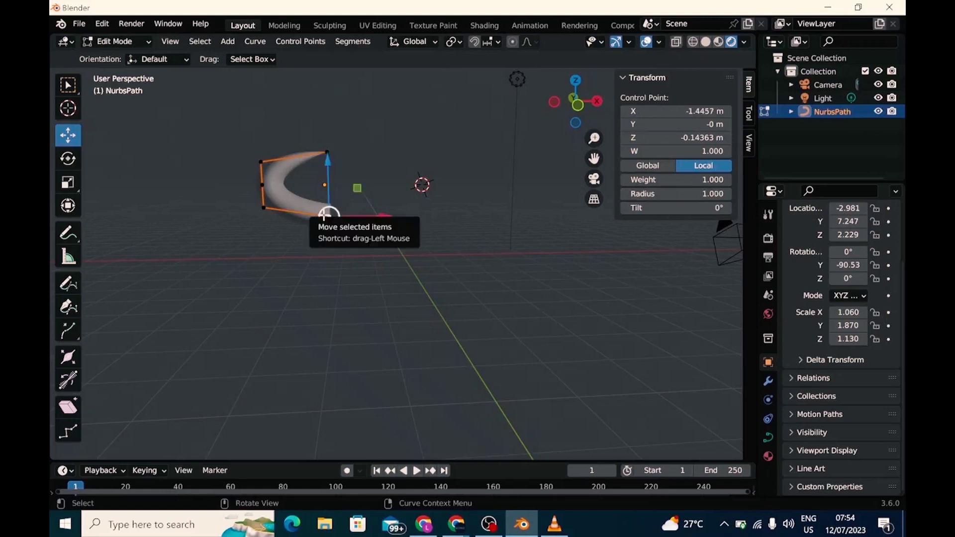
drag(694, 194, 643, 194)
click(526, 289)
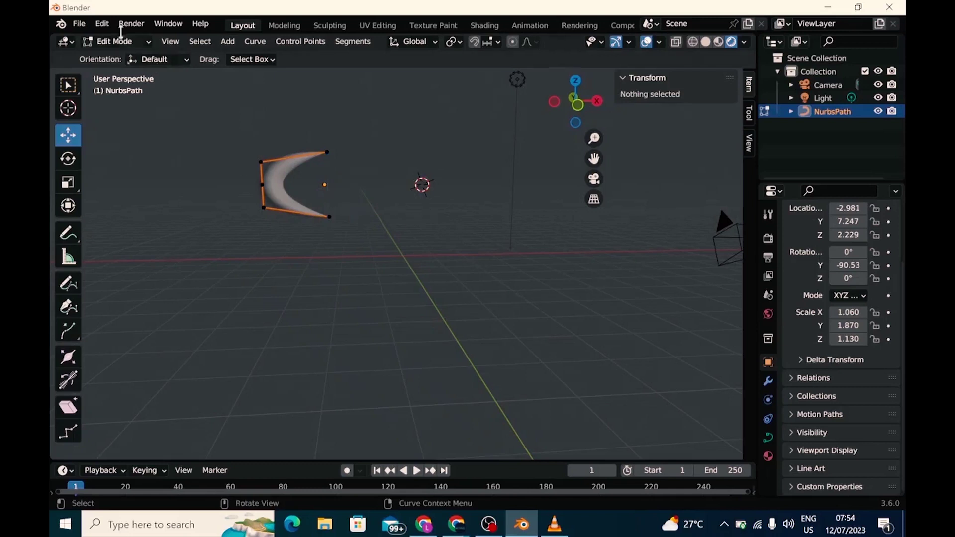
Step: Return to Object Mode and tilt the crescent about the Y axis to a rotation of about -107.96°
click(126, 43)
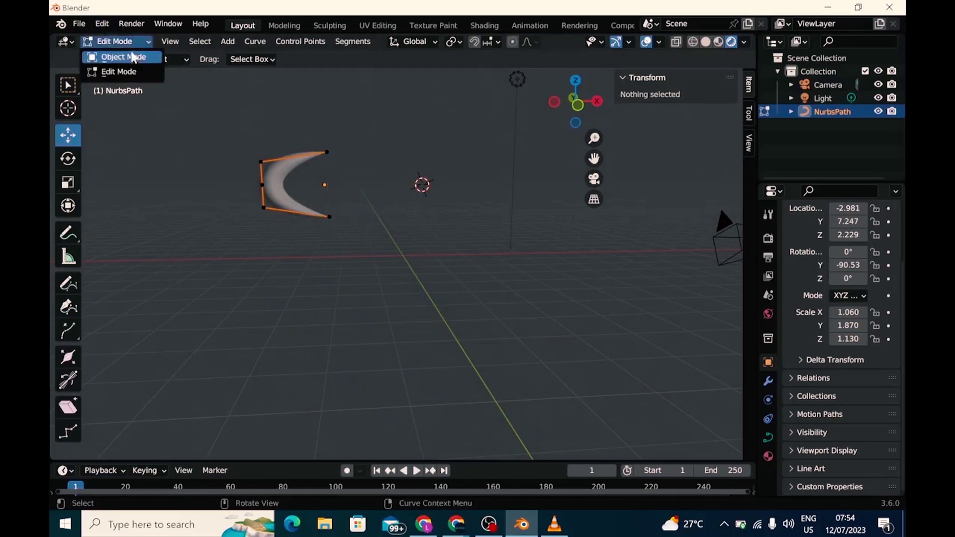
click(124, 57)
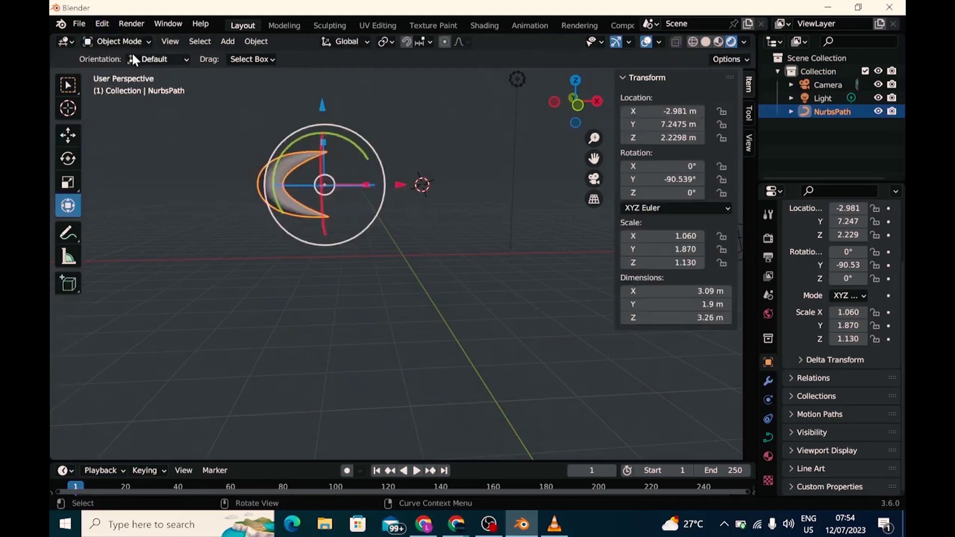
click(468, 261)
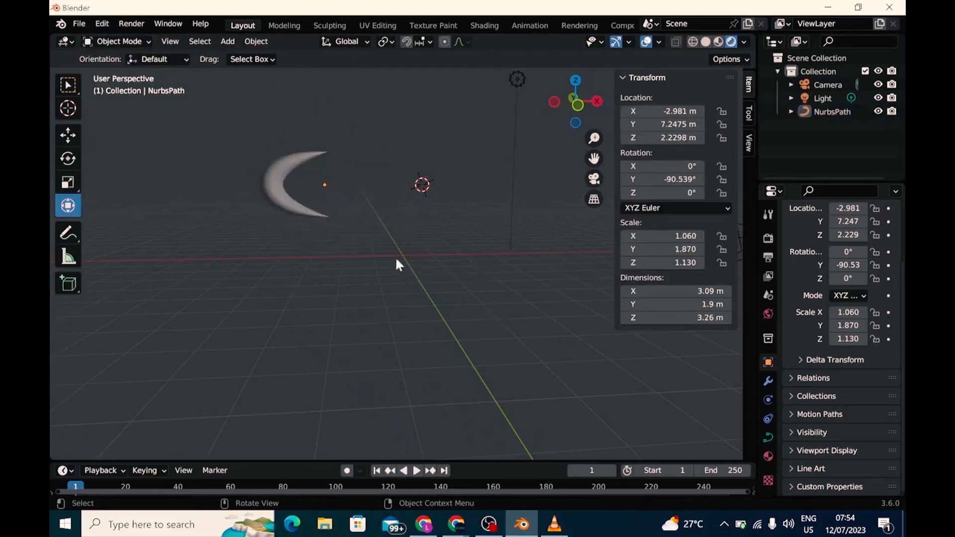
click(286, 172)
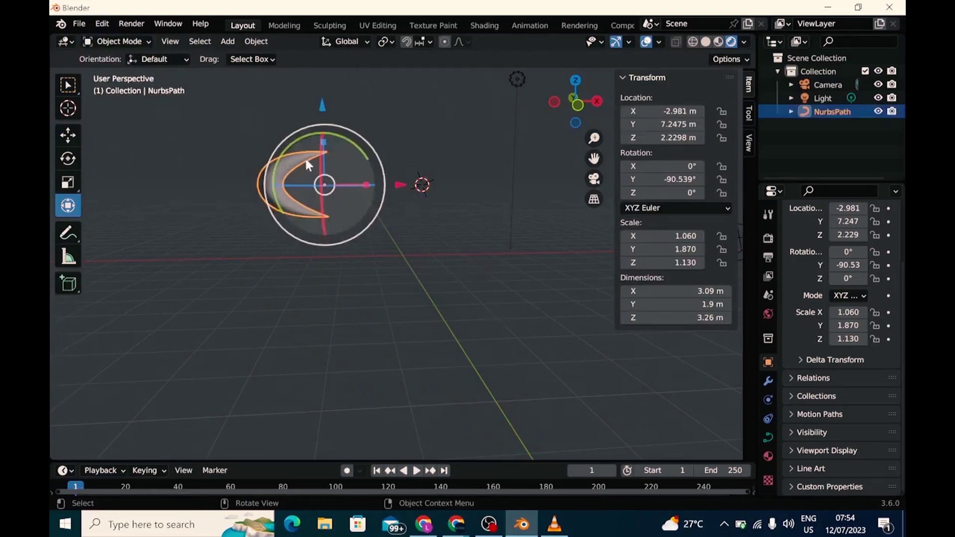
drag(300, 138, 282, 145)
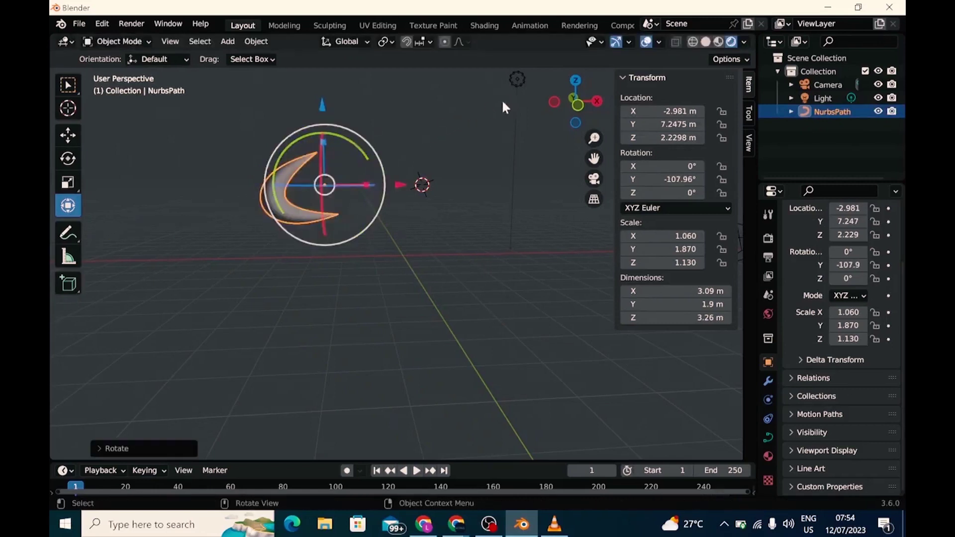
Step: Replace the scene's existing light with a new Point light at the 3D cursor above the crescent, and deselect it
click(516, 78)
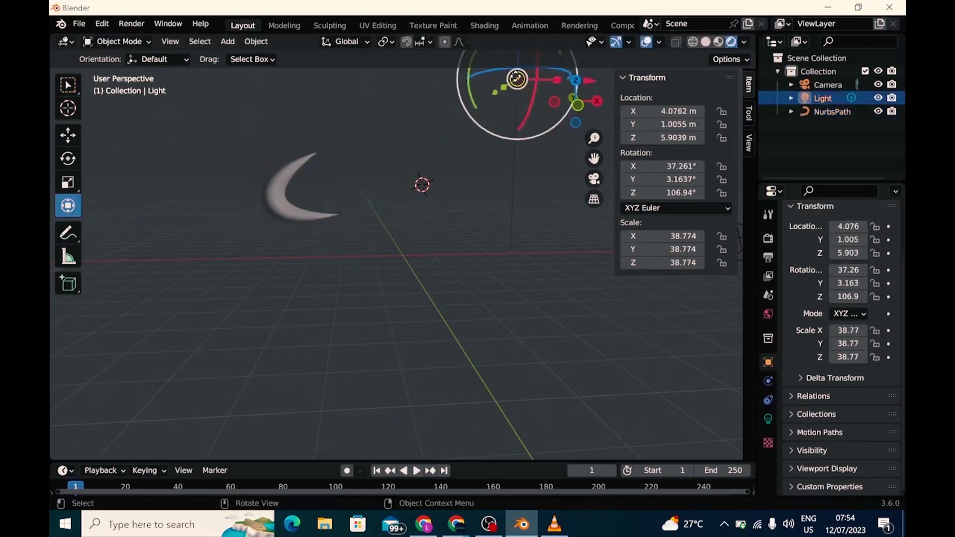
click(586, 80)
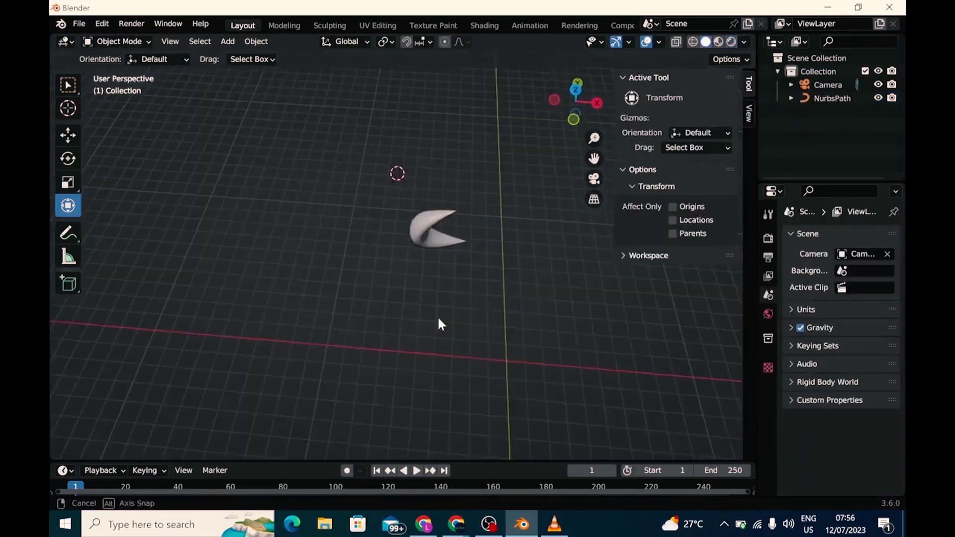
middle_drag(439, 322, 432, 264)
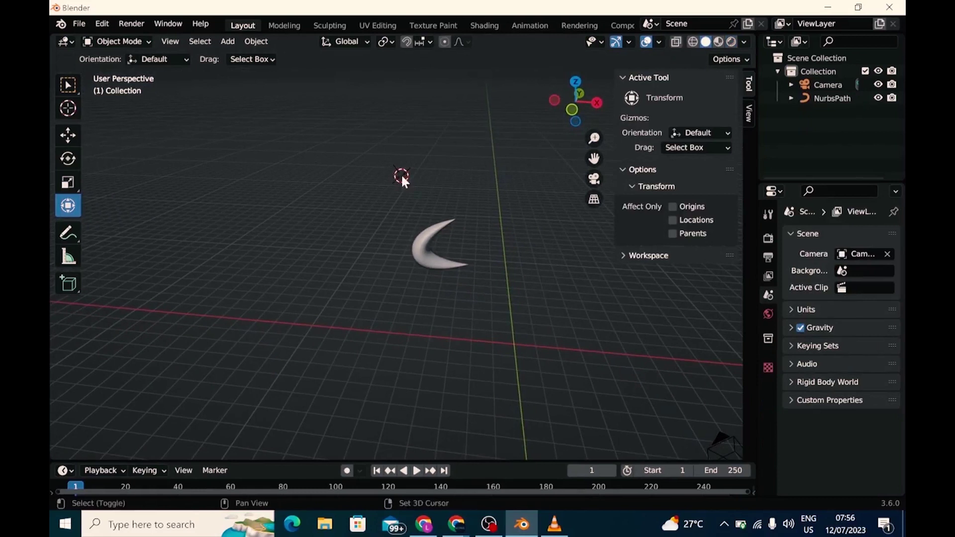
key(shift+a)
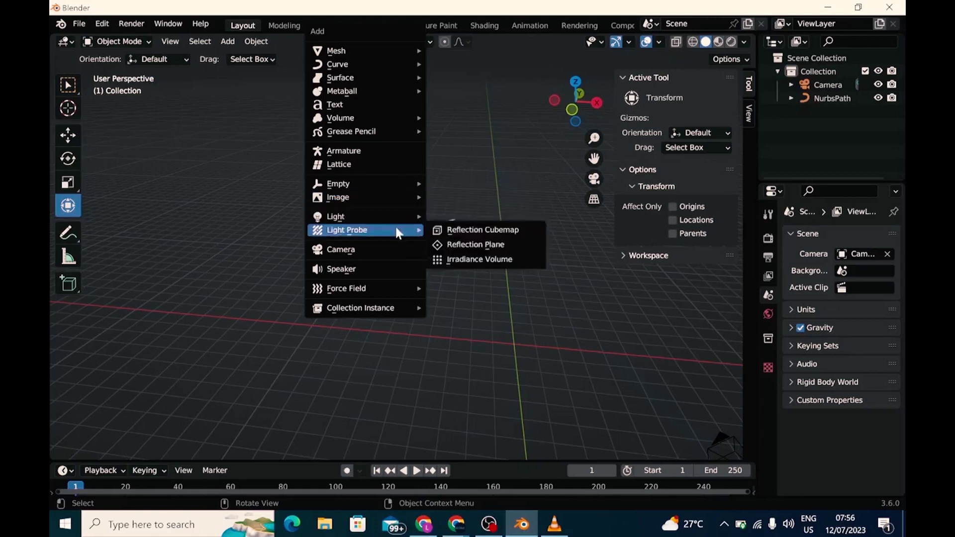
click(454, 216)
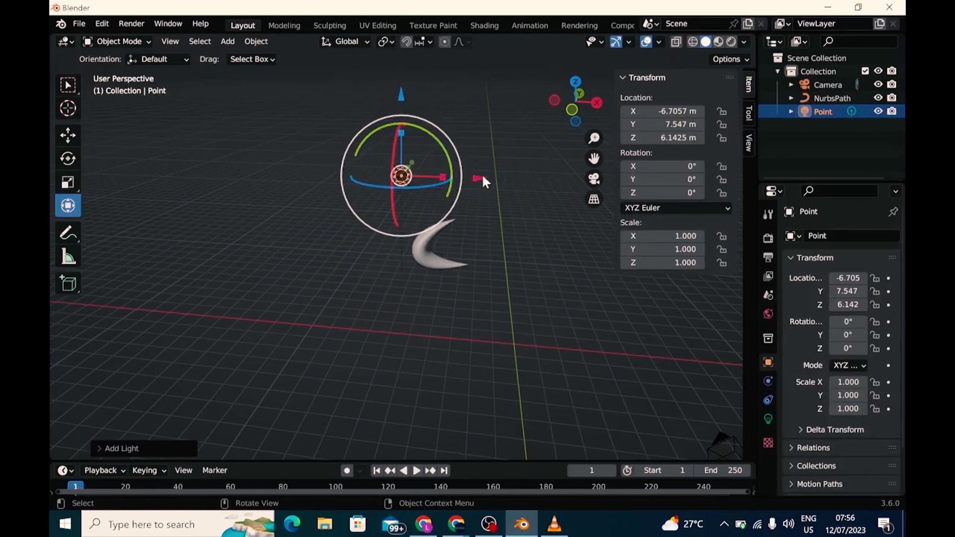
click(495, 173)
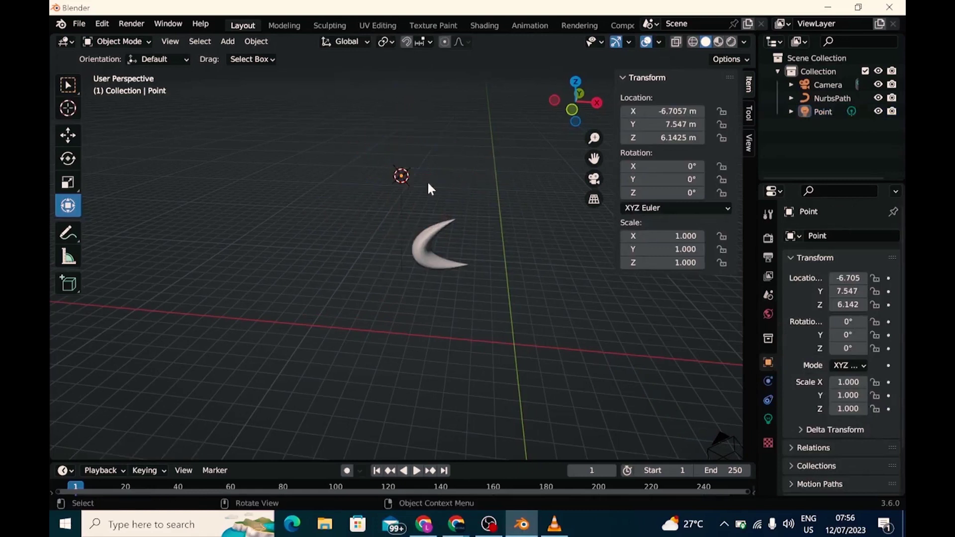
Step: Set the new Point light's power to 1000 W
mouse_move(430, 184)
middle_down()
mouse_move(435, 154)
mouse_move(422, 179)
middle_up()
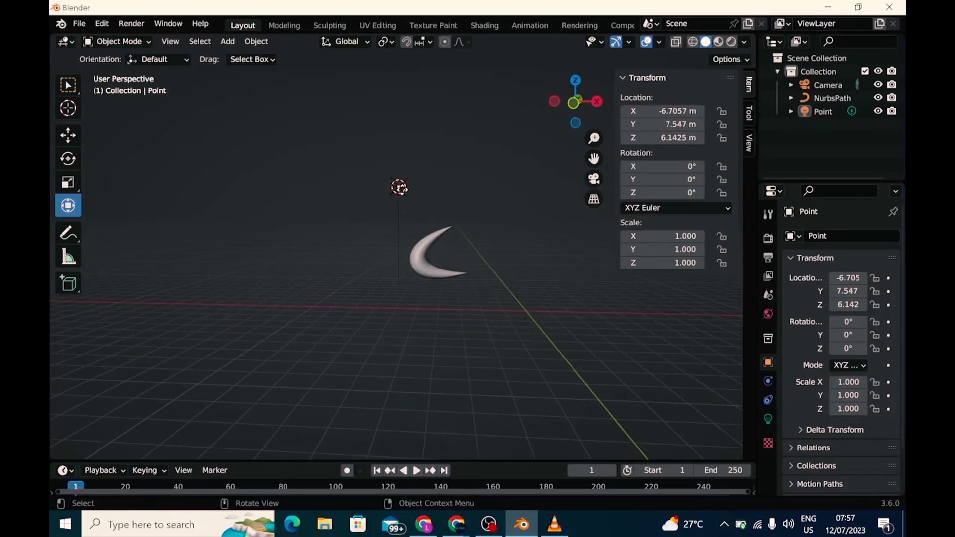
click(399, 188)
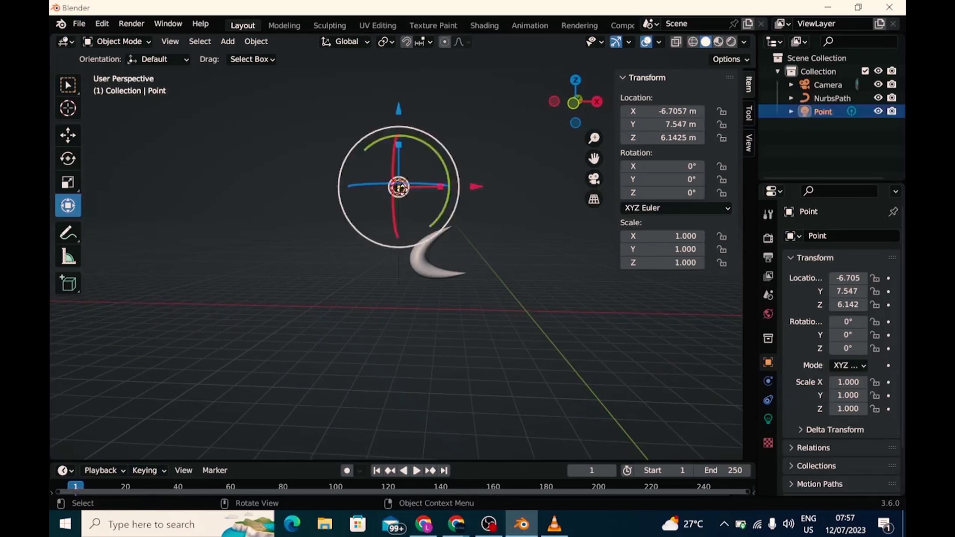
click(767, 418)
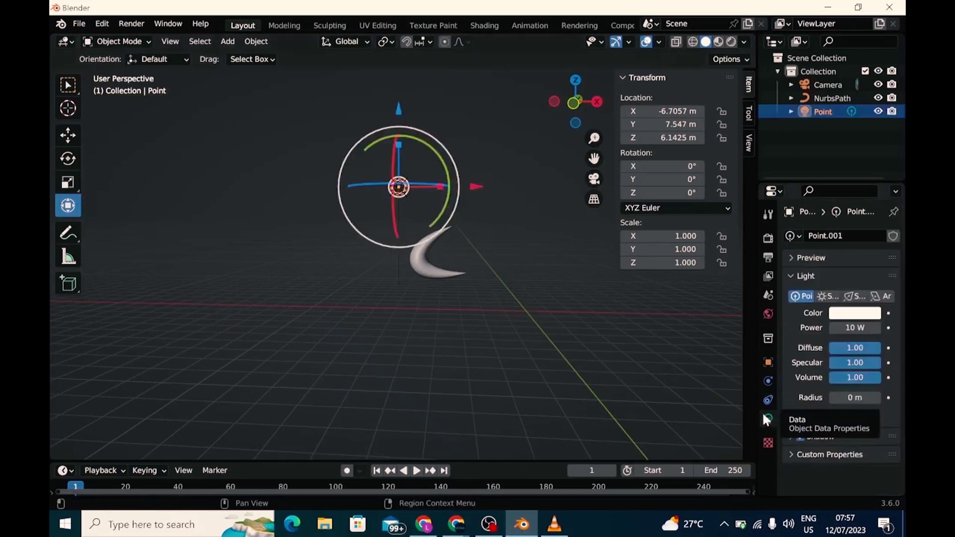
click(850, 329)
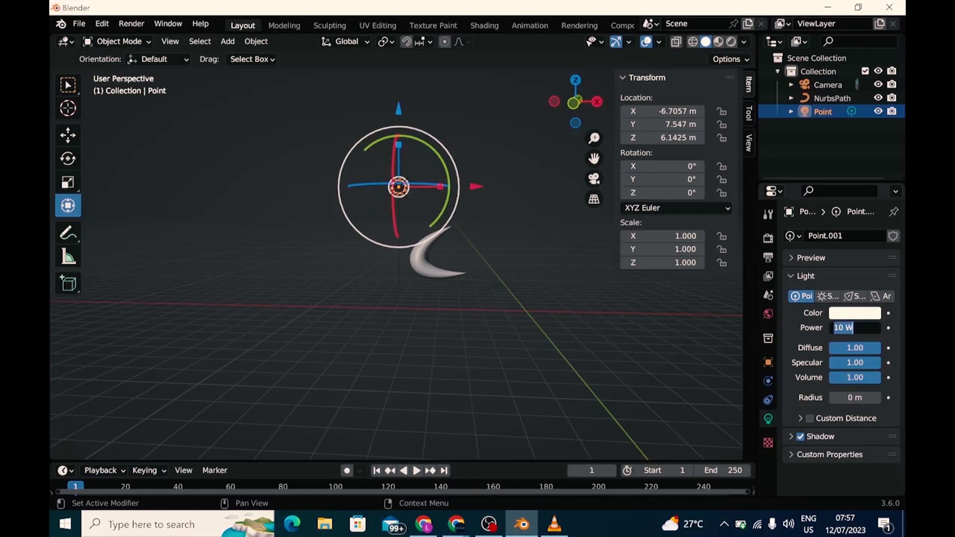
text(1000)
key(Return)
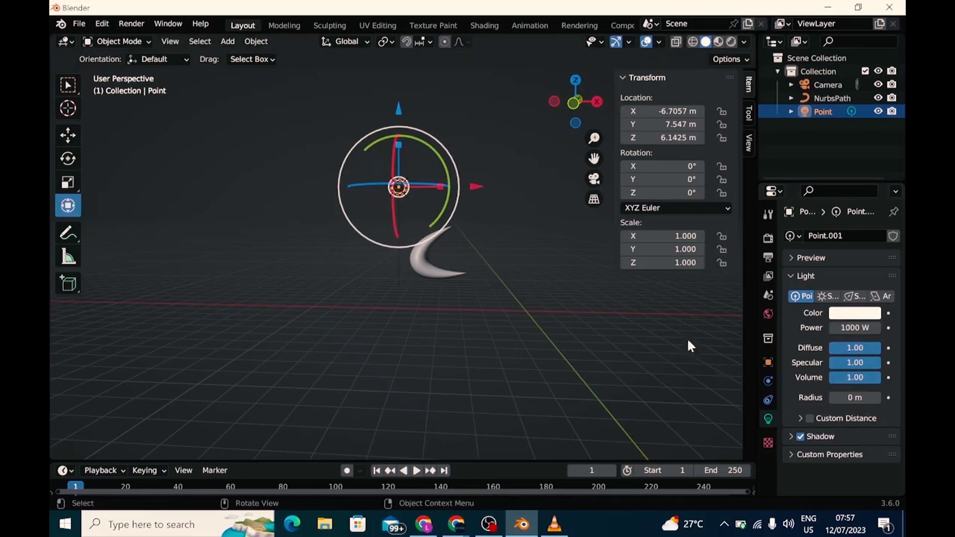
Step: Give the crescent a new material and set its base color to a pale cream with a value of 1.000
click(426, 273)
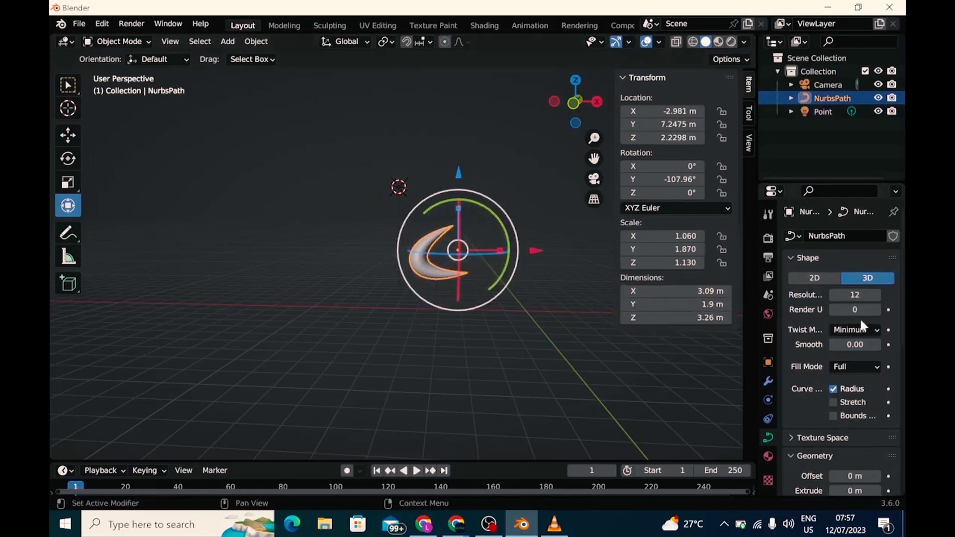
click(767, 456)
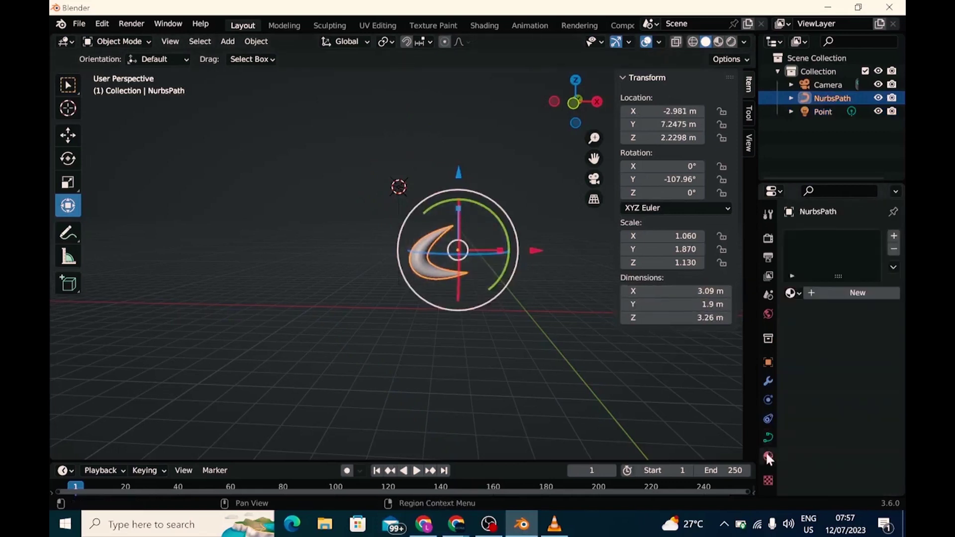
click(841, 295)
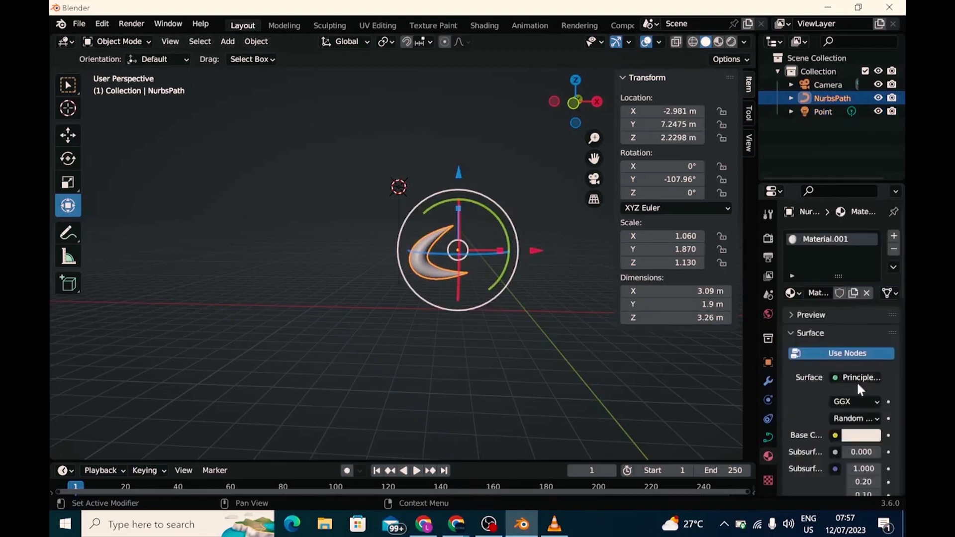
click(861, 436)
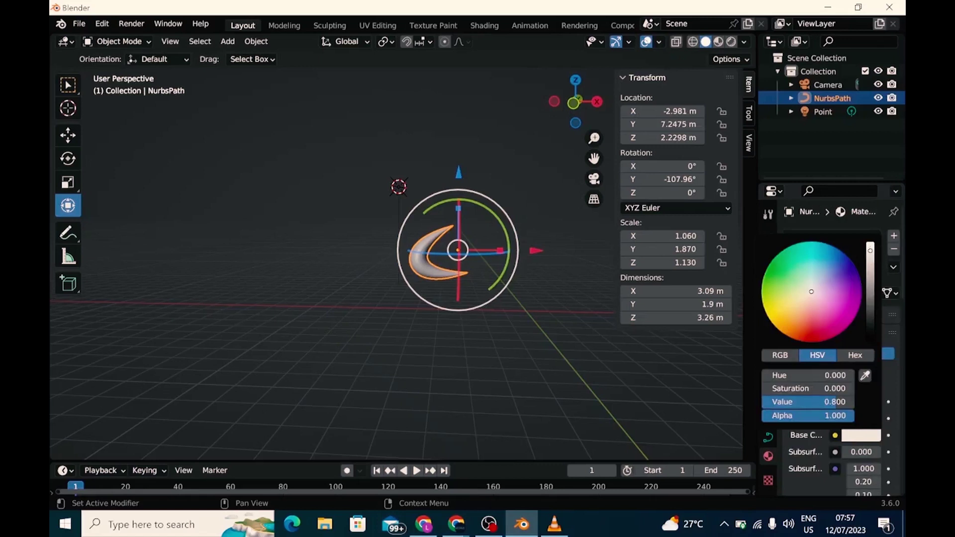
click(870, 244)
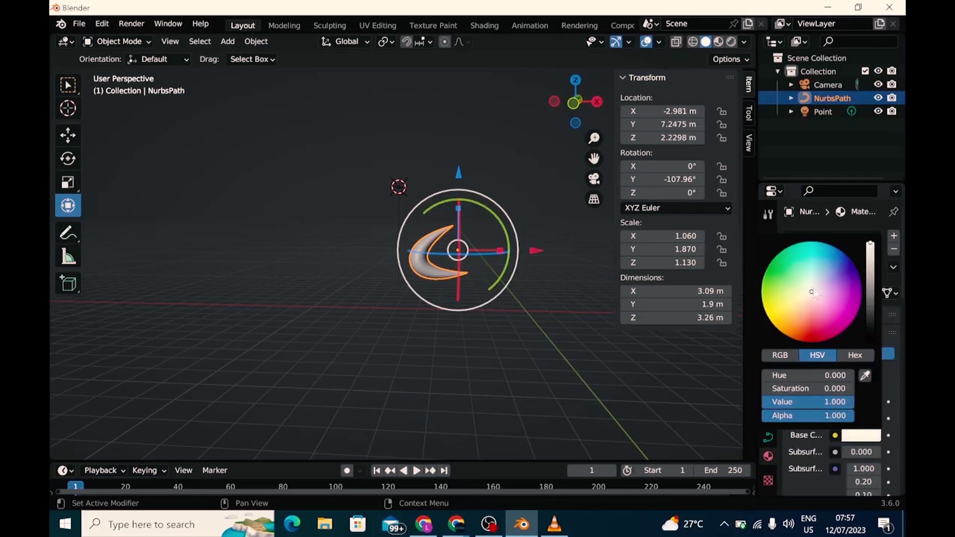
click(809, 293)
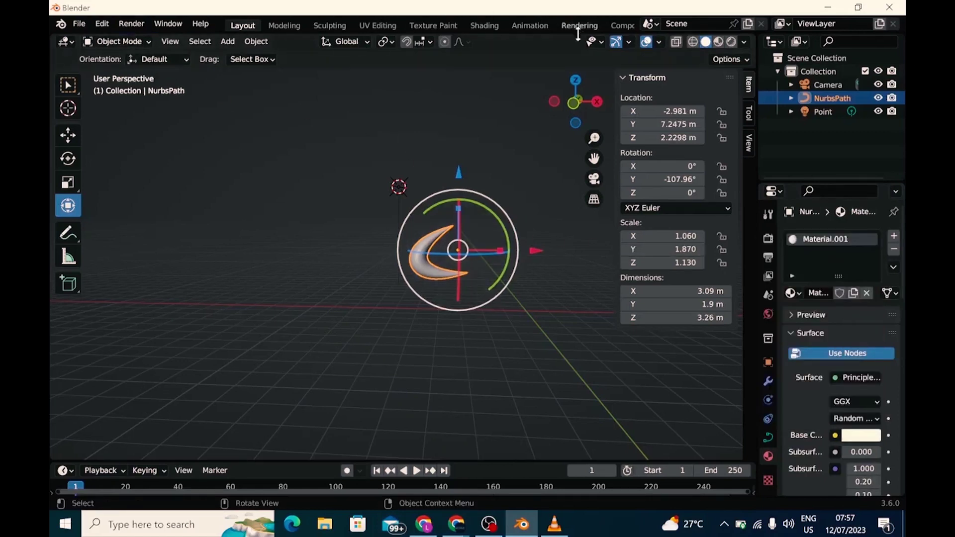
Step: Render the scene as a still image to check the crescent, and close the render window
click(131, 25)
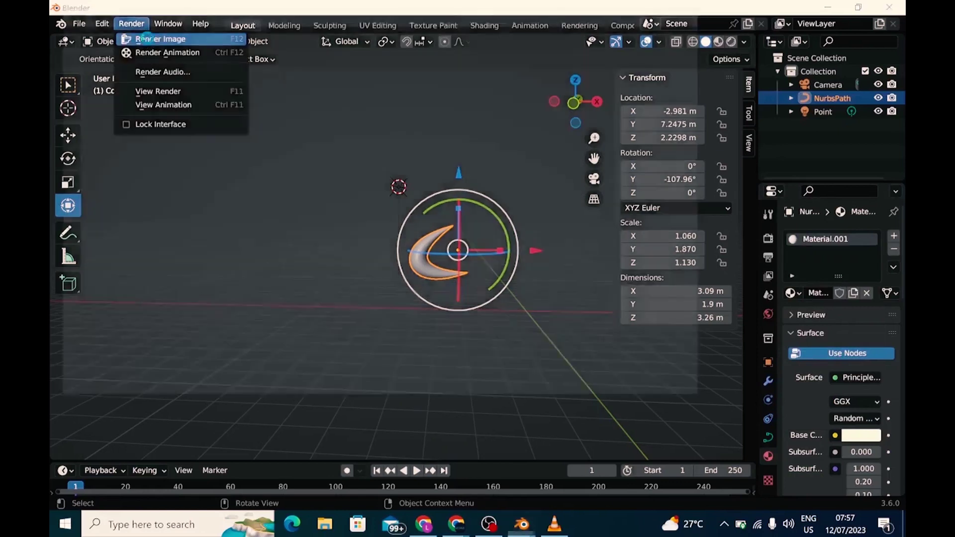
click(144, 39)
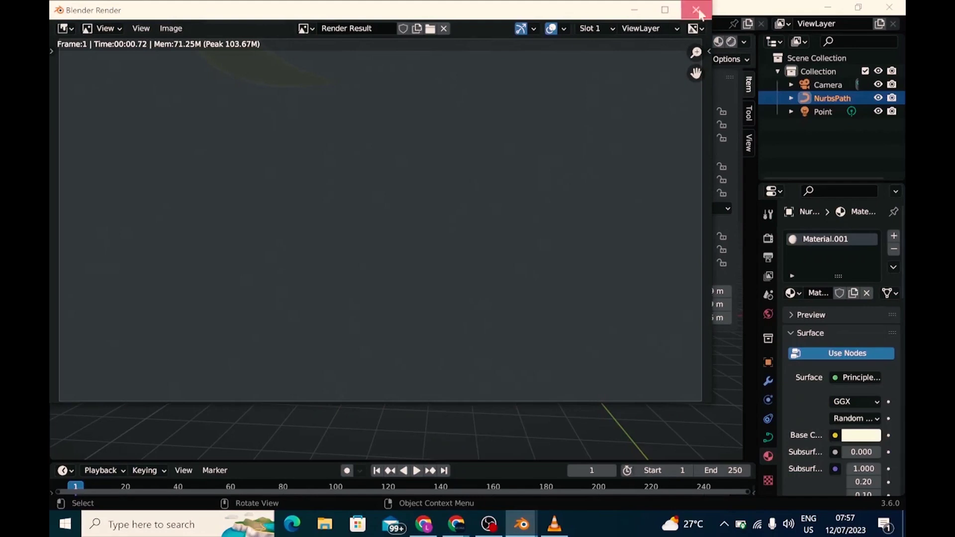
click(696, 10)
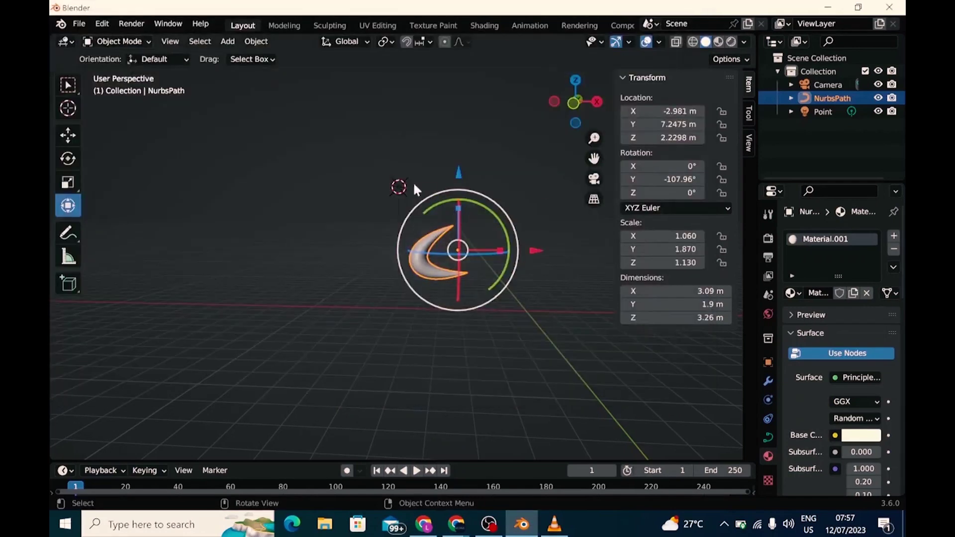
Step: Select the Point light above the crescent and set its power to 10000 W
click(398, 187)
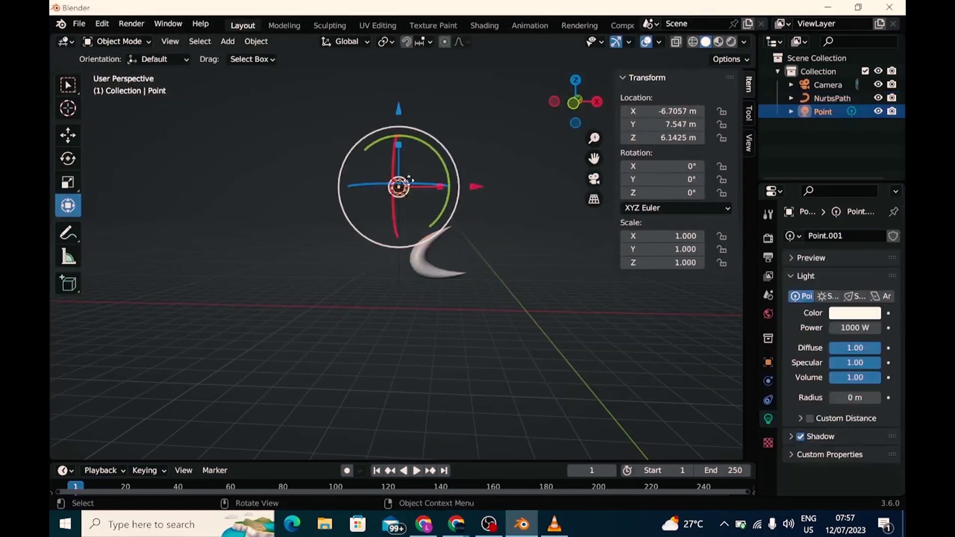
click(849, 328)
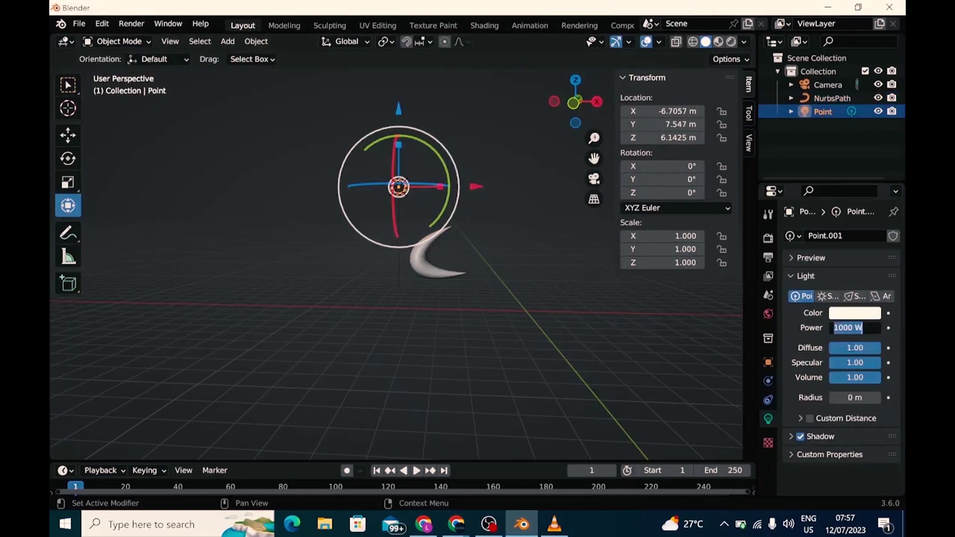
click(834, 328)
click(838, 328)
text(0)
key(Return)
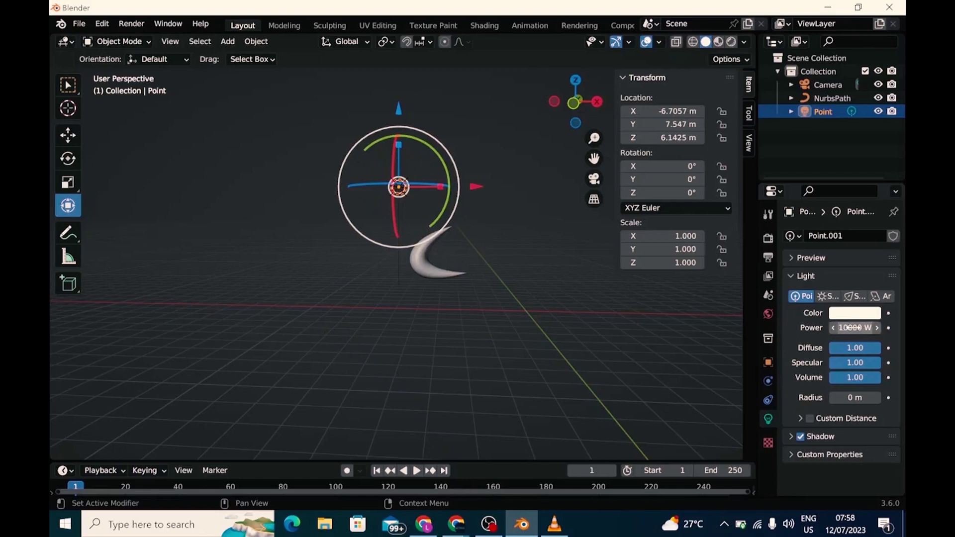
Step: In camera view, move the camera to about X 3.94, Y -8.46, Z 4.65 m so the crescent sits inside the frame
click(594, 180)
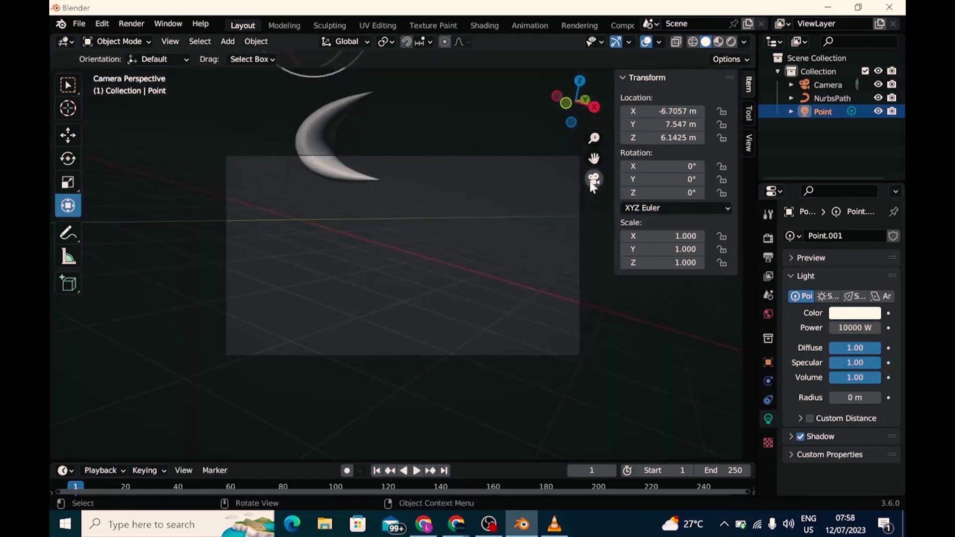
click(402, 355)
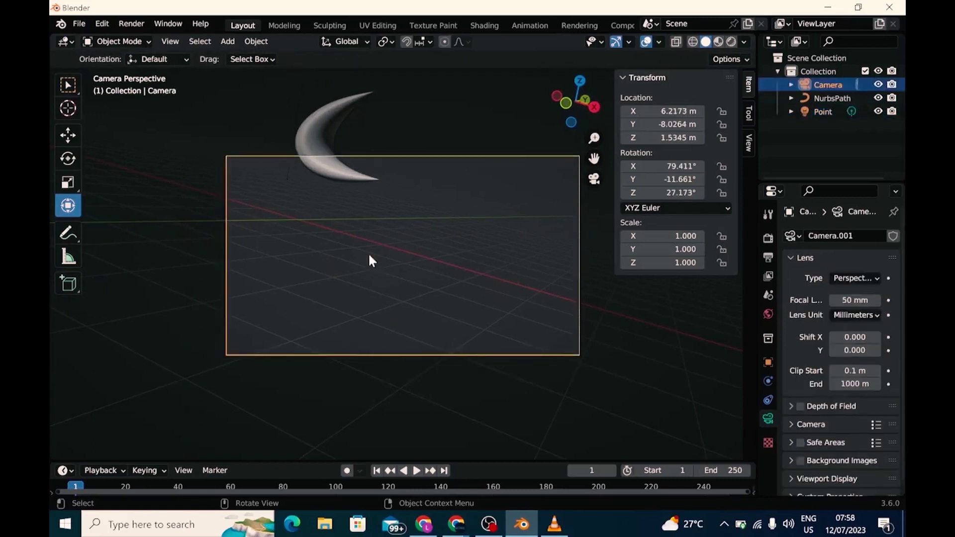
key(g)
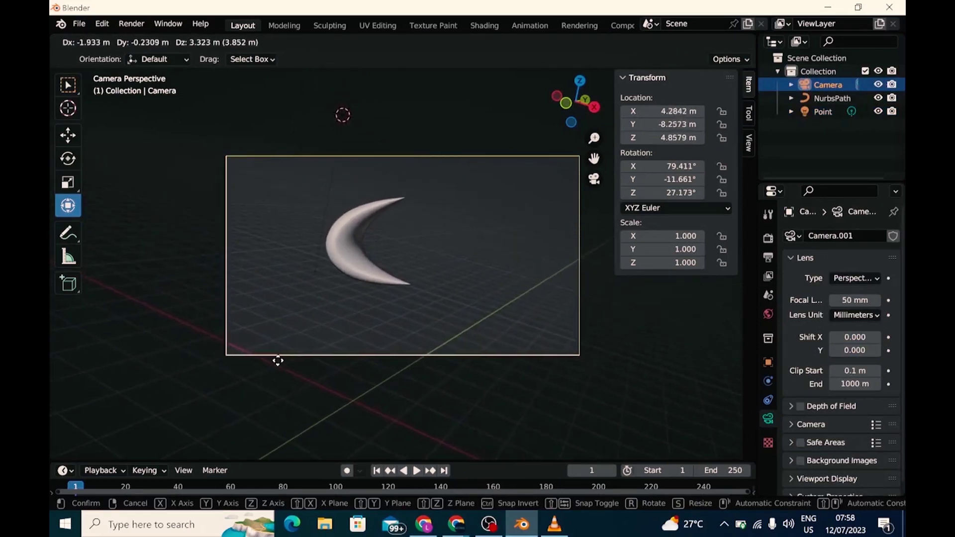
click(242, 371)
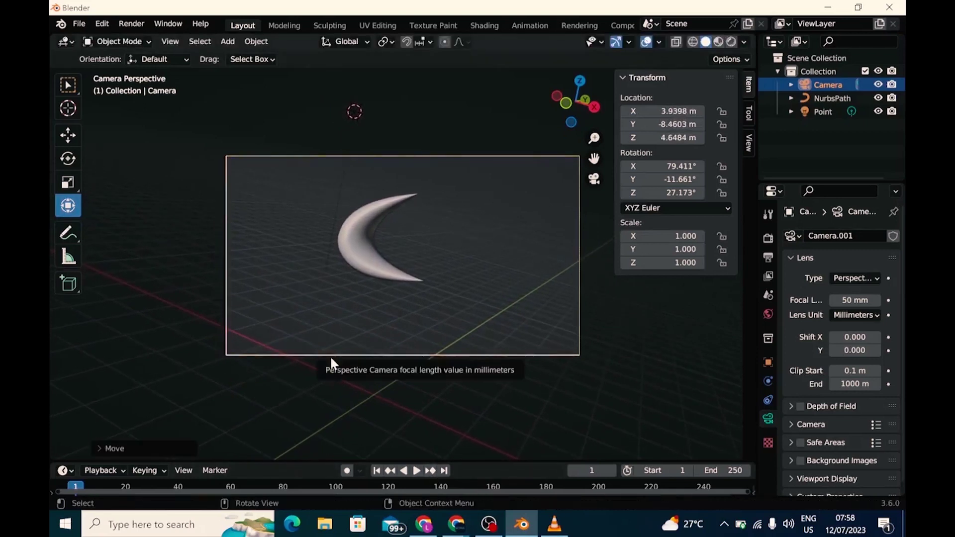
Step: Render a still image to check the crescent's framing and lighting, and close the render window
click(128, 25)
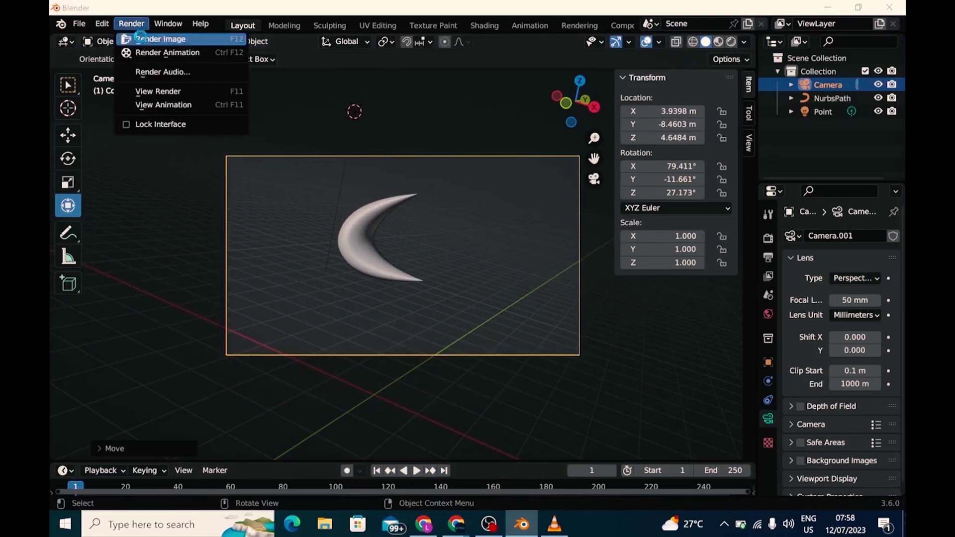
click(141, 39)
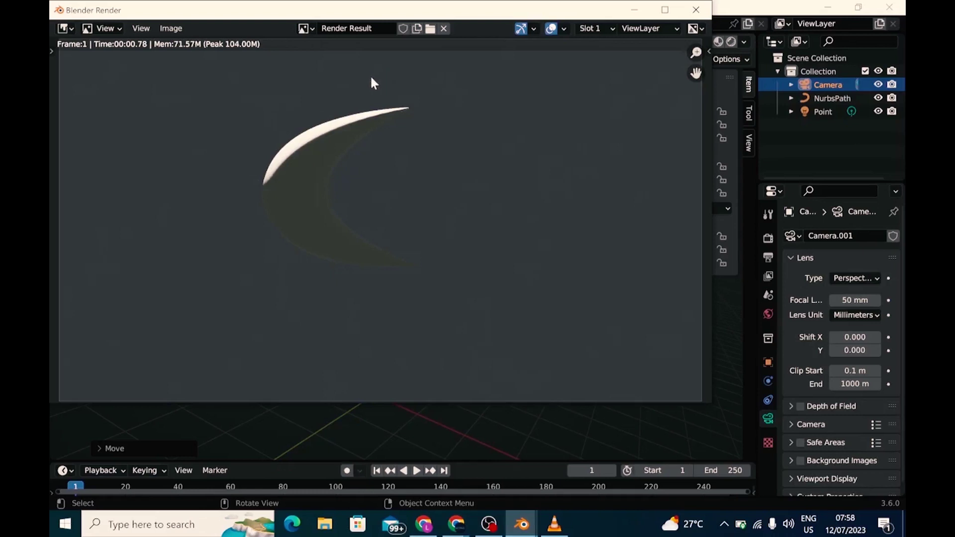
click(693, 16)
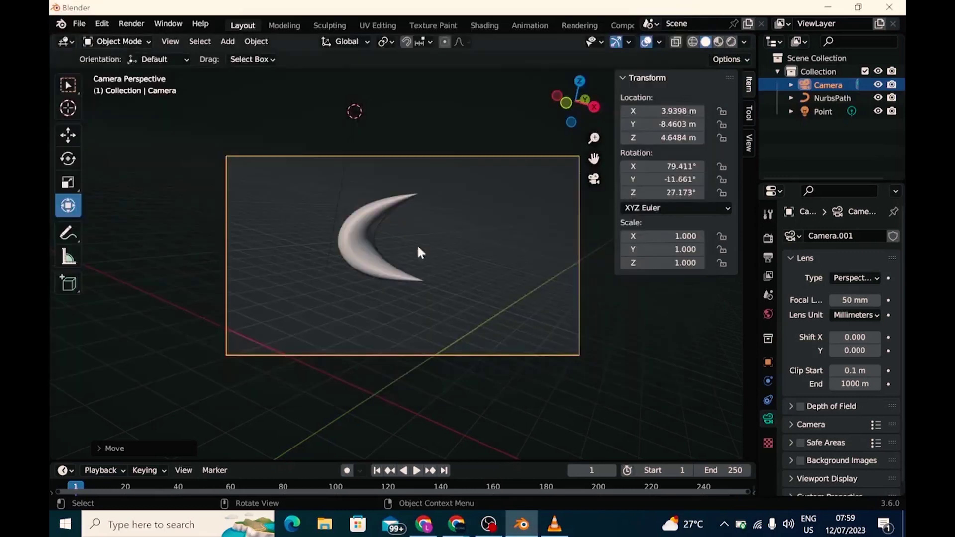
Step: Place the 3D cursor beside the existing light, add a Point light there, and check its position in the top view
middle_drag(448, 226, 244, 254)
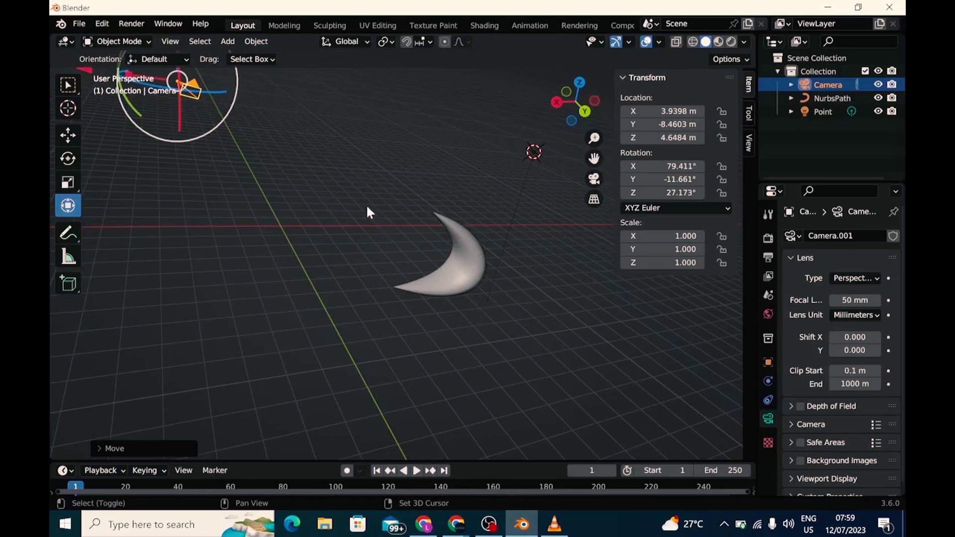
shift+middle_drag(377, 171, 468, 215)
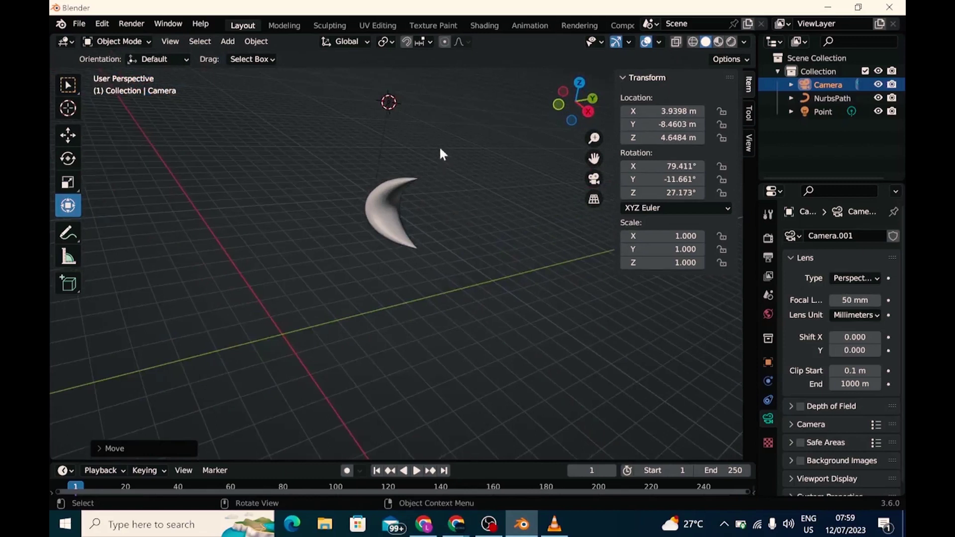
shift+right_click(421, 115)
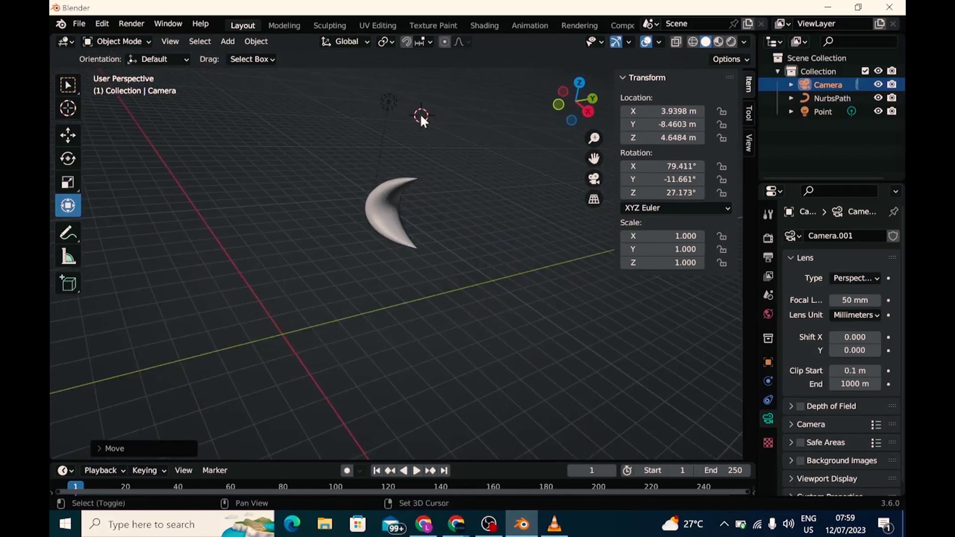
key(shift+a)
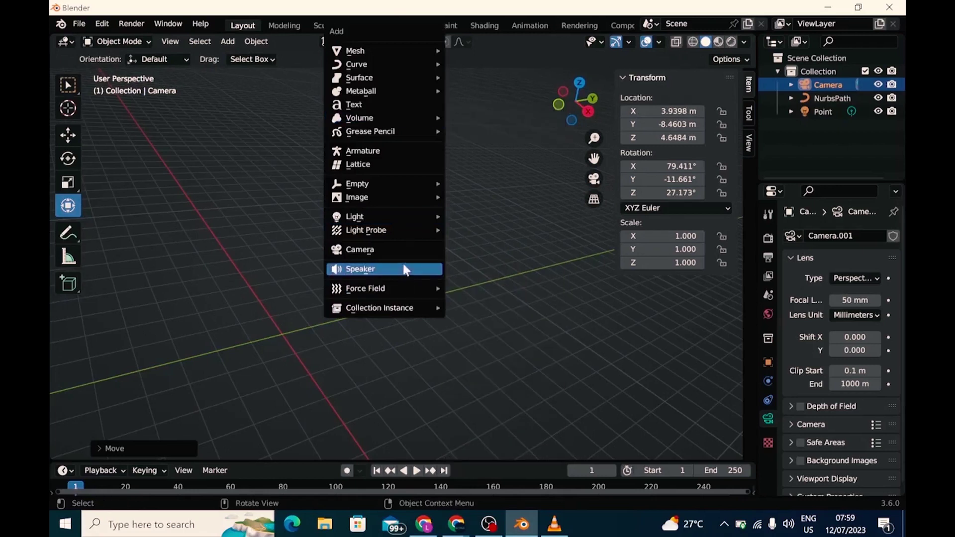
mouse_move(408, 214)
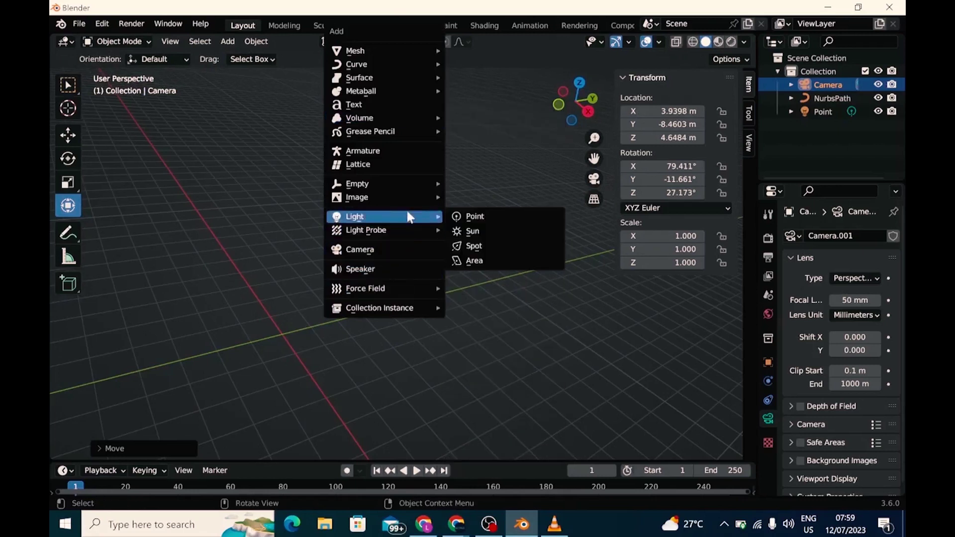
click(459, 217)
middle_drag(494, 174, 369, 202)
middle_drag(574, 286, 535, 251)
click(572, 78)
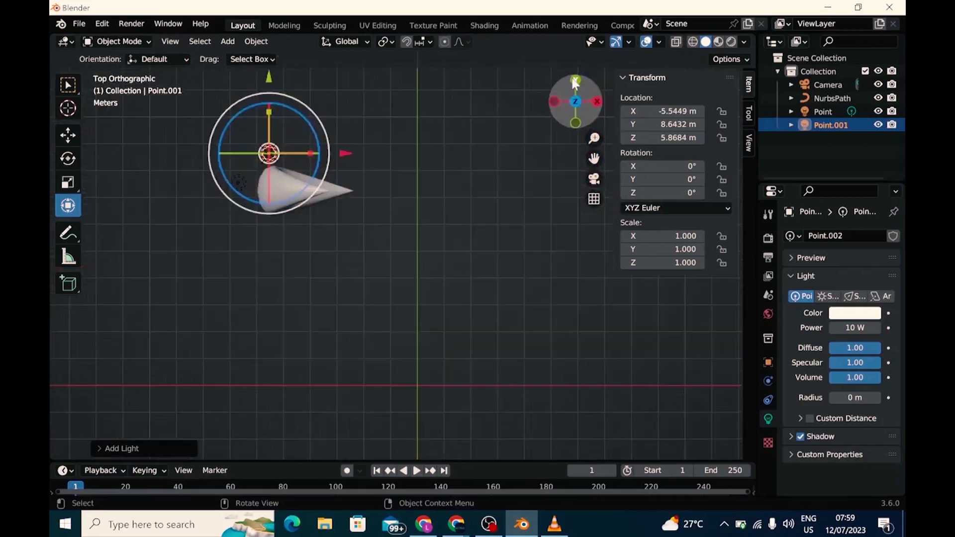
Step: Delete the Point light just added behind the crescent
click(362, 149)
click(269, 154)
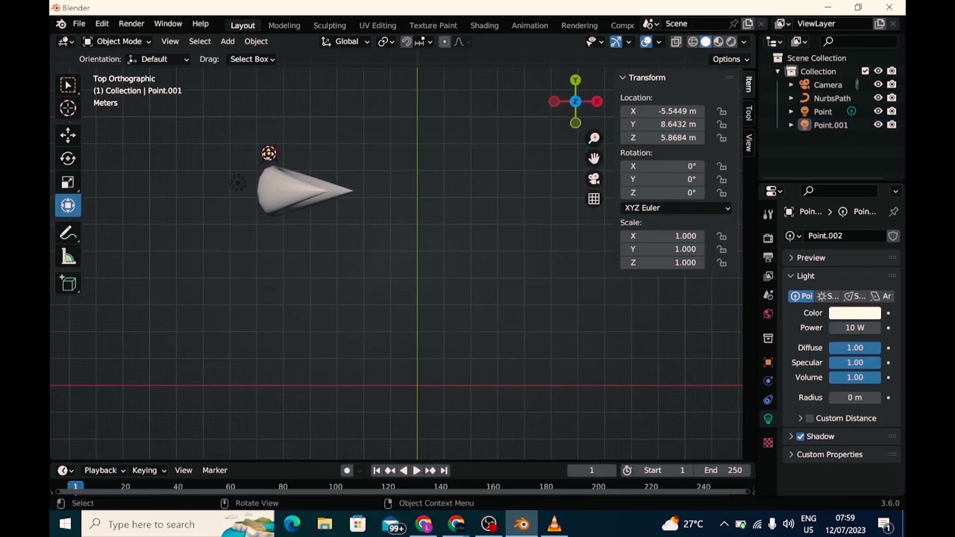
key(x)
click(268, 154)
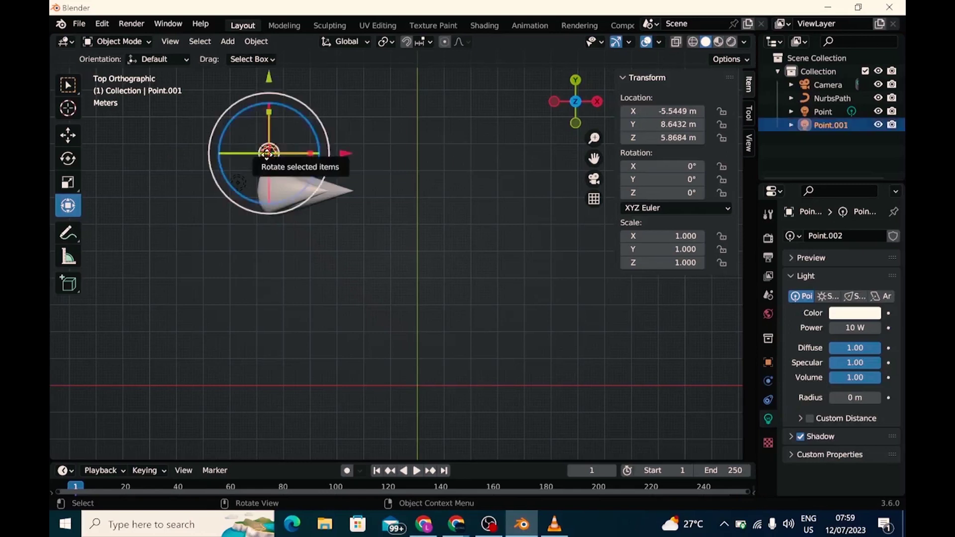
key(x)
click(267, 153)
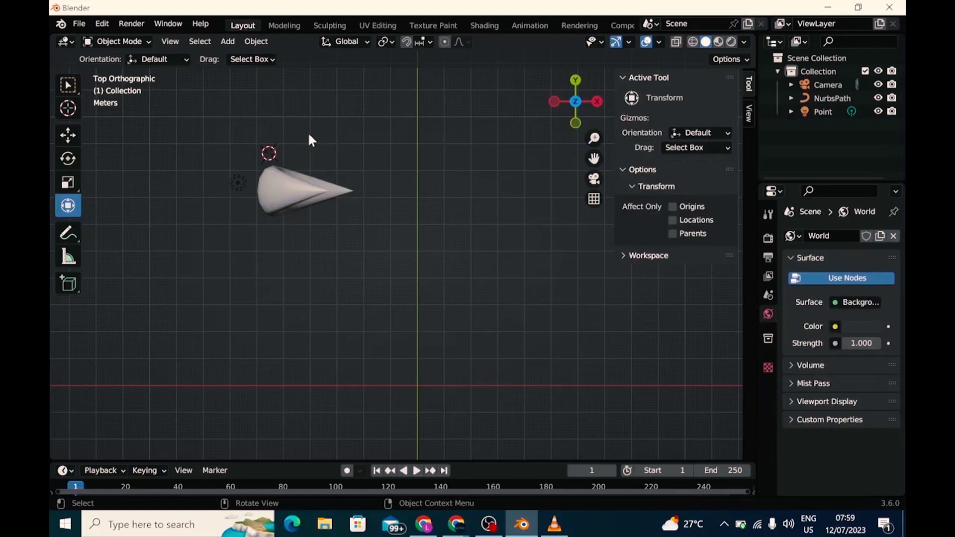
Step: Working in the bottom view, set the power of the newest Point light beside the crescent to 10000 W
click(574, 123)
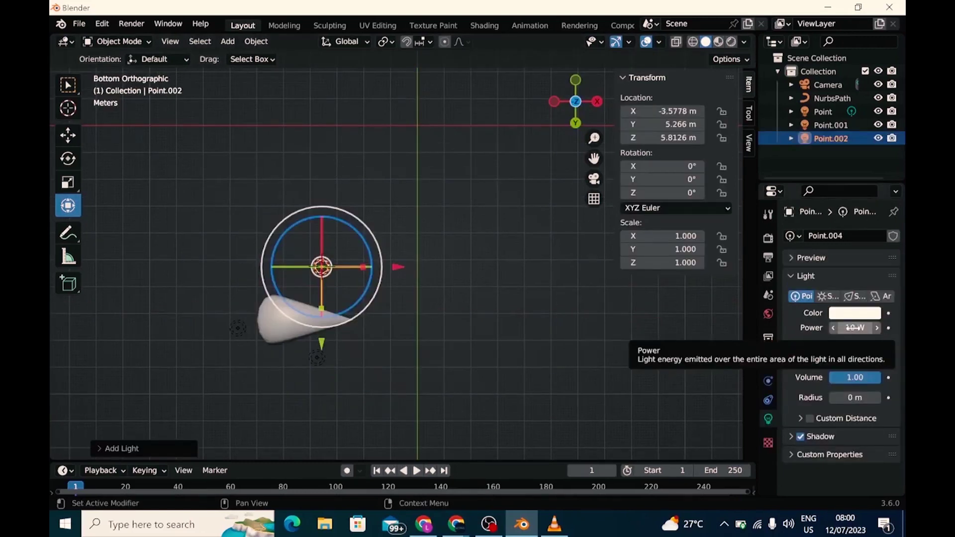
click(854, 327)
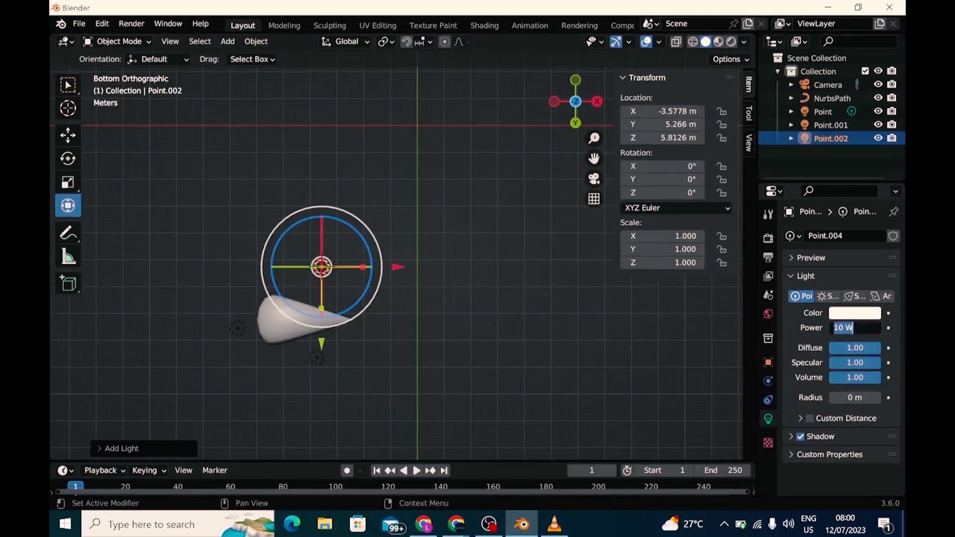
text(10000)
key(Return)
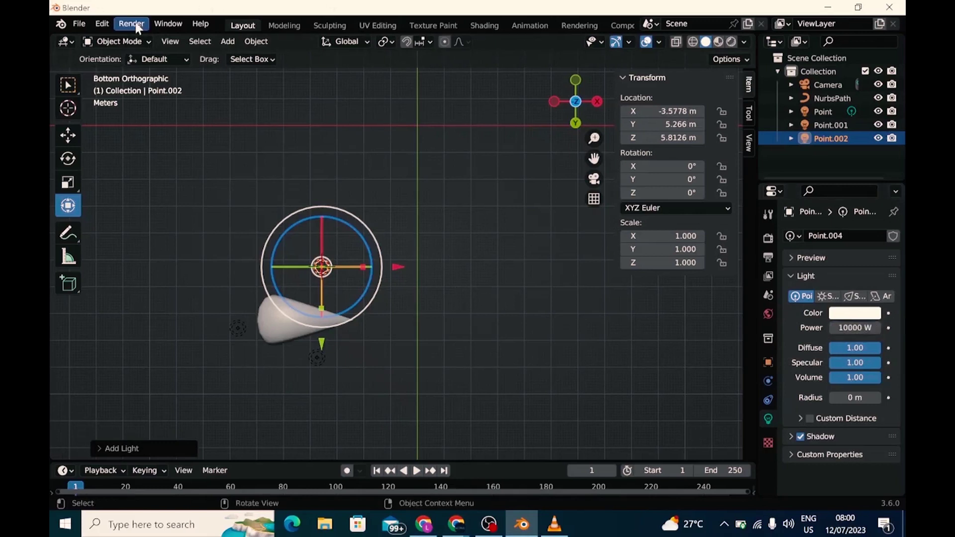
Step: Render the crescent with the additional Point lights as a still image, and close the render window
middle_drag(428, 261, 475, 450)
click(121, 23)
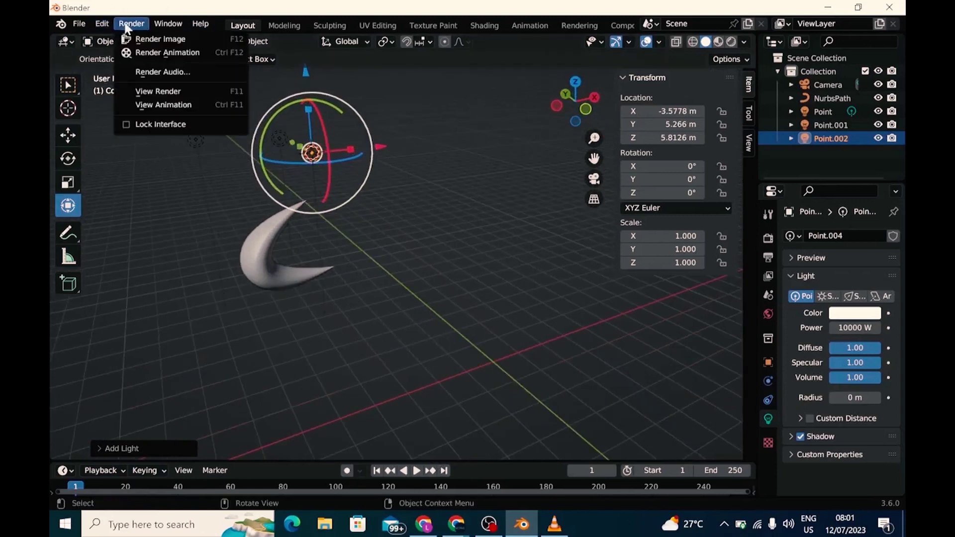
click(148, 37)
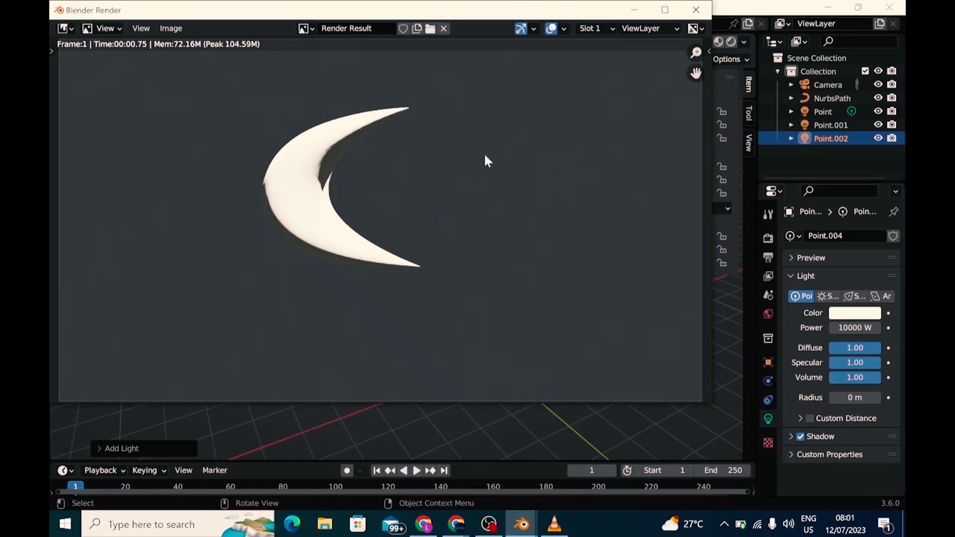
click(695, 12)
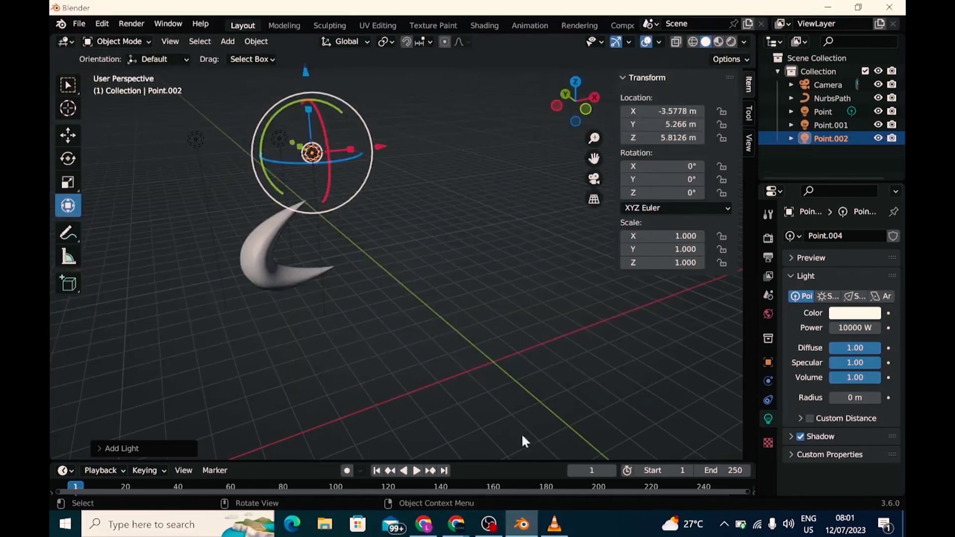
Step: Switch to VLC media player to compare the crescent with the moon in the finished street animation
click(556, 526)
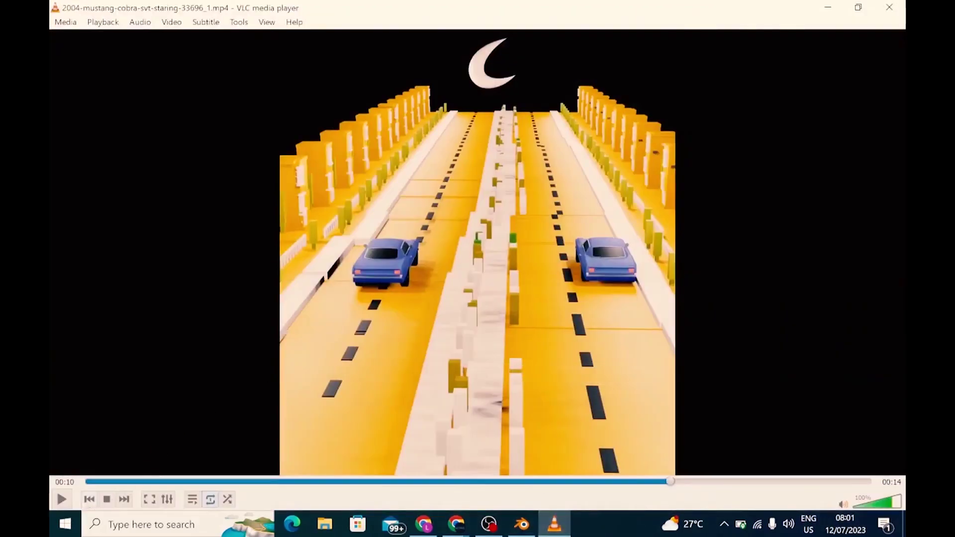
Step: Play through the finished street animation to review the cars and the moon, mute its sound, and pause it near the start
click(62, 500)
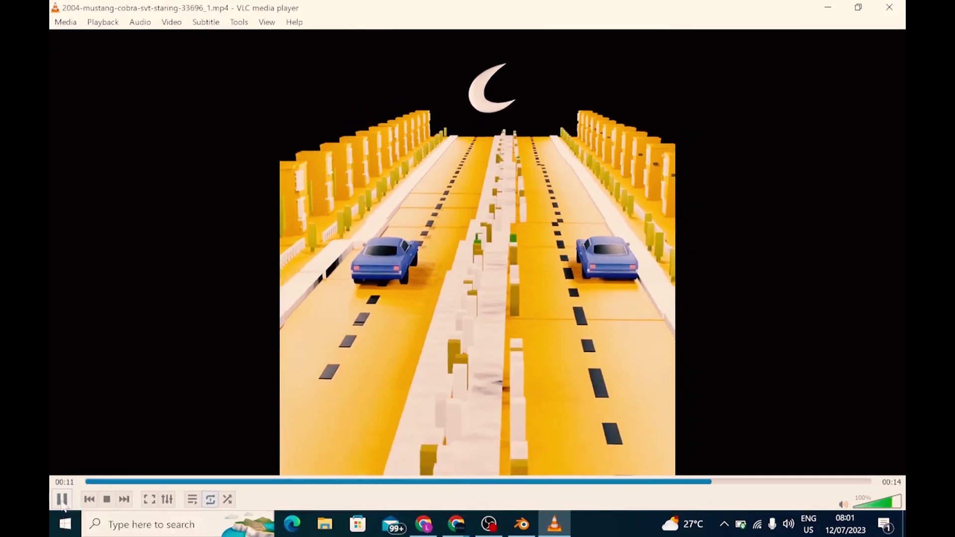
click(62, 500)
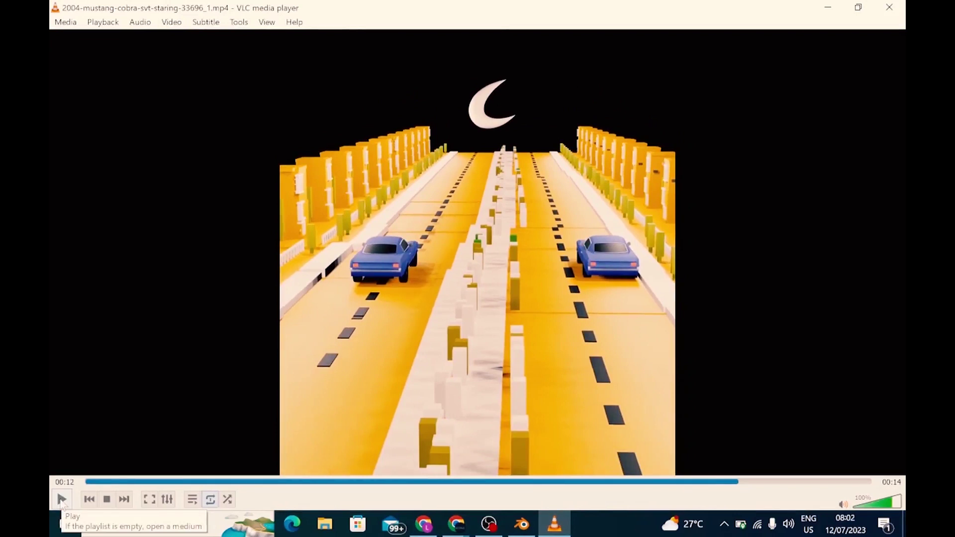
click(62, 500)
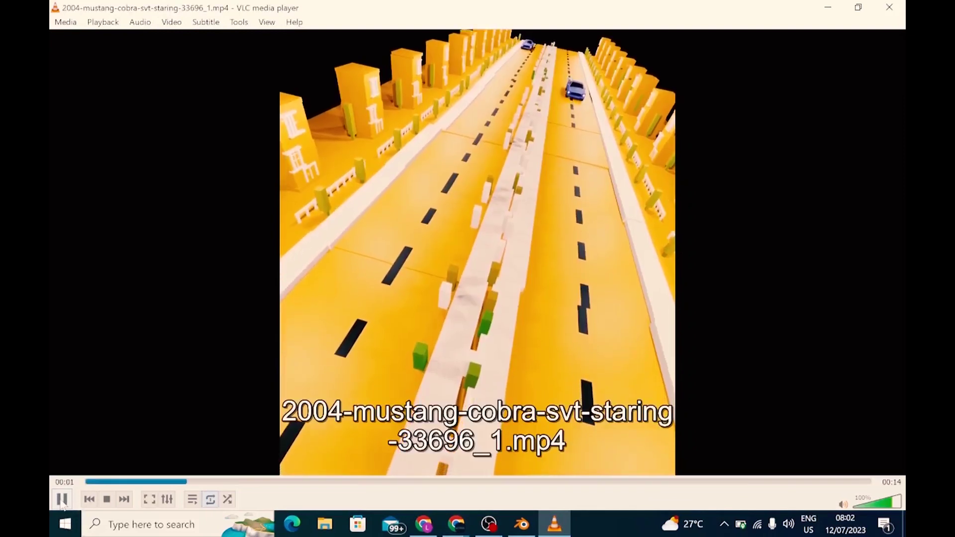
click(842, 504)
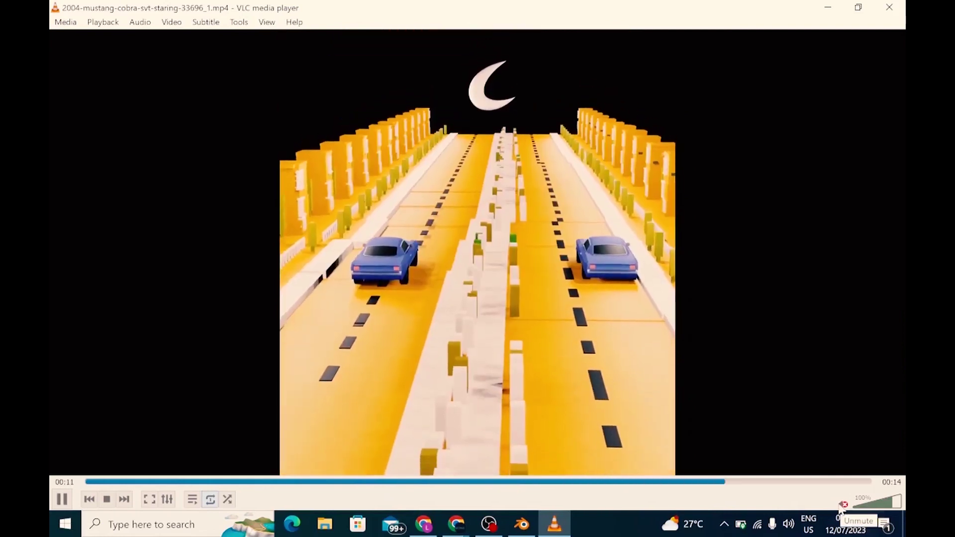
click(841, 505)
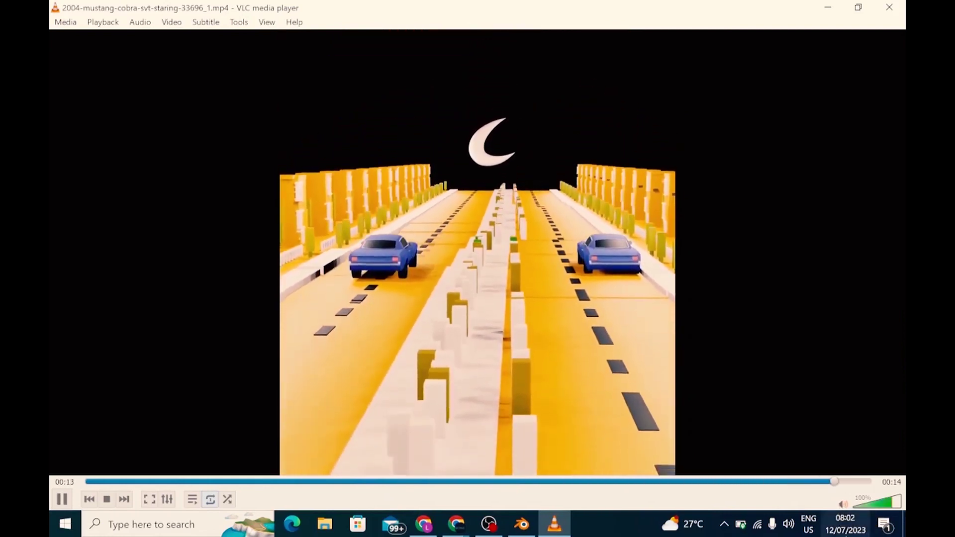
click(843, 505)
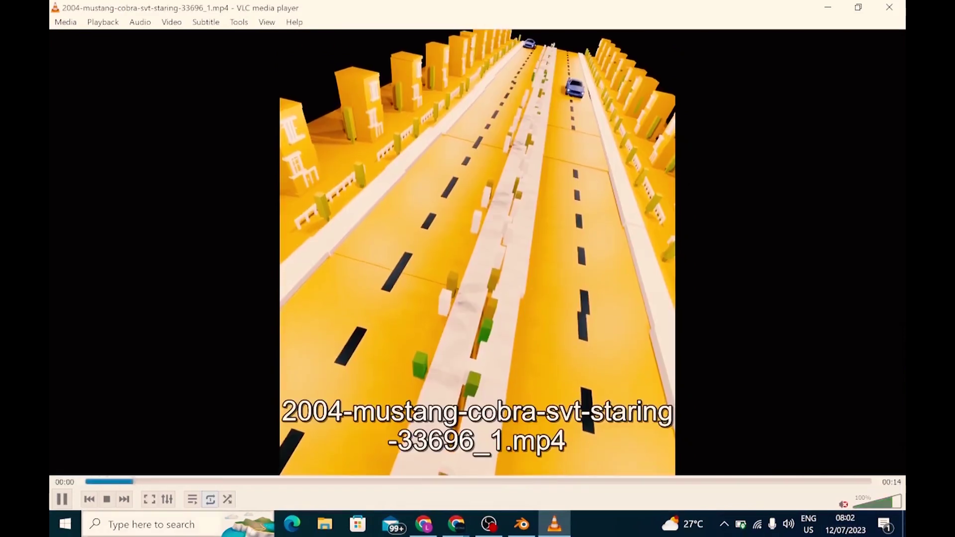
key(space)
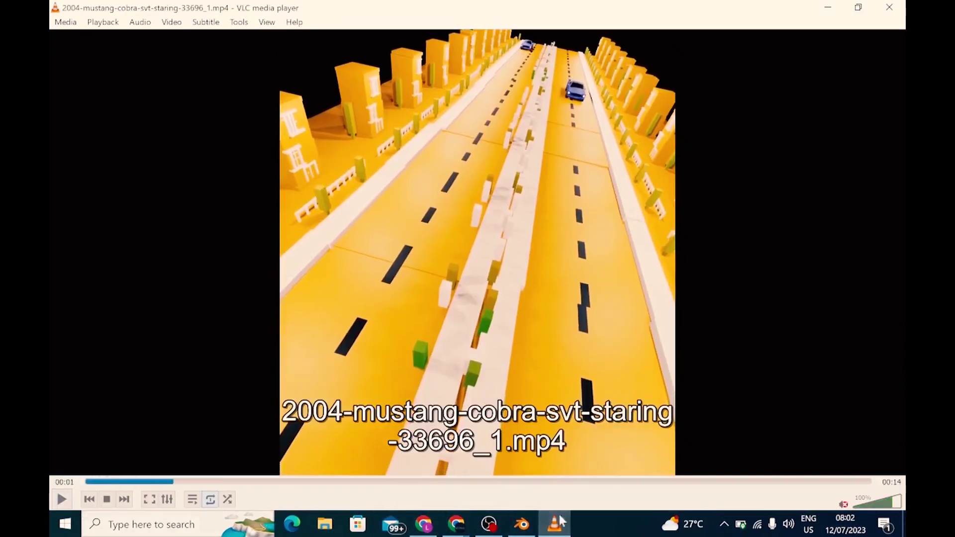
Step: Switch to Blender and select the crescent with the Select Box tool active, viewing it from near ground level
click(523, 526)
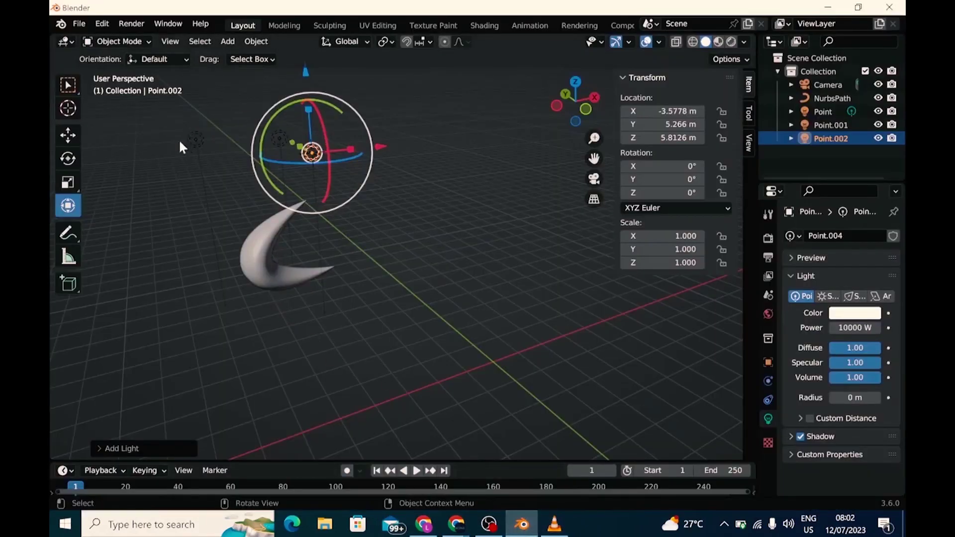
click(424, 197)
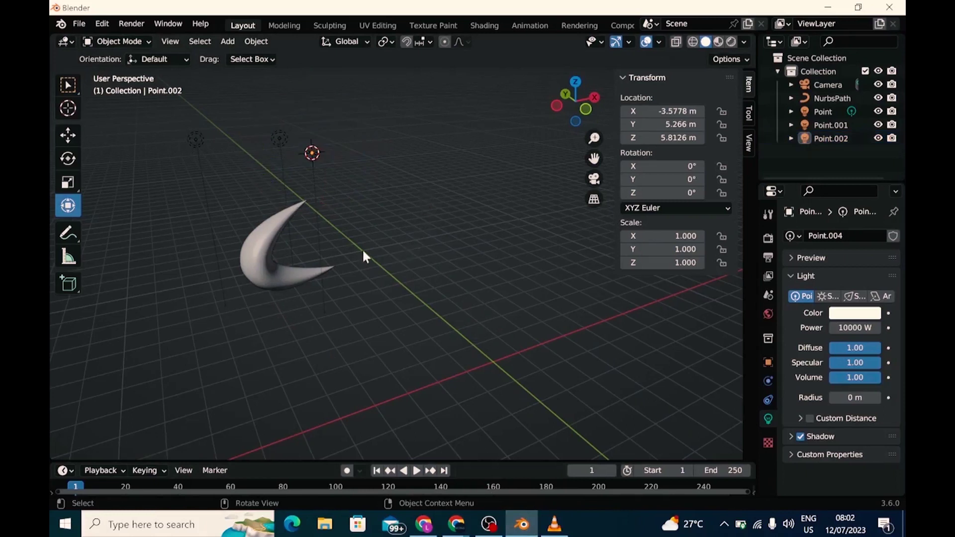
click(271, 249)
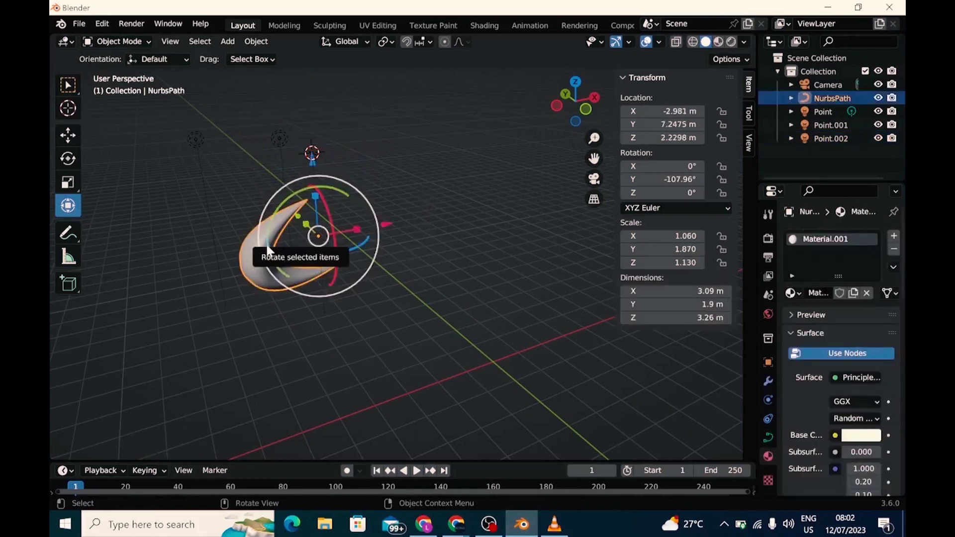
click(73, 91)
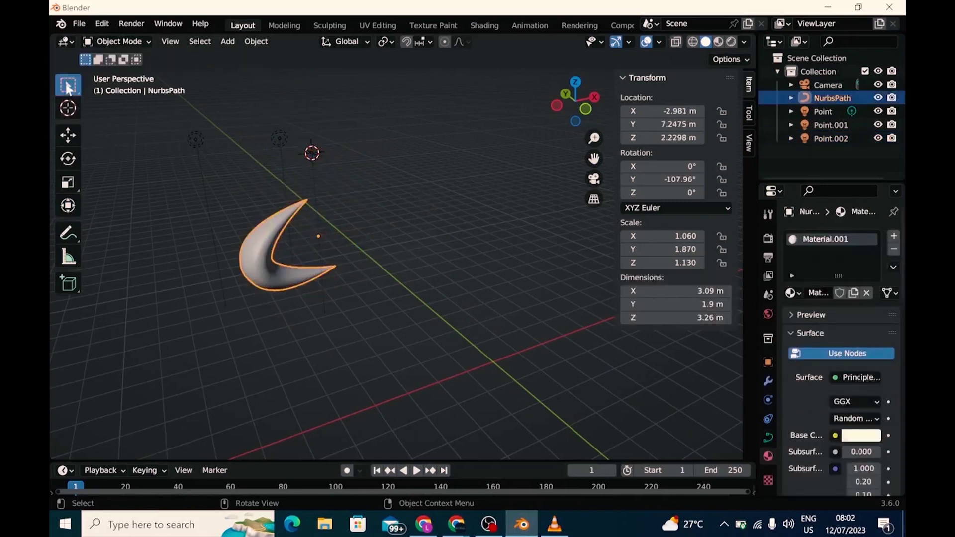
middle_drag(343, 253, 324, 218)
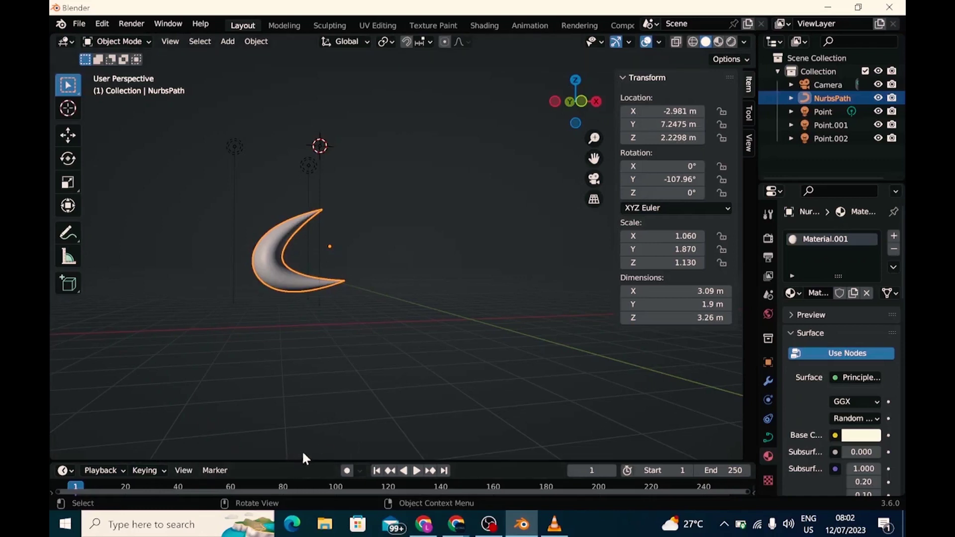
Step: Enlarge the timeline area and insert a Location keyframe for the crescent at frame 1
drag(276, 461, 309, 351)
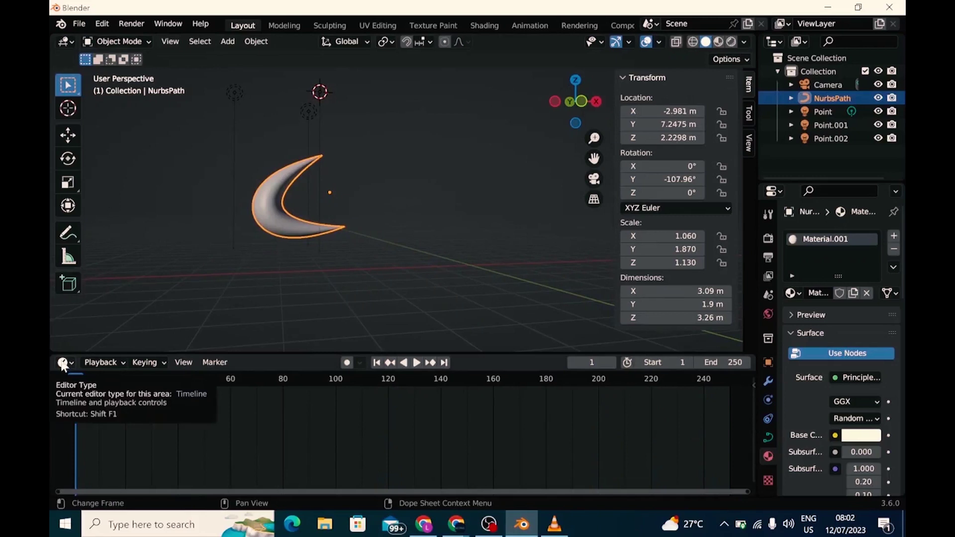
click(64, 363)
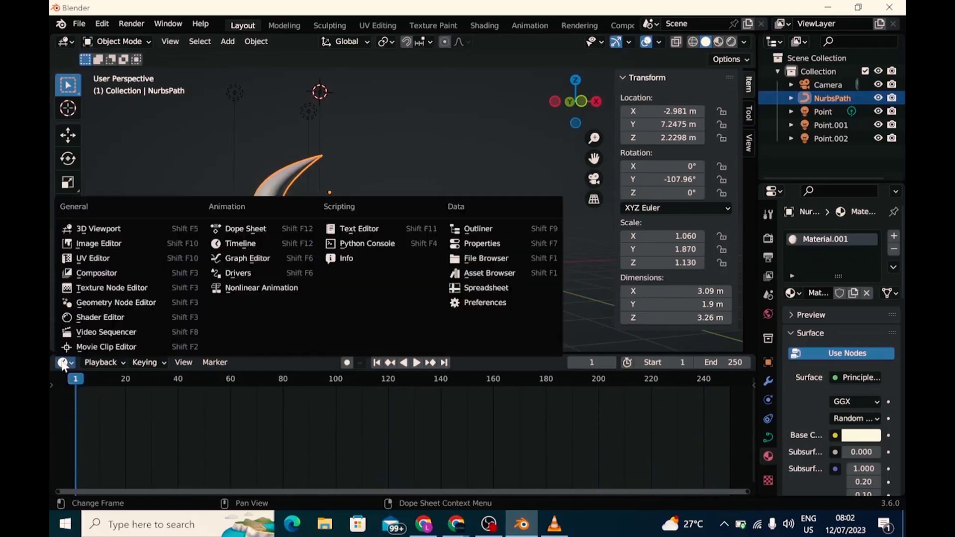
click(62, 361)
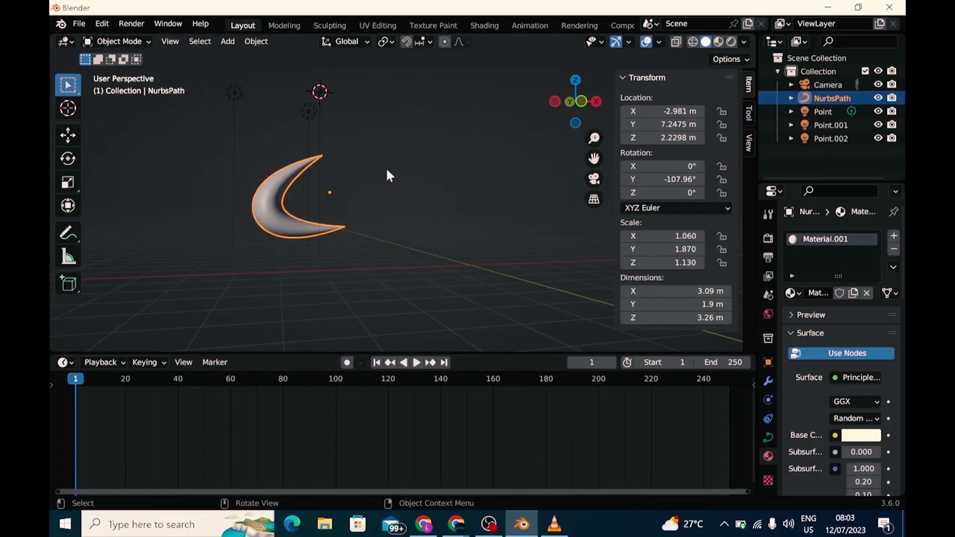
key(i)
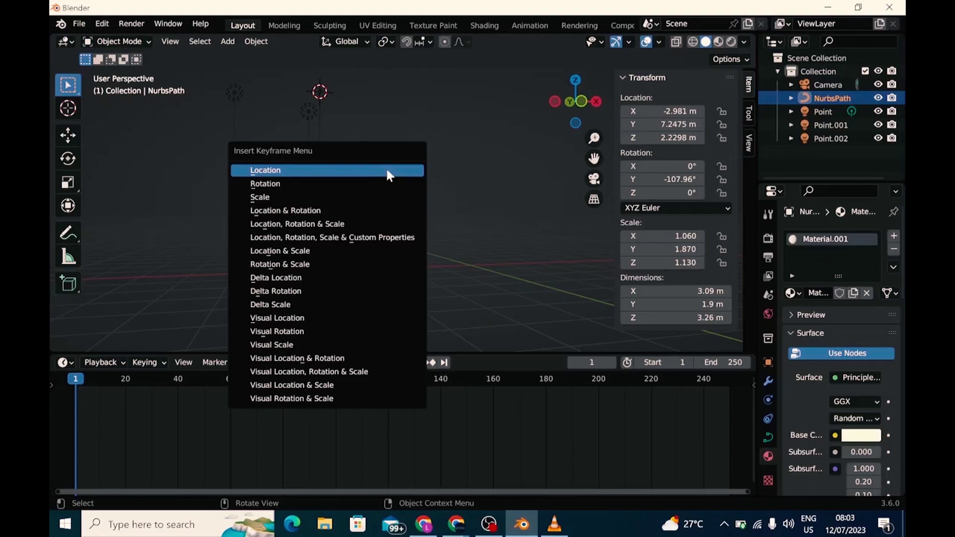
click(388, 175)
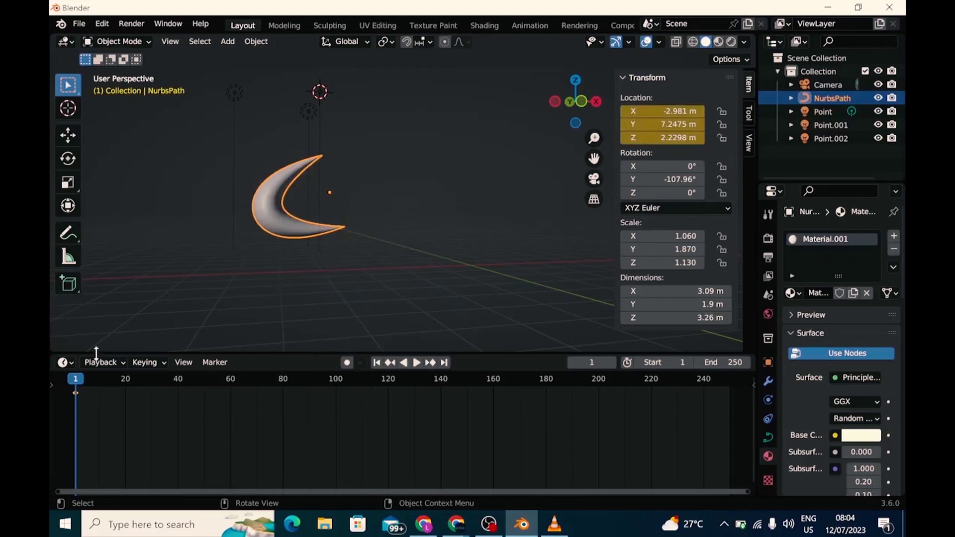
Step: At frame 100, move the crescent along the X axis to about 6.66 m and insert a Location keyframe
key(space)
drag(87, 386, 336, 458)
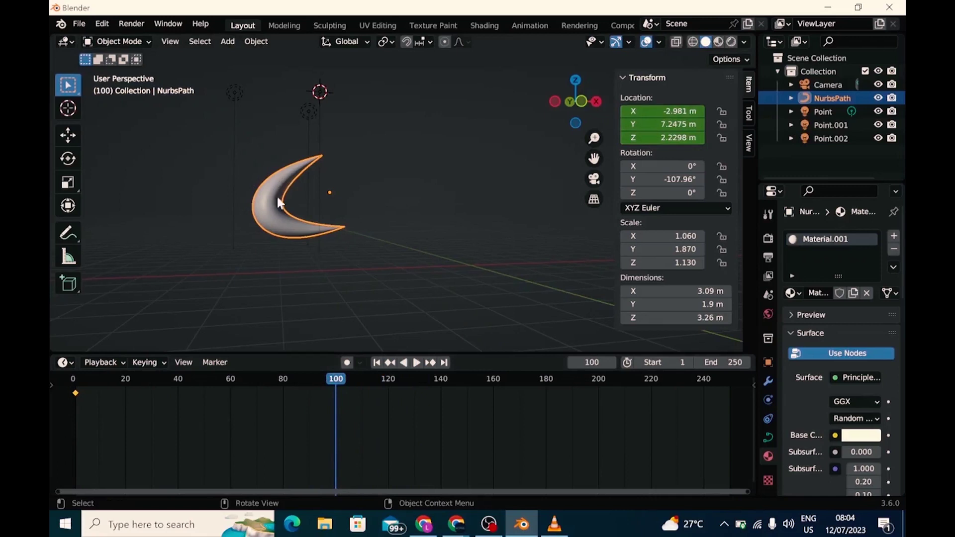
click(68, 135)
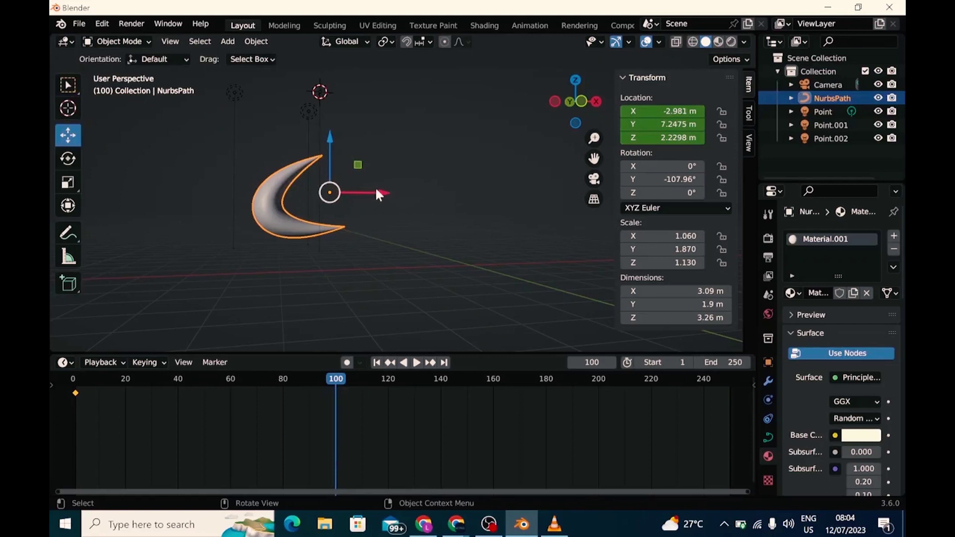
drag(376, 194, 584, 212)
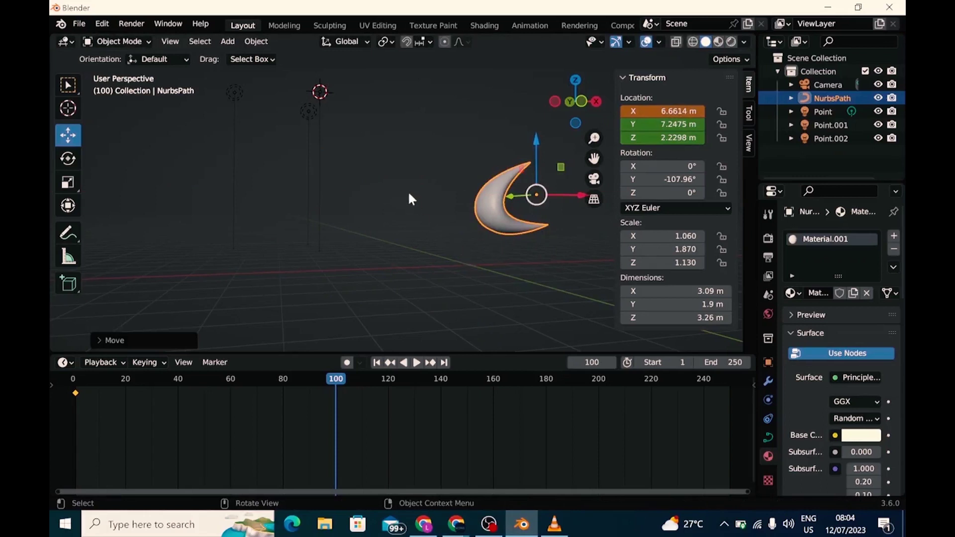
key(i)
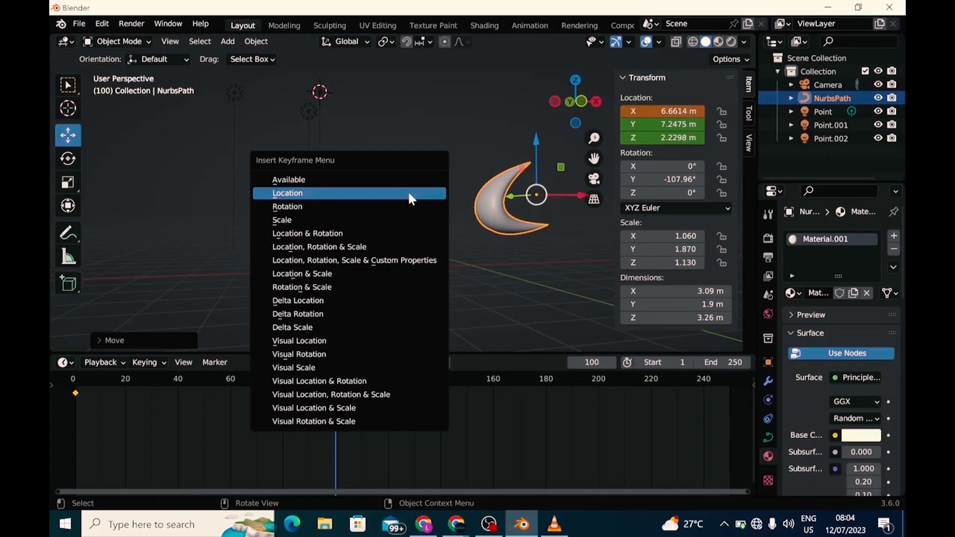
click(410, 198)
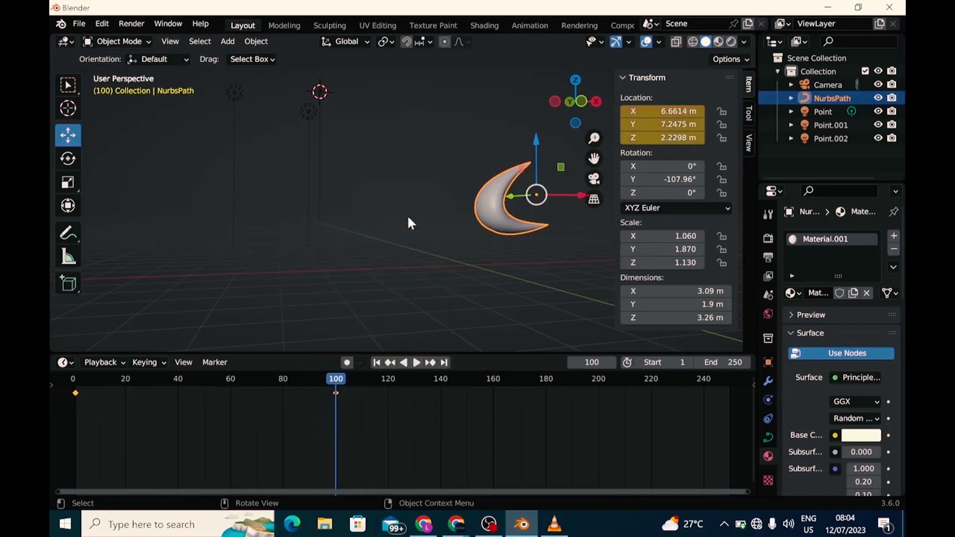
Step: Play the crescent's animation from the first frame and stop it once the movement has finished
click(372, 364)
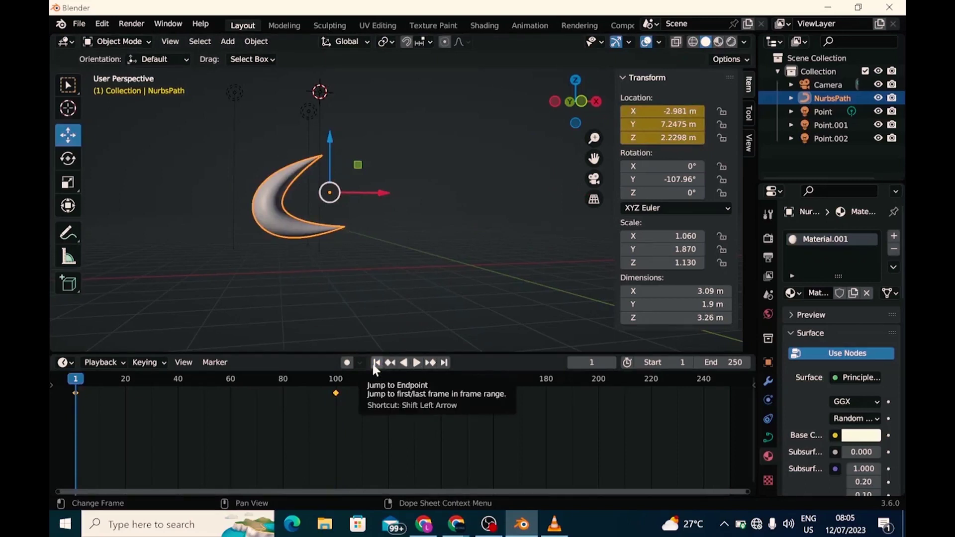
click(416, 363)
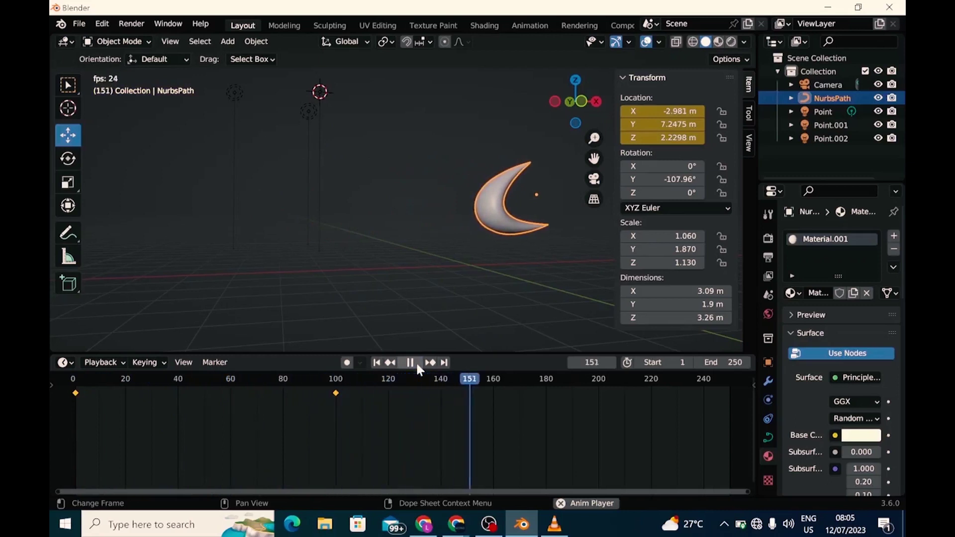
click(416, 364)
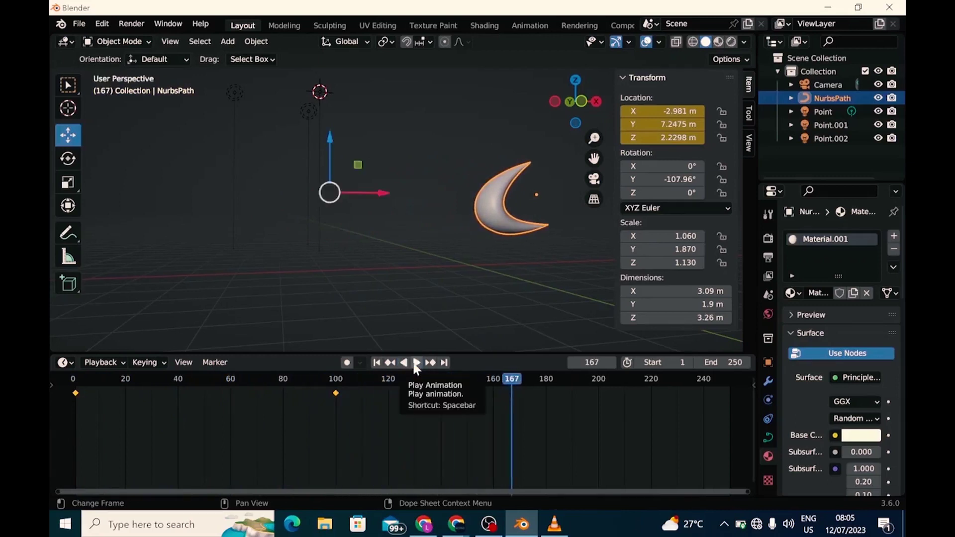
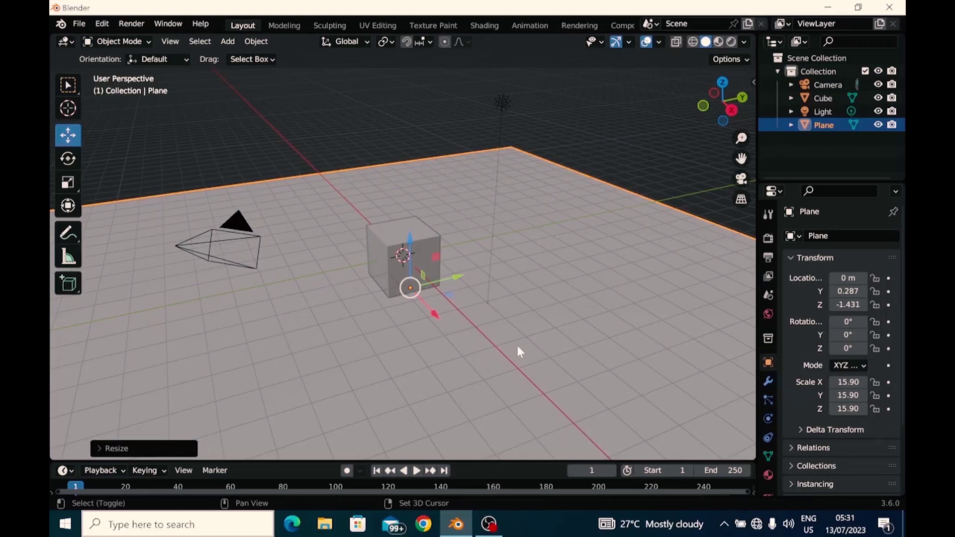
Step: Add a second camera to the scene containing the cube and the large plane
key(shift+a)
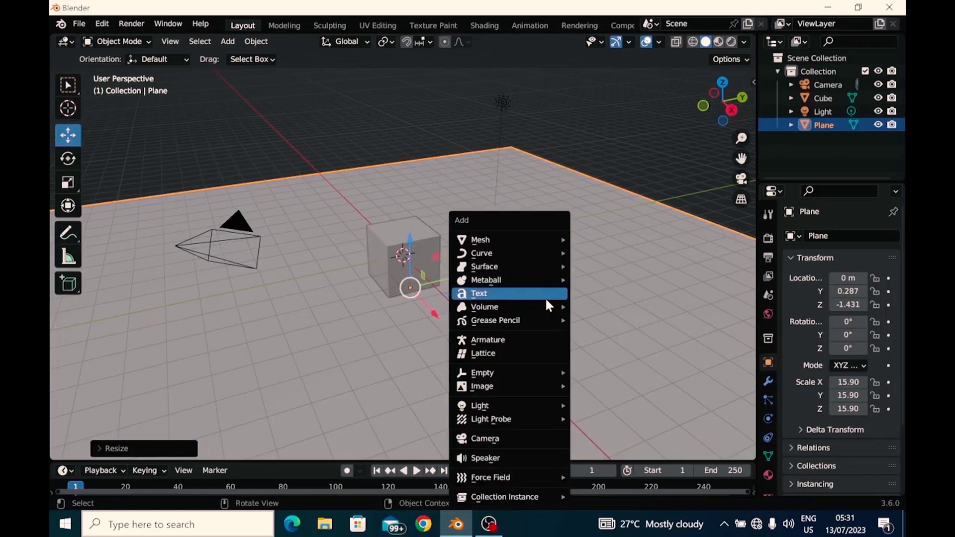
mouse_move(551, 235)
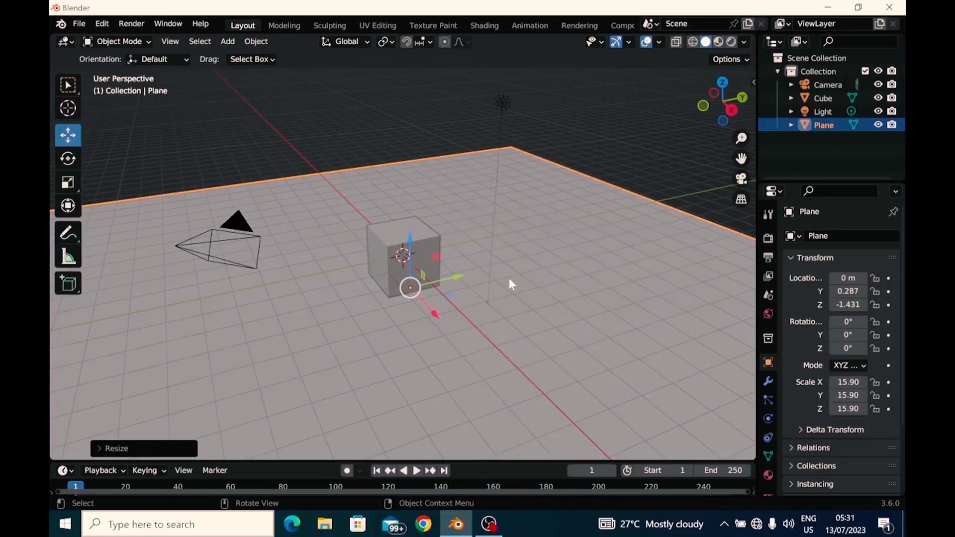
key(shift+a)
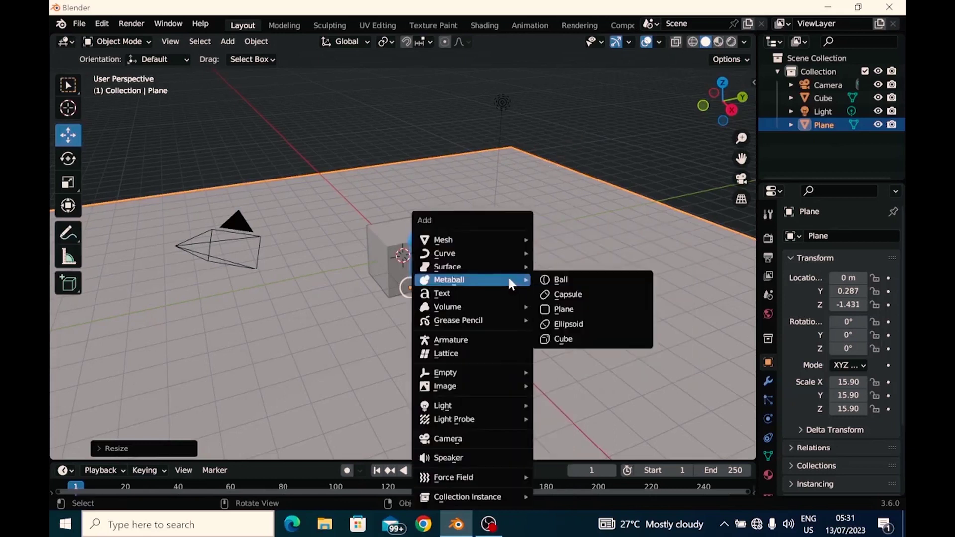
click(489, 439)
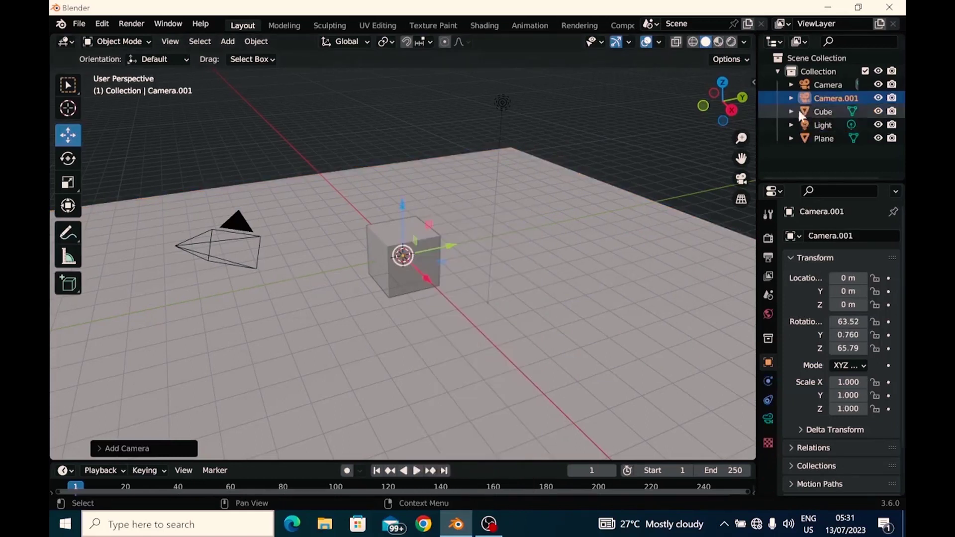
Step: Delete the newly added second camera from the scene
scroll(608, 234, up, 3)
scroll(608, 234, down, 8)
scroll(608, 237, up, 2)
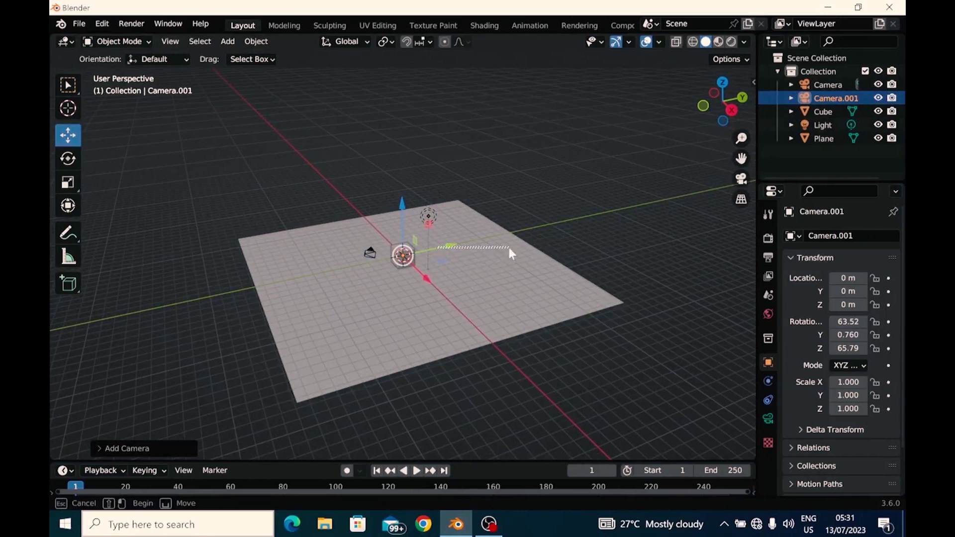
click(453, 255)
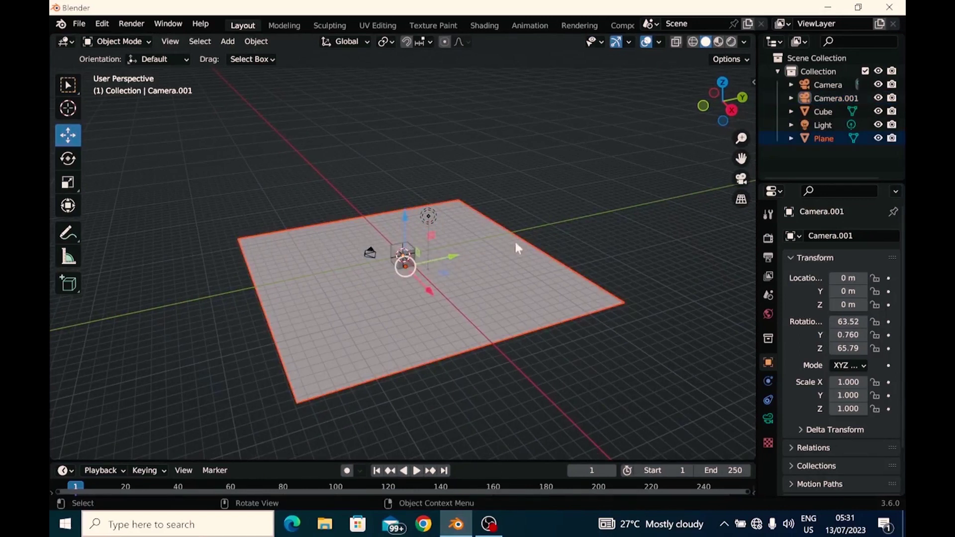
click(823, 97)
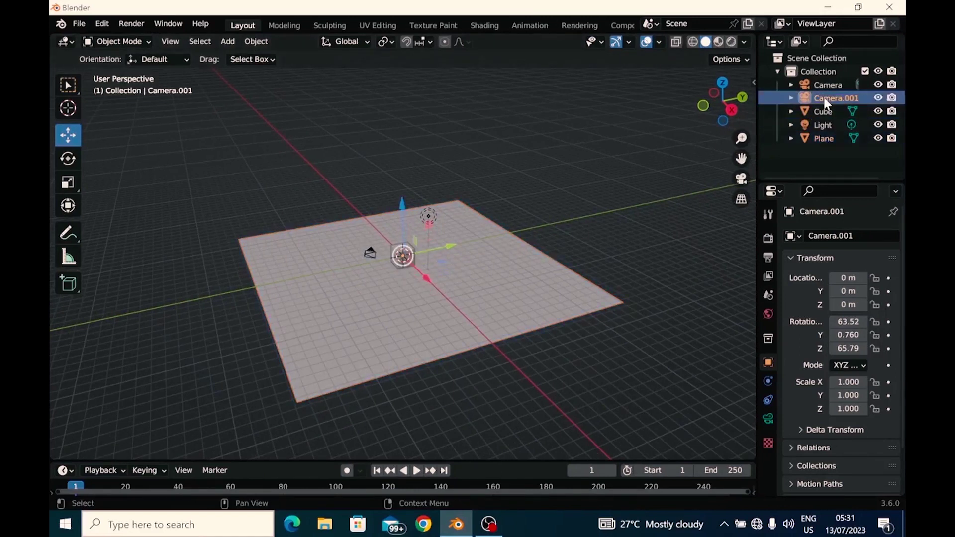
right_click(823, 99)
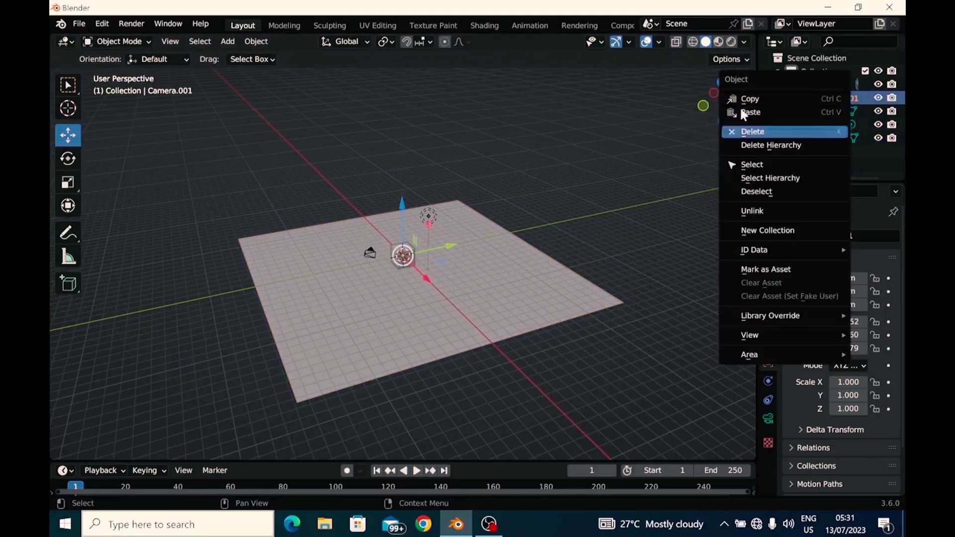
right_click(824, 100)
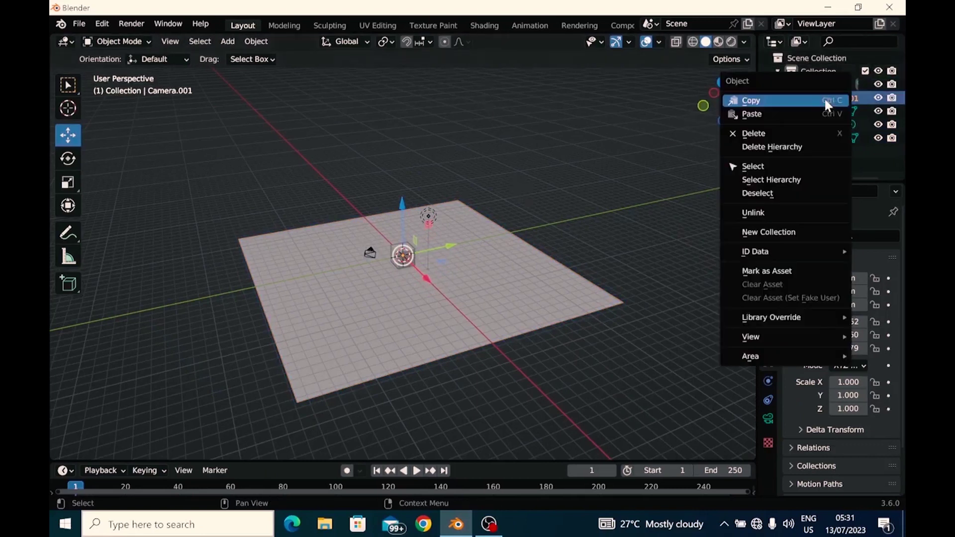
click(761, 134)
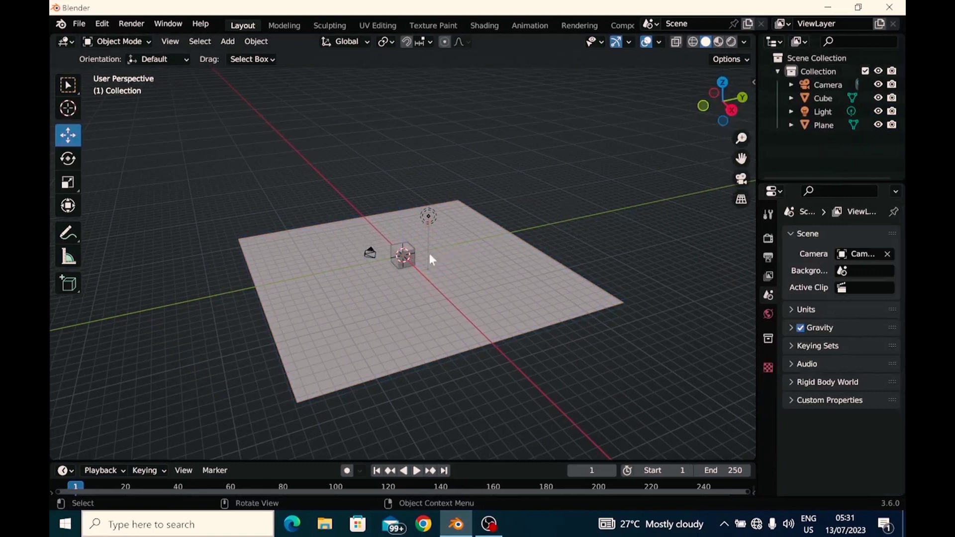
Step: Duplicate the original camera and place the copy about 2.25 m away, shifted about 1.27 m in X, 0.82 m in Y and -1.67 m in Z
click(371, 253)
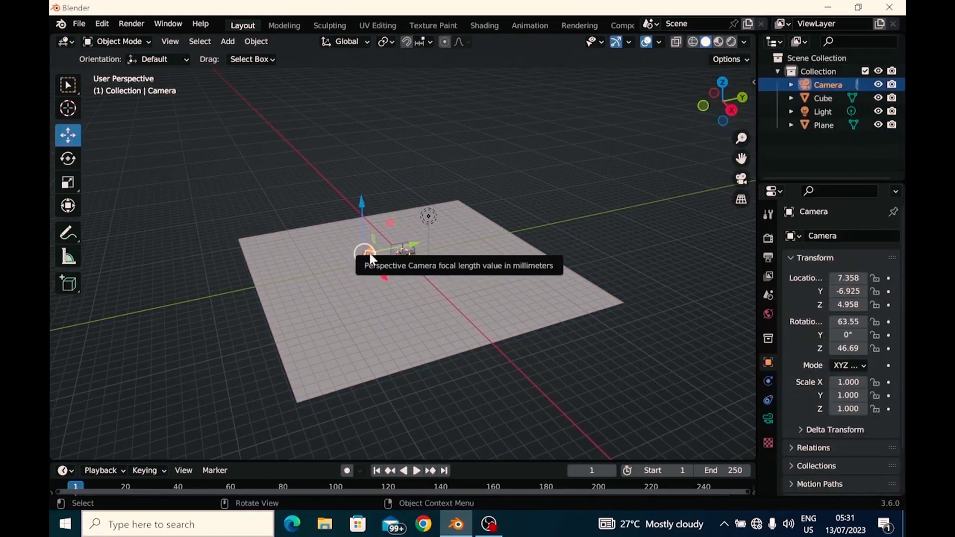
key(shift)
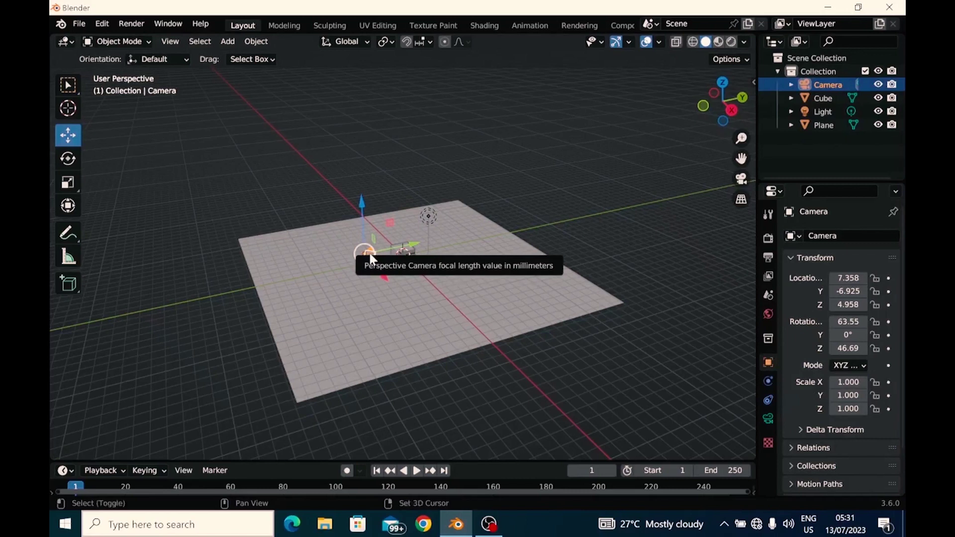
key(shift+d)
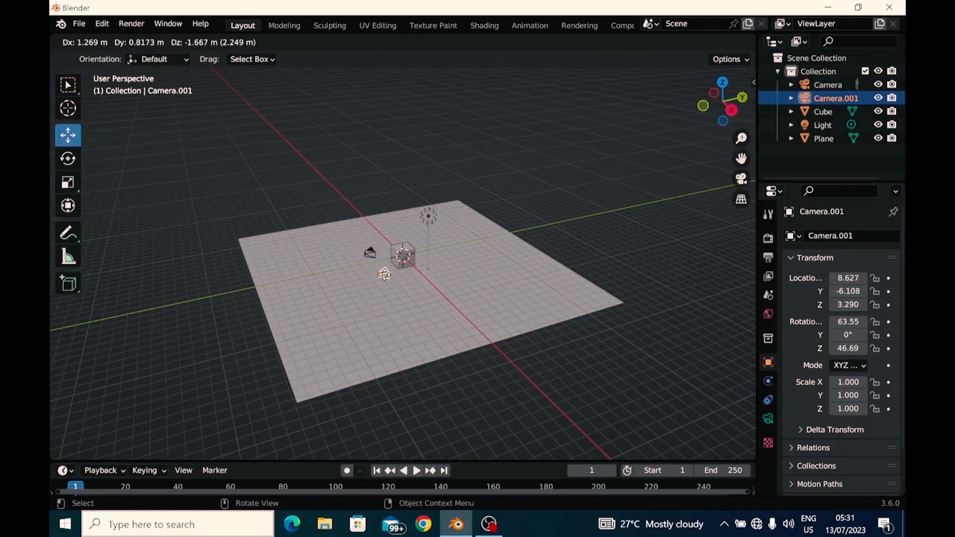
click(384, 274)
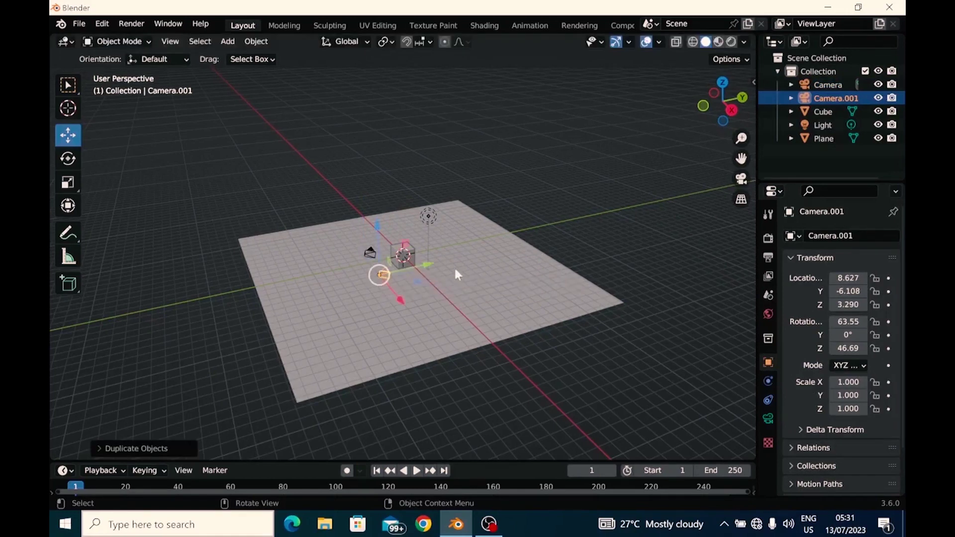
Step: Select the duplicated camera and the original one in turn, checking the camera view with each selected
middle_drag(482, 274, 486, 245)
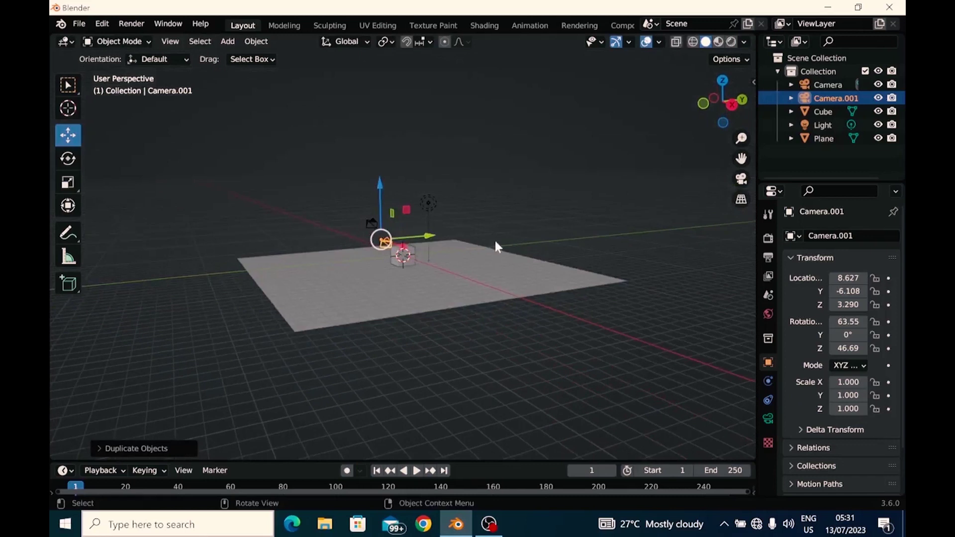
click(535, 193)
middle_drag(559, 178, 609, 230)
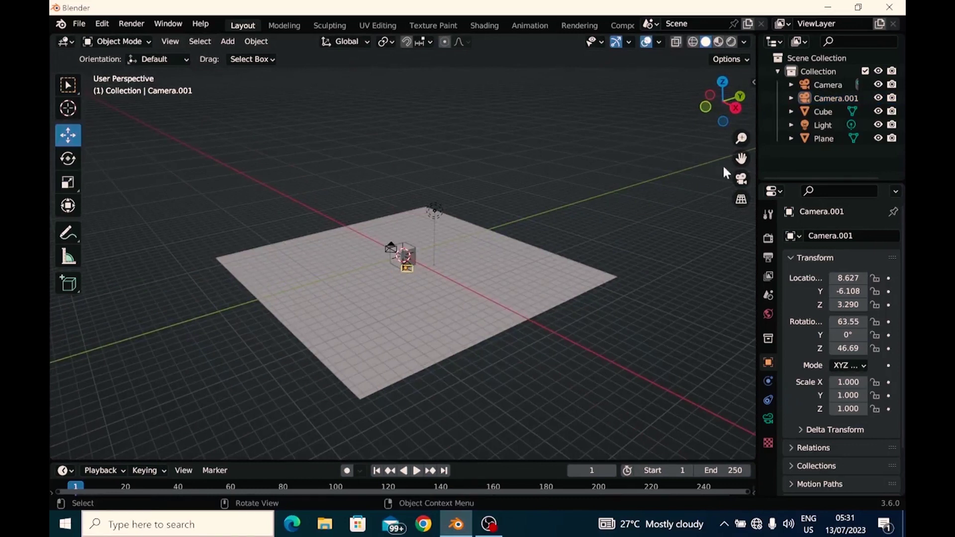
click(406, 271)
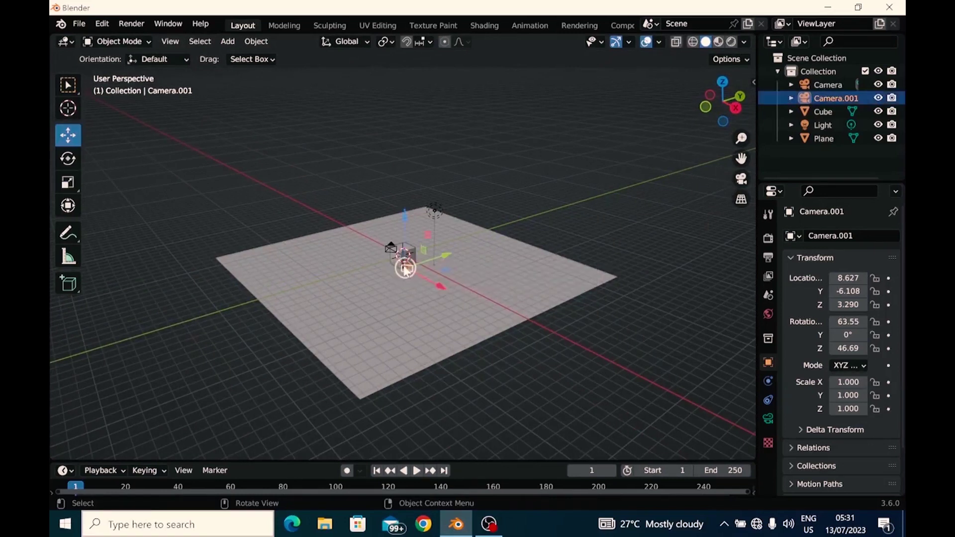
click(741, 180)
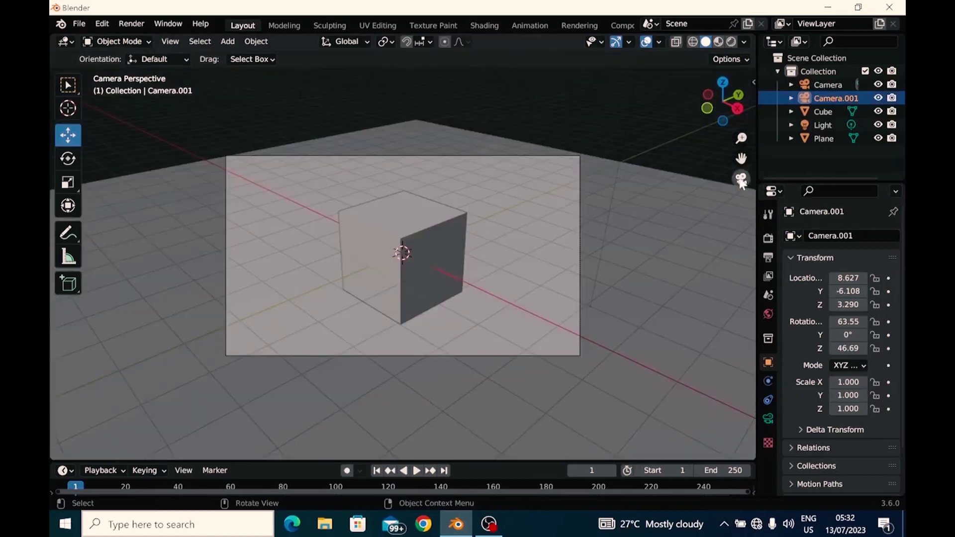
click(740, 180)
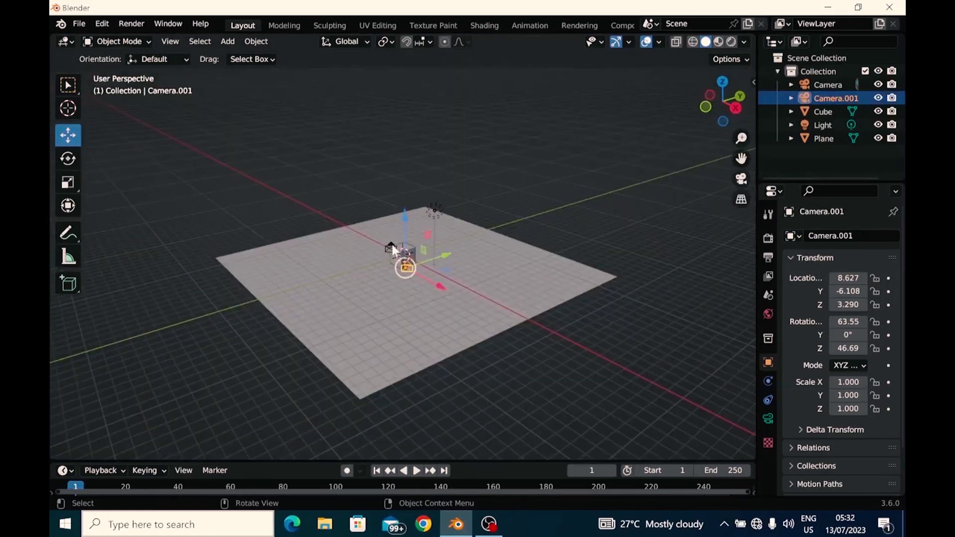
click(392, 249)
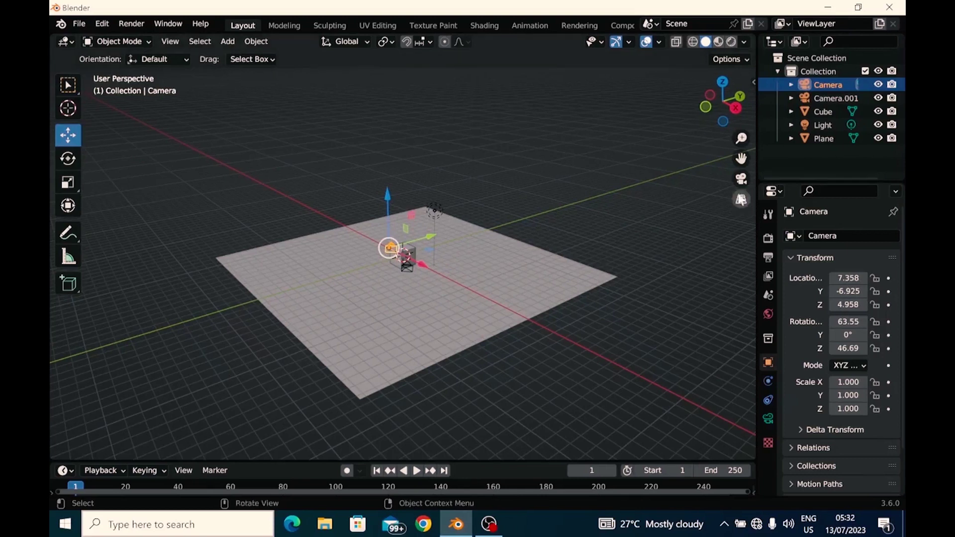
click(740, 179)
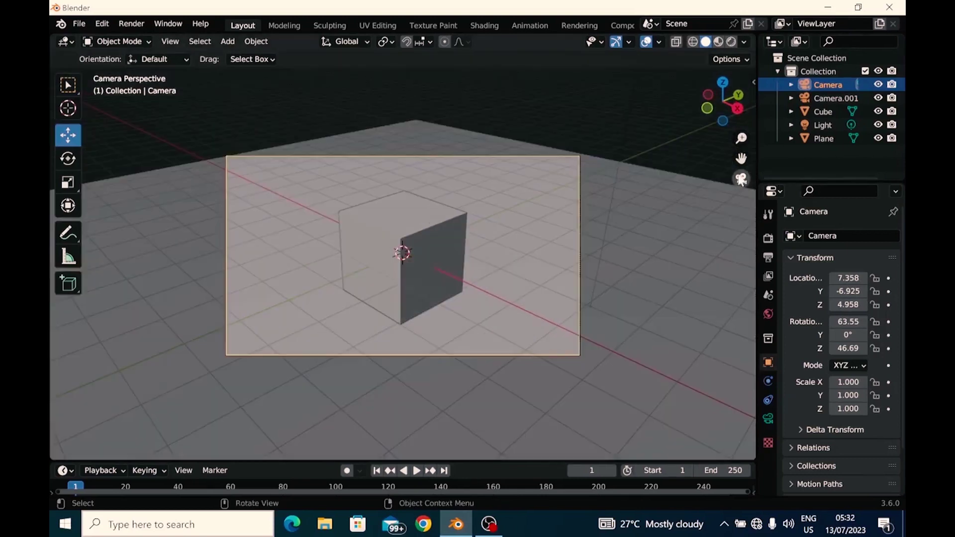
click(740, 180)
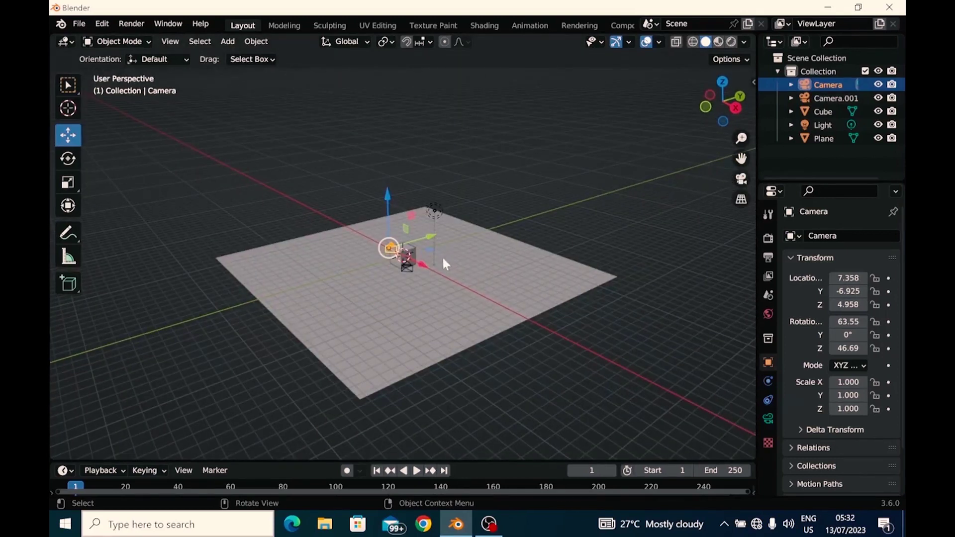
Step: Add a Track To constraint to the duplicated camera with the cube as its target
click(407, 264)
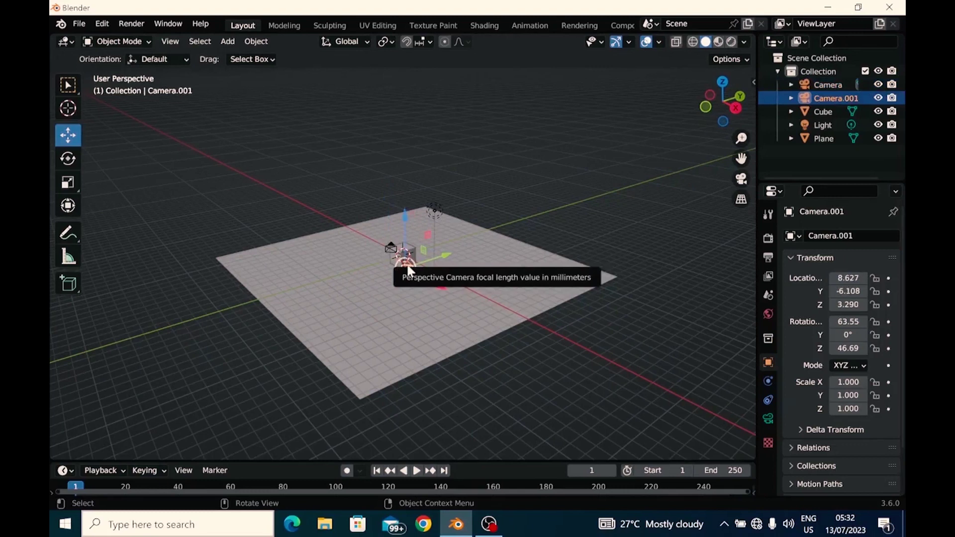
click(767, 400)
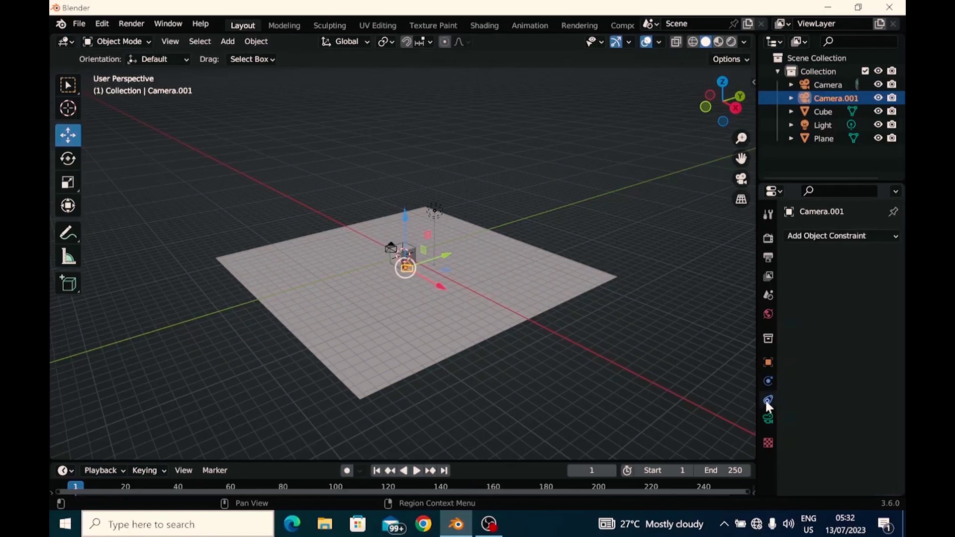
click(850, 237)
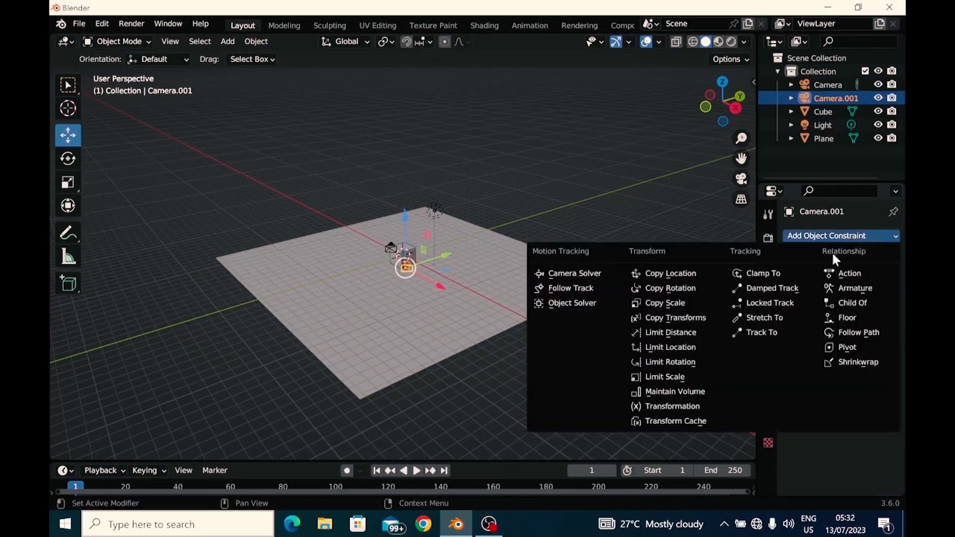
click(767, 334)
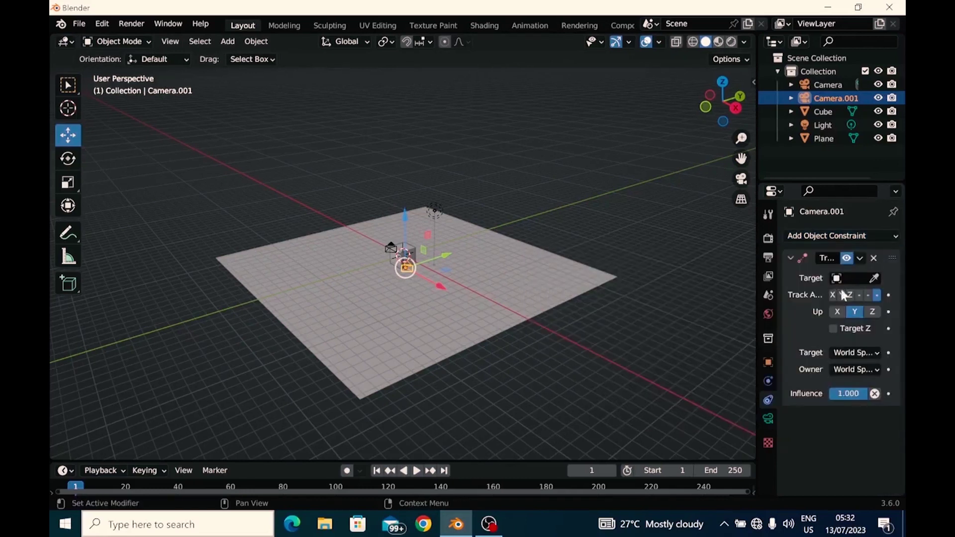
click(874, 279)
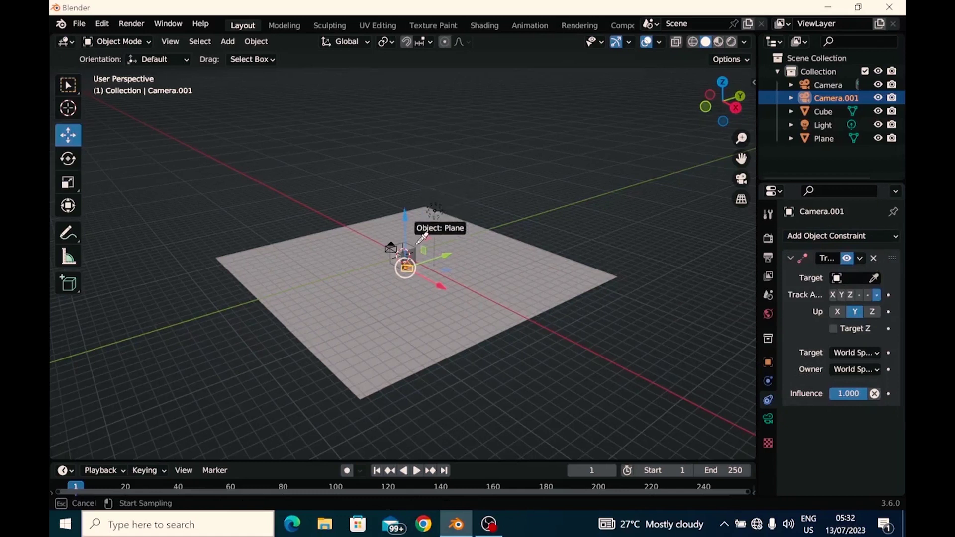
click(413, 243)
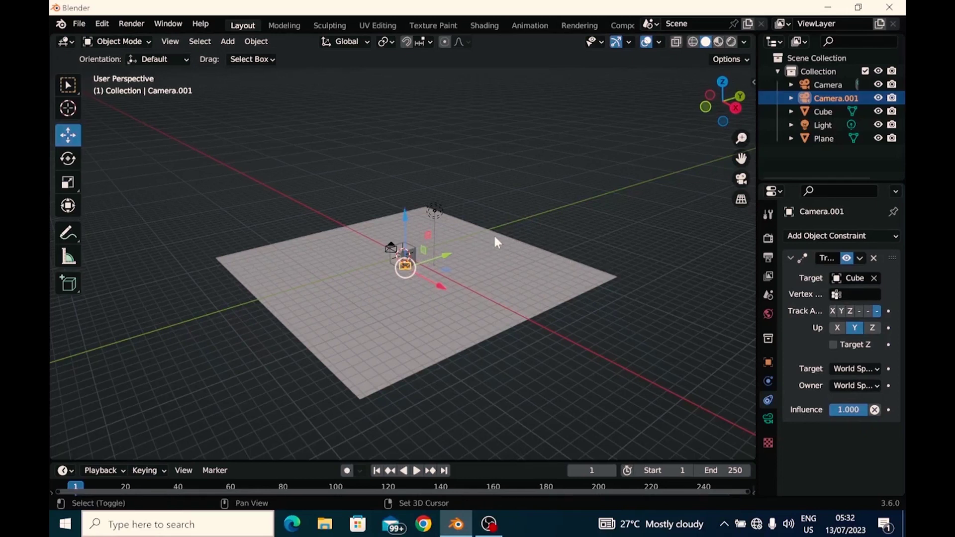
key(shift+a)
mouse_move(494, 239)
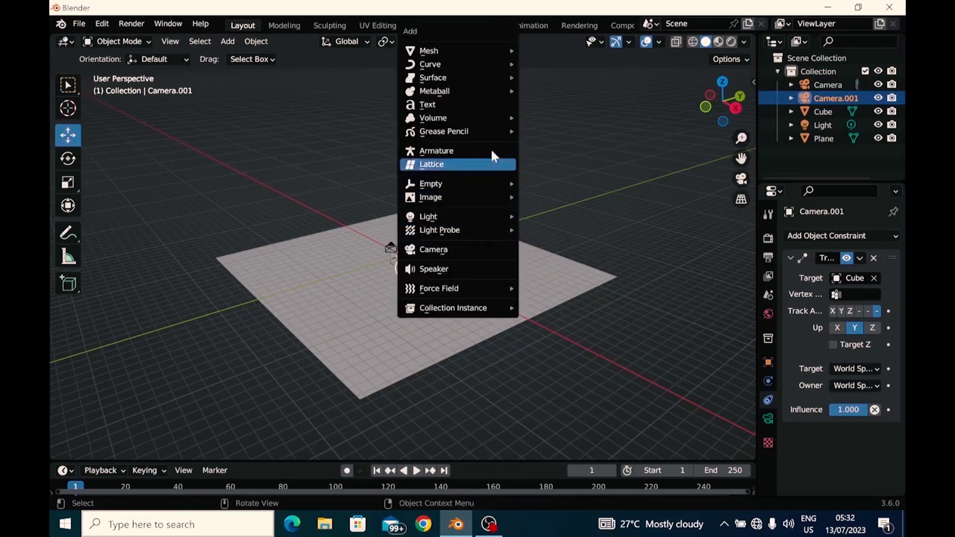
mouse_move(487, 59)
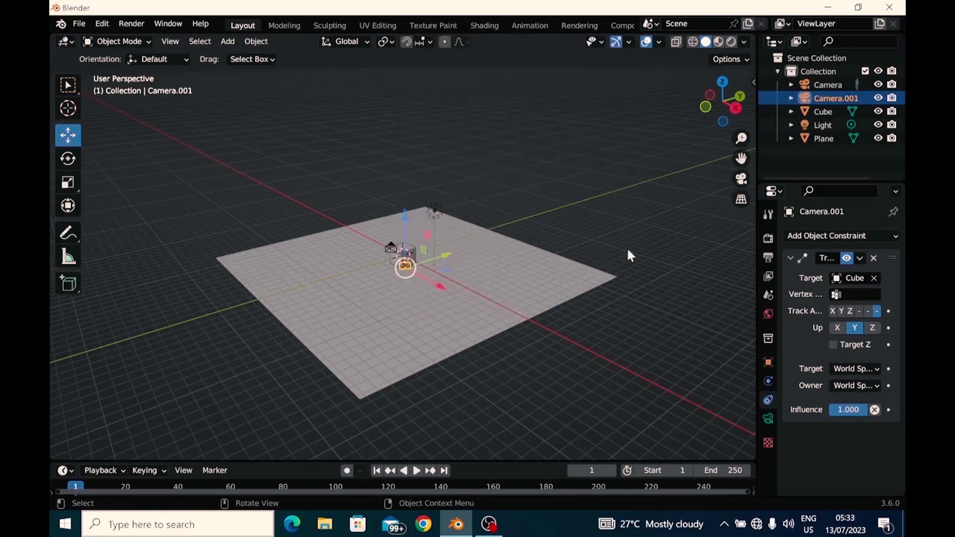
Step: Duplicate the cube, place the copy near the plane's edge towards positive Y, and clear the selection
click(410, 248)
key(shift)
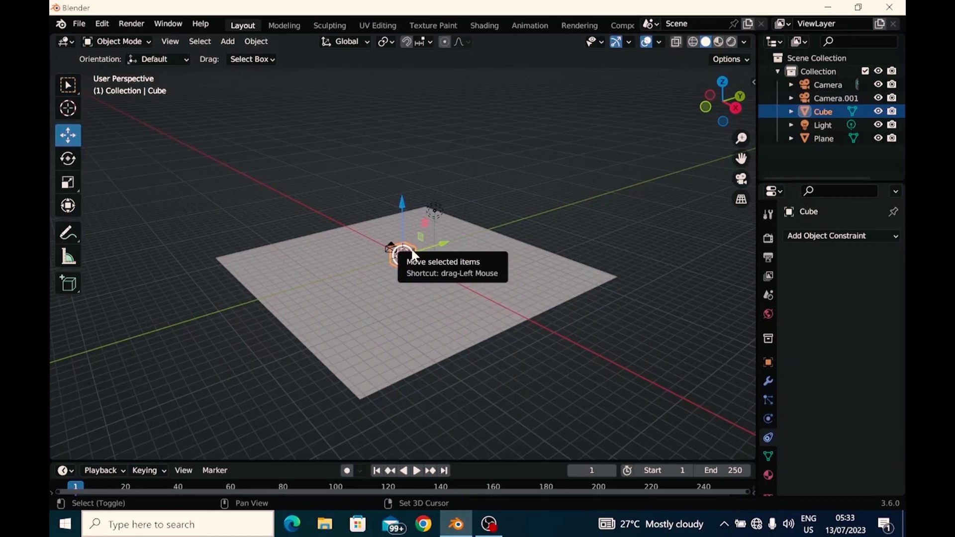
key(shift+d)
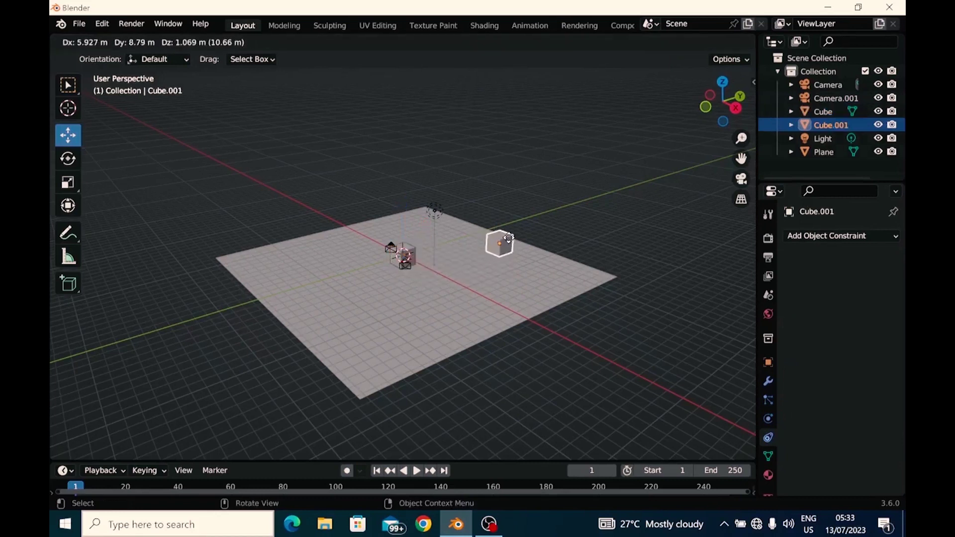
click(497, 229)
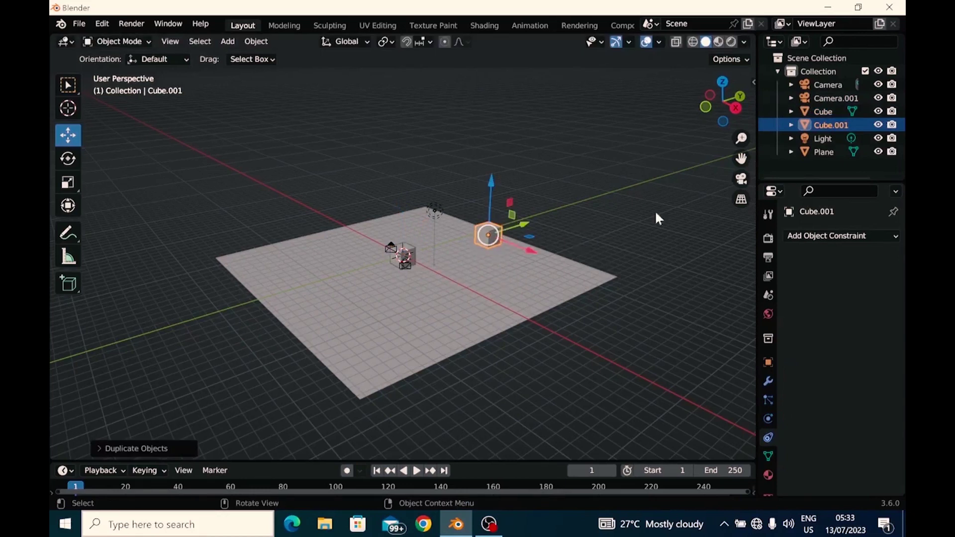
click(636, 225)
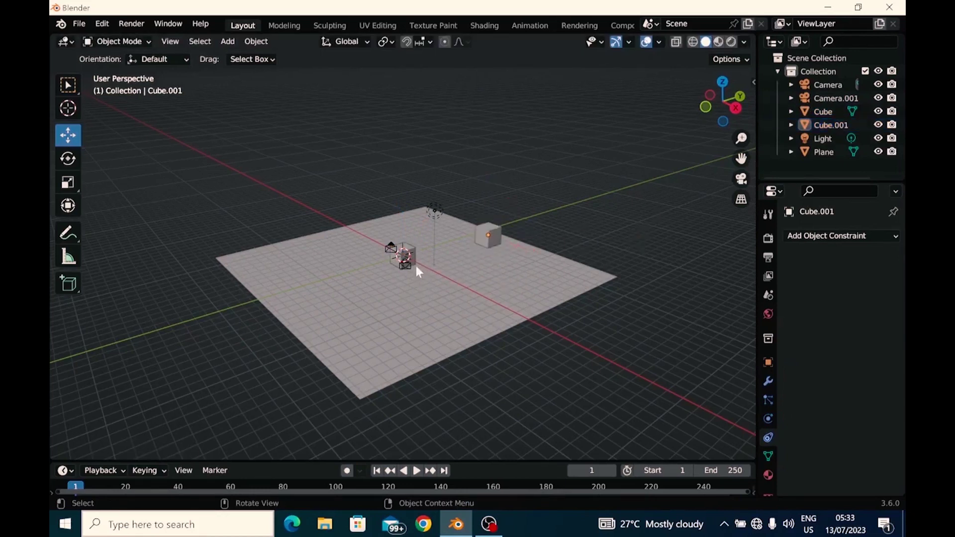
Step: Select the original camera and check how its view frames the two cubes
middle_drag(685, 215, 603, 222)
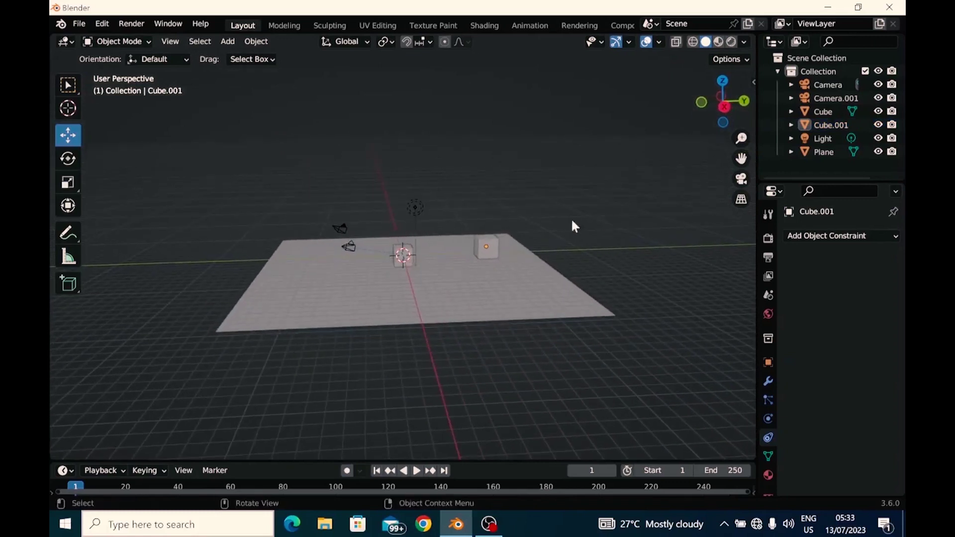
click(344, 228)
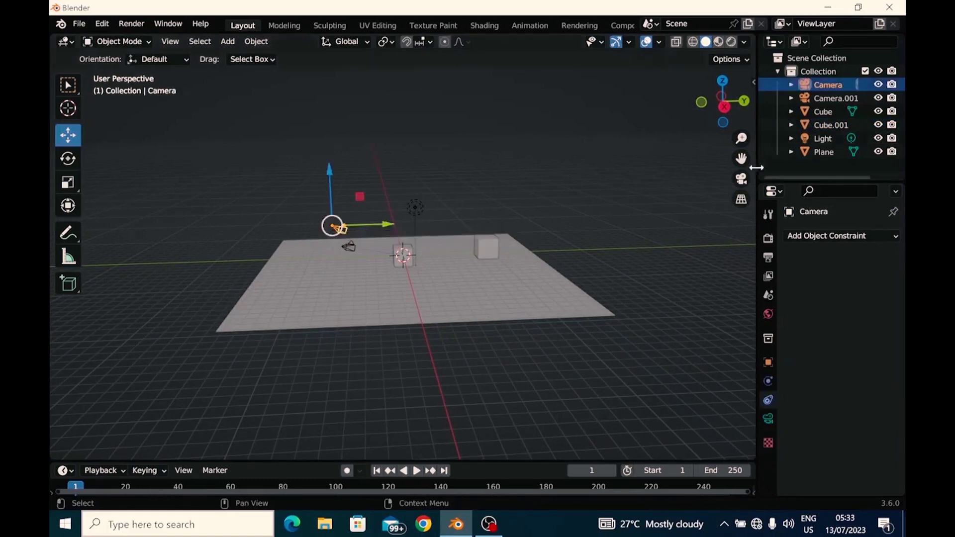
click(741, 179)
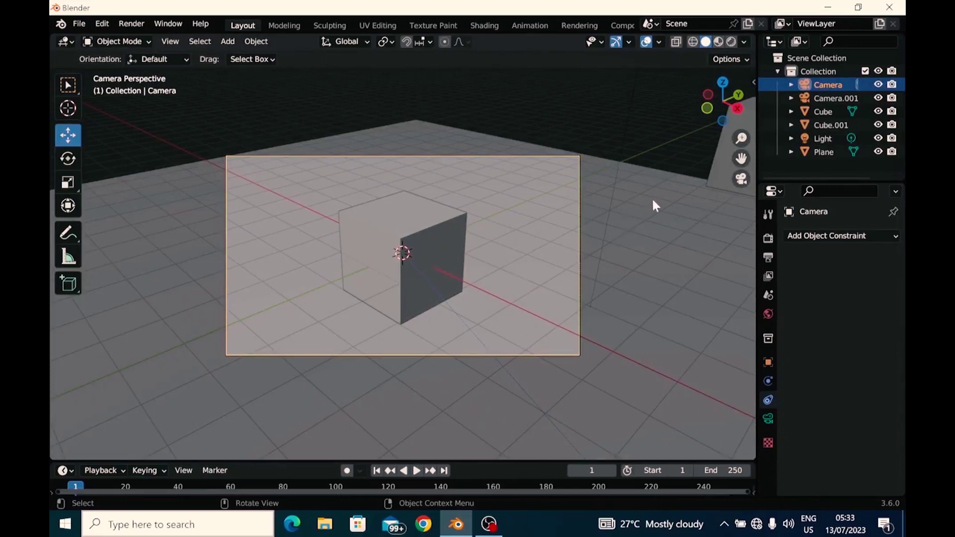
click(741, 179)
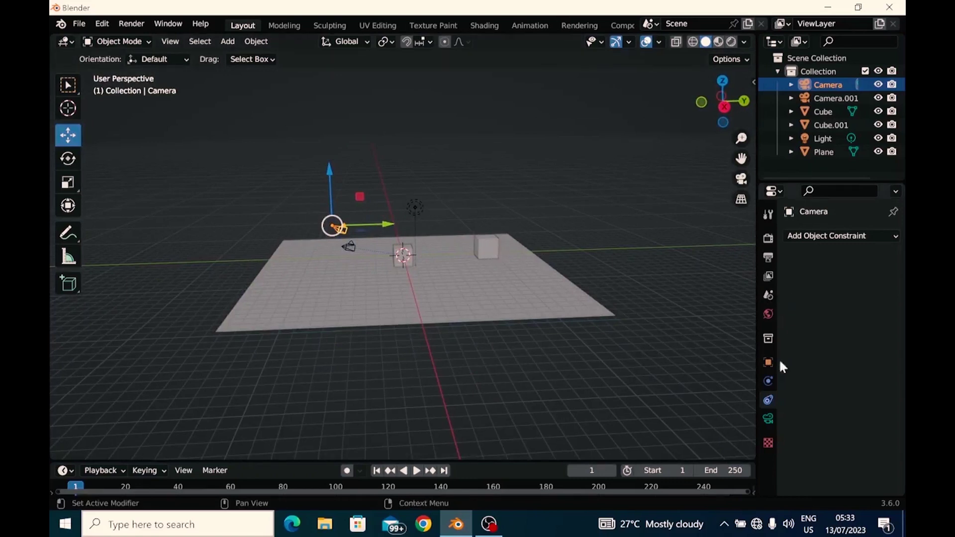
Step: Add a Track To constraint to the original camera targeting the second cube near the plane's edge, and check the camera view
click(839, 239)
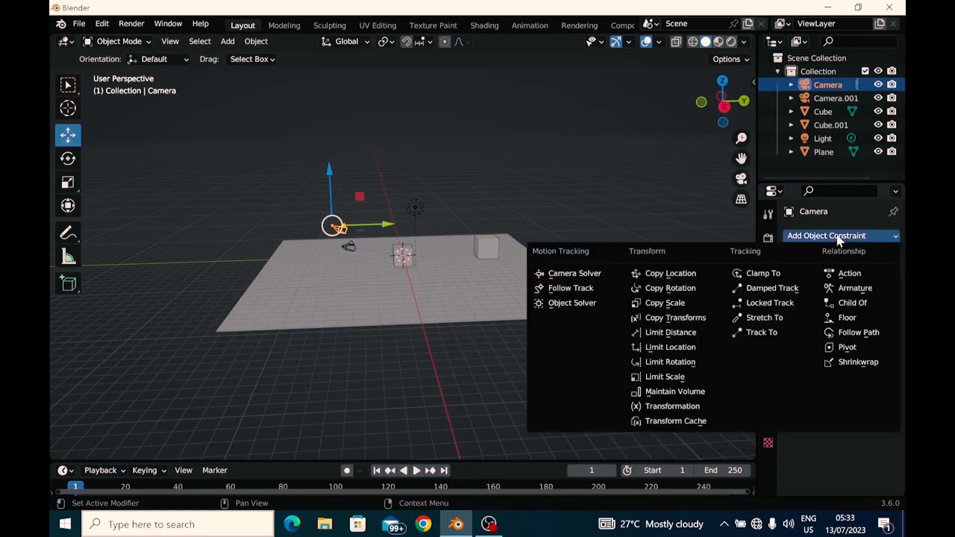
click(747, 334)
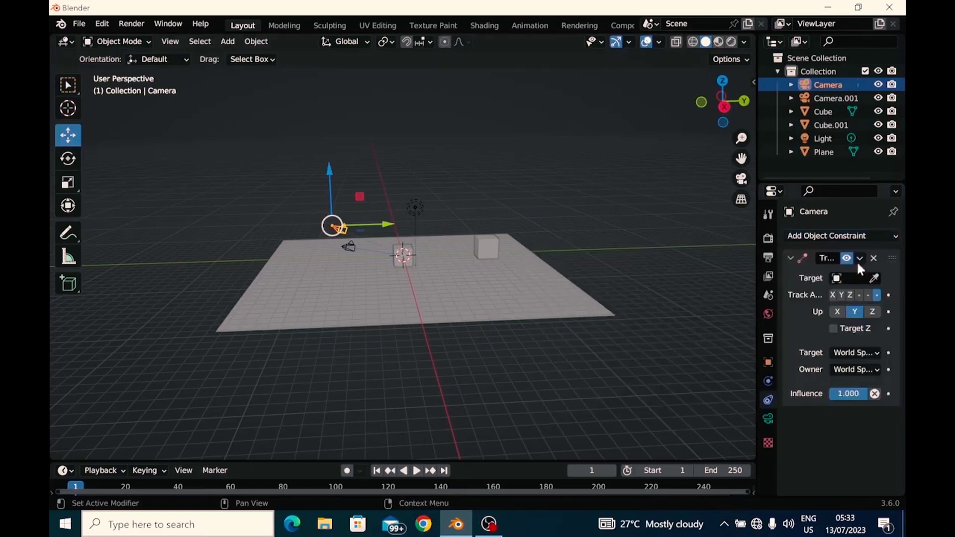
click(874, 278)
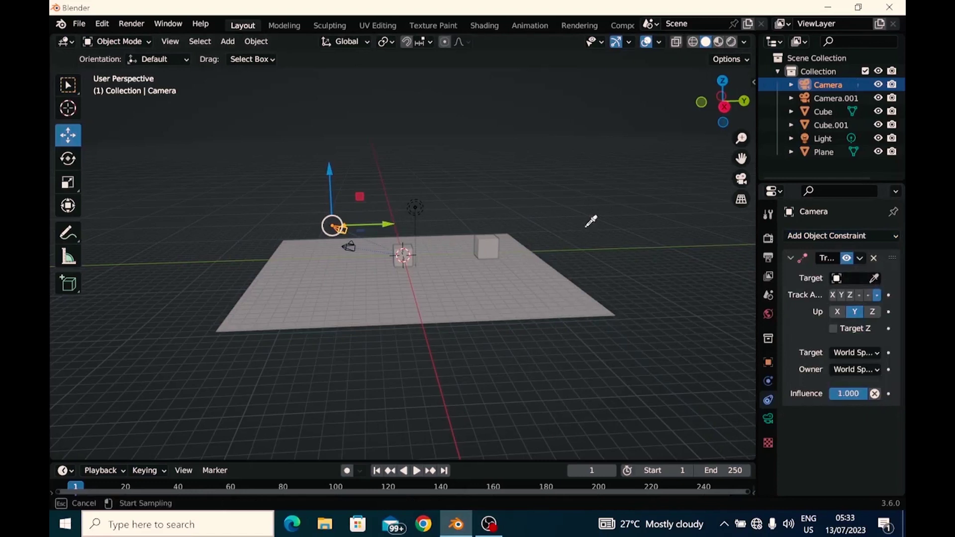
click(494, 242)
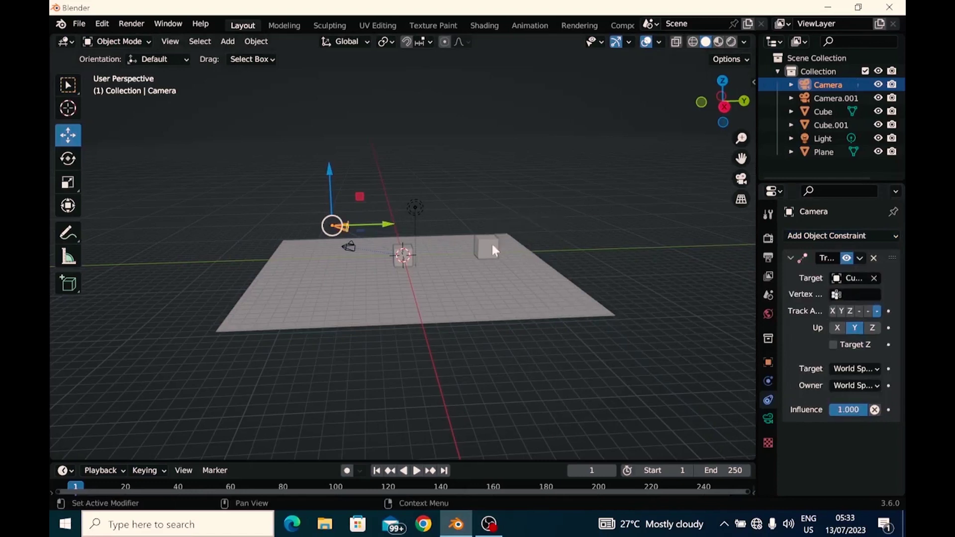
click(741, 179)
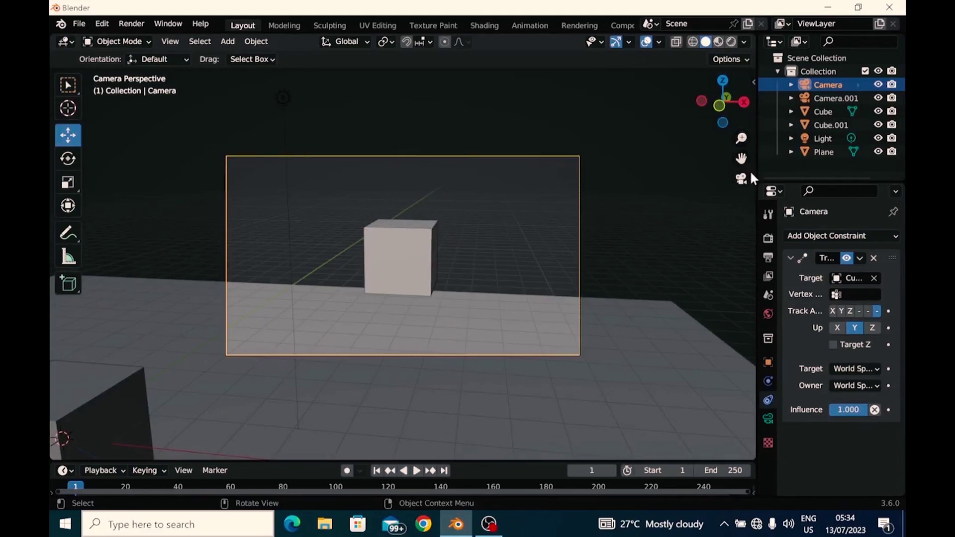
click(743, 180)
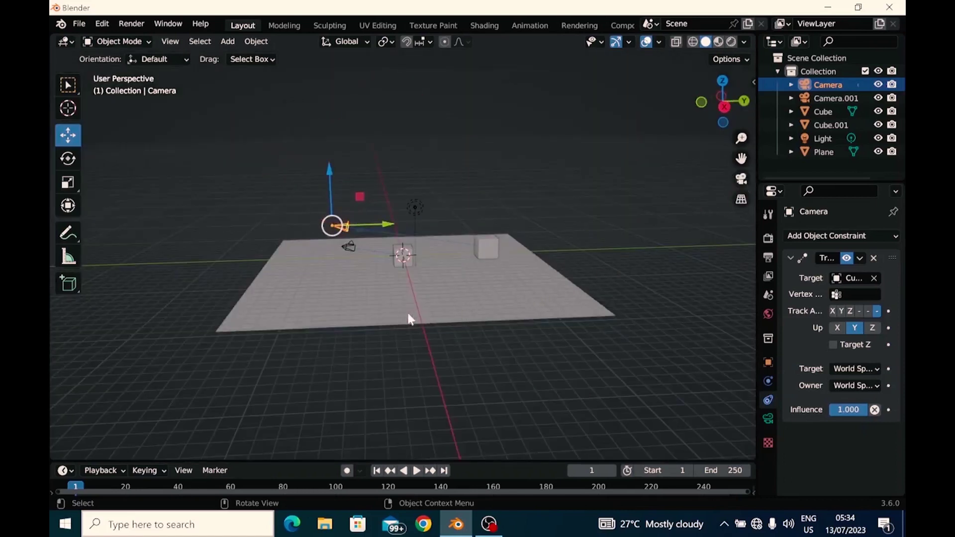
Step: Select the duplicated camera, enlarge the timeline, show the transform values and insert a Location keyframe at frame 1
middle_drag(394, 318, 478, 314)
click(443, 269)
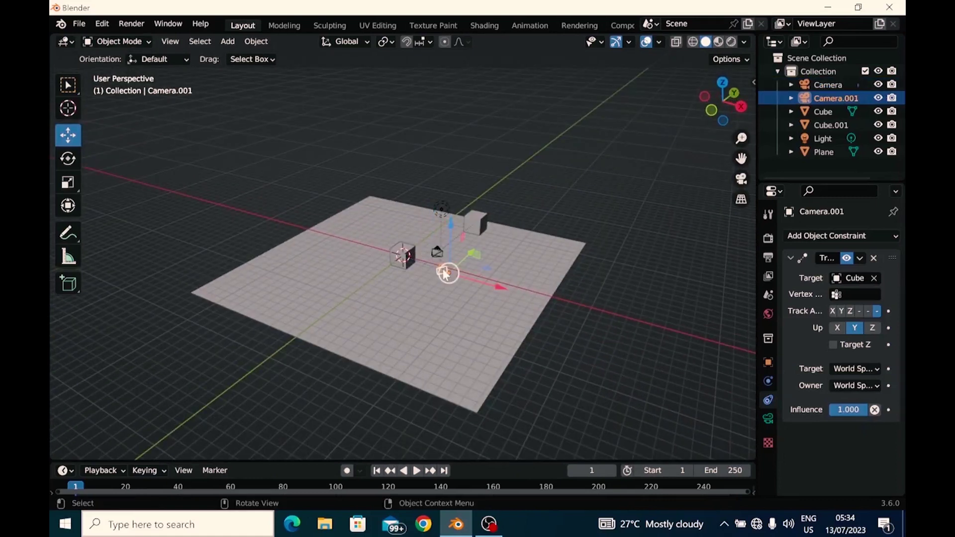
drag(307, 460, 325, 355)
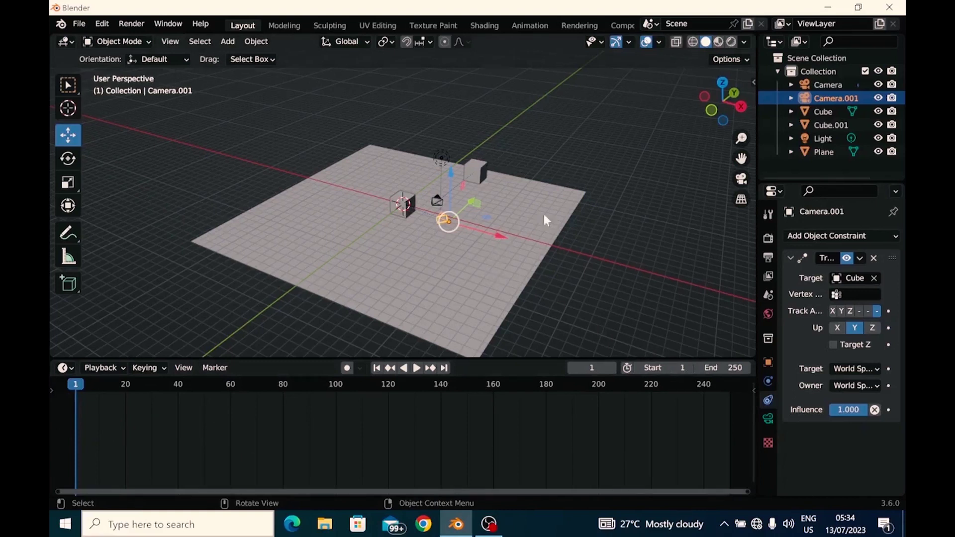
middle_drag(558, 207, 497, 210)
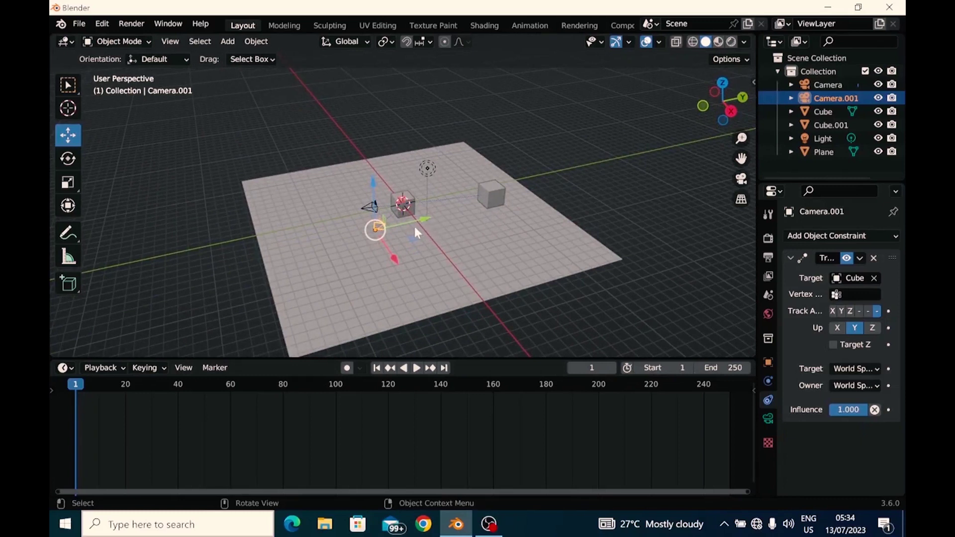
click(754, 82)
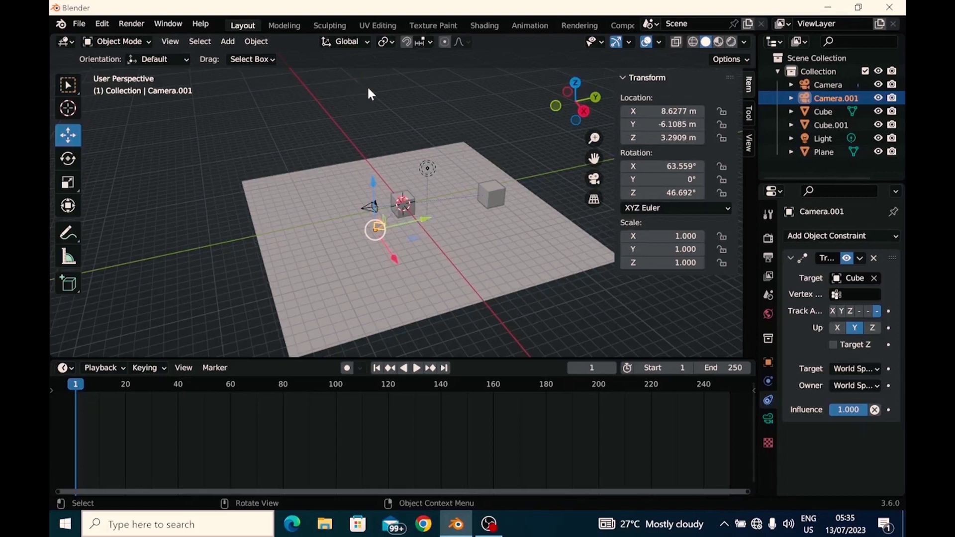
key(i)
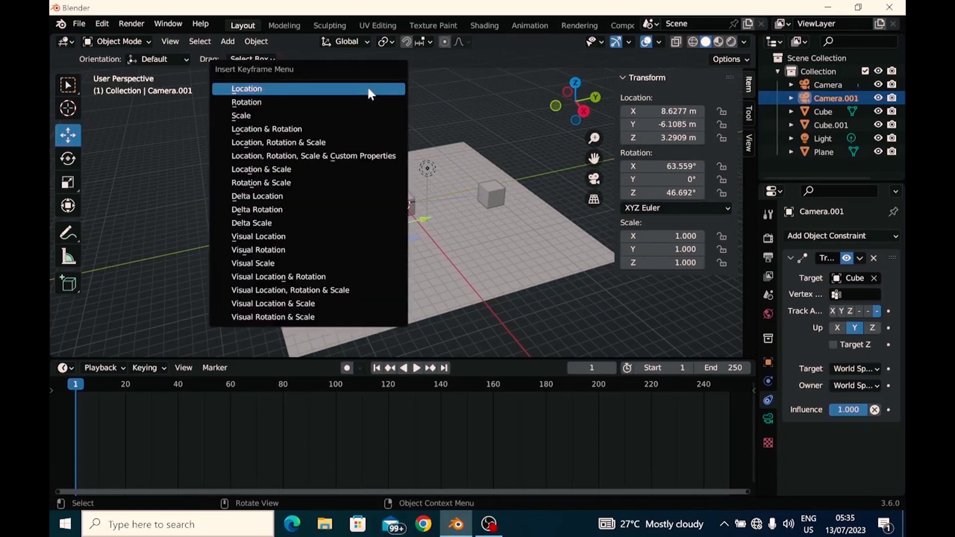
click(368, 90)
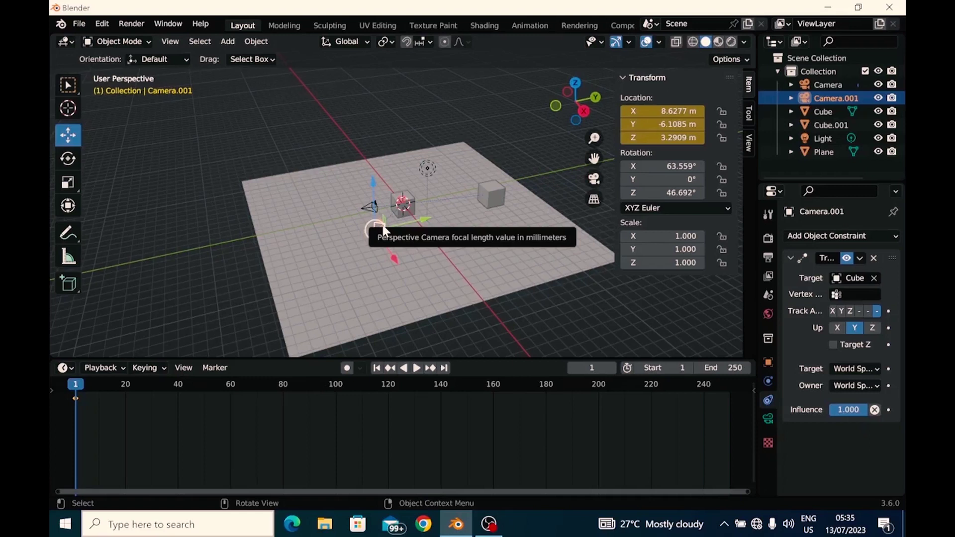
key(i)
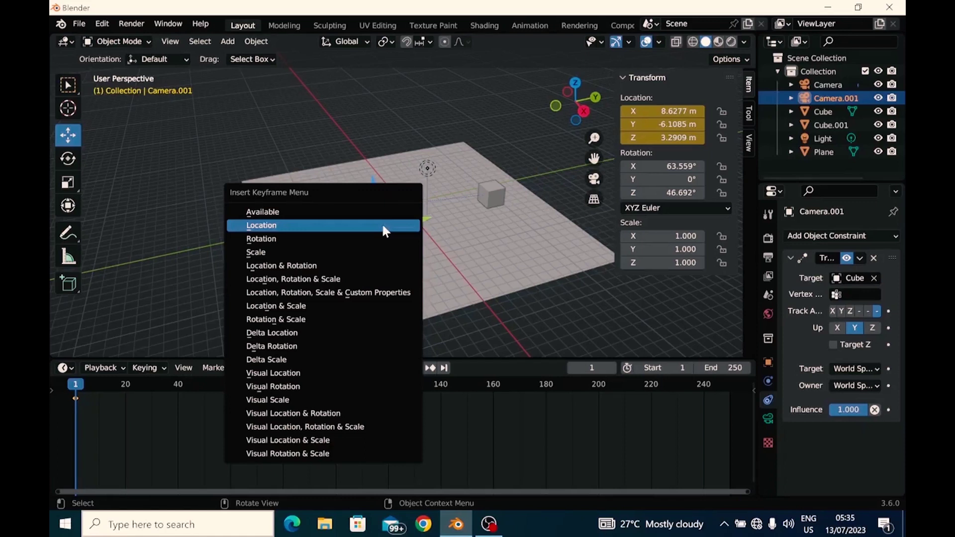
click(384, 230)
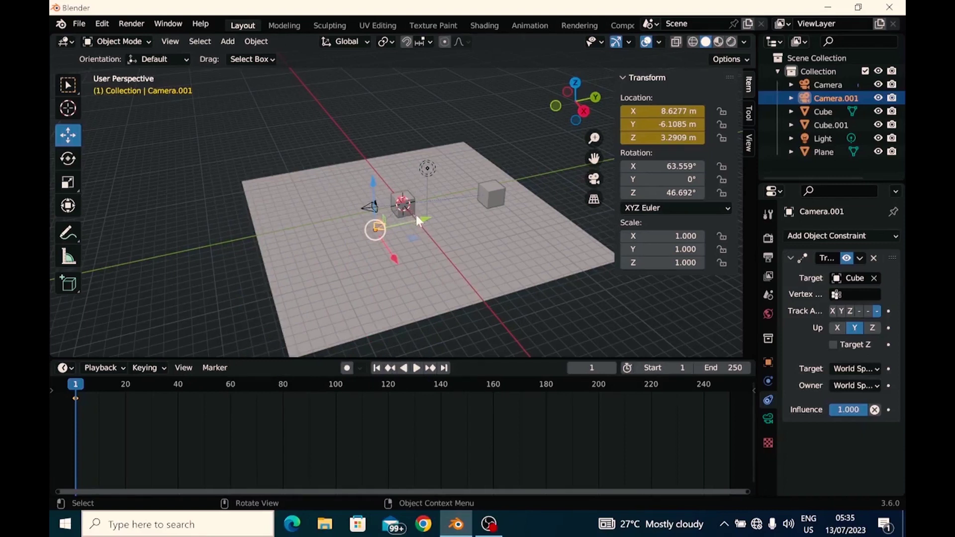
Step: Move the timeline's current frame to 59
middle_drag(512, 255, 546, 282)
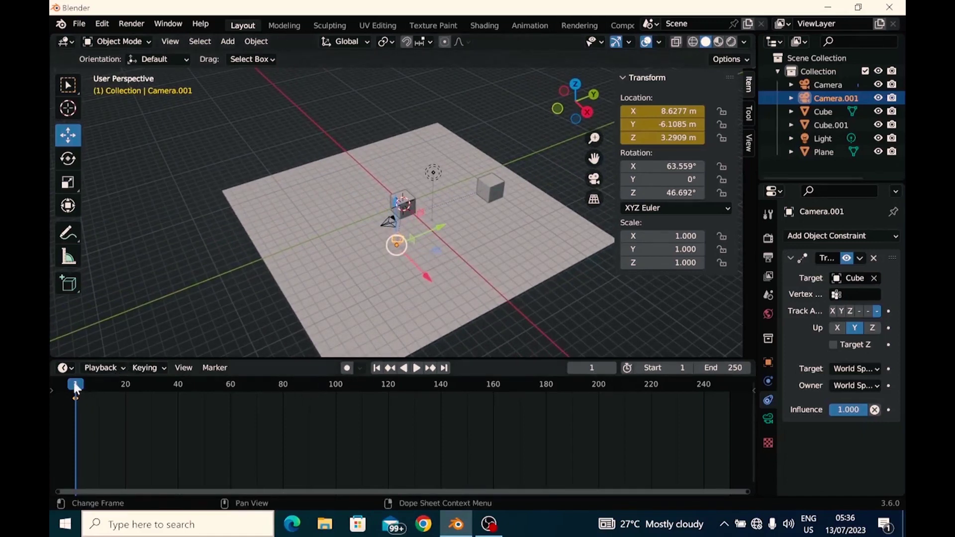
drag(75, 386, 204, 412)
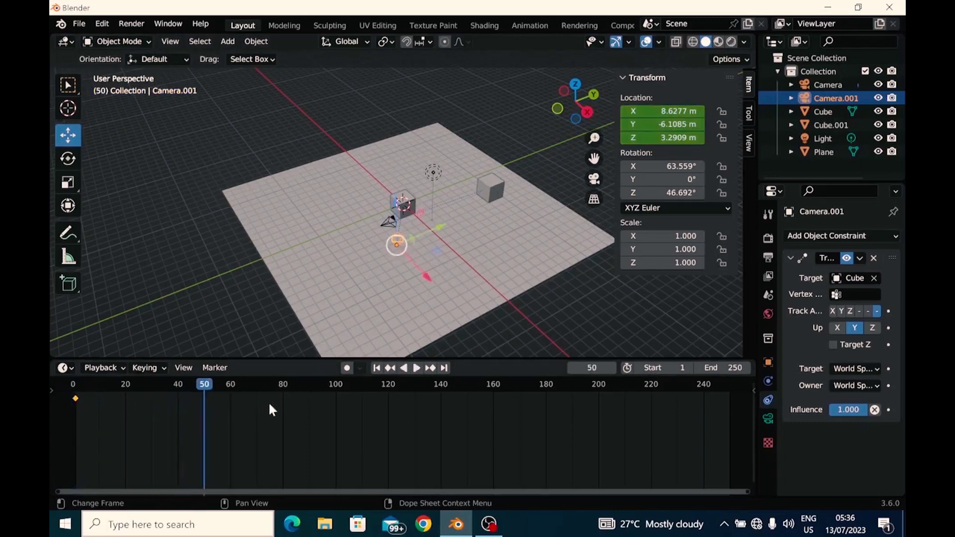
key(space)
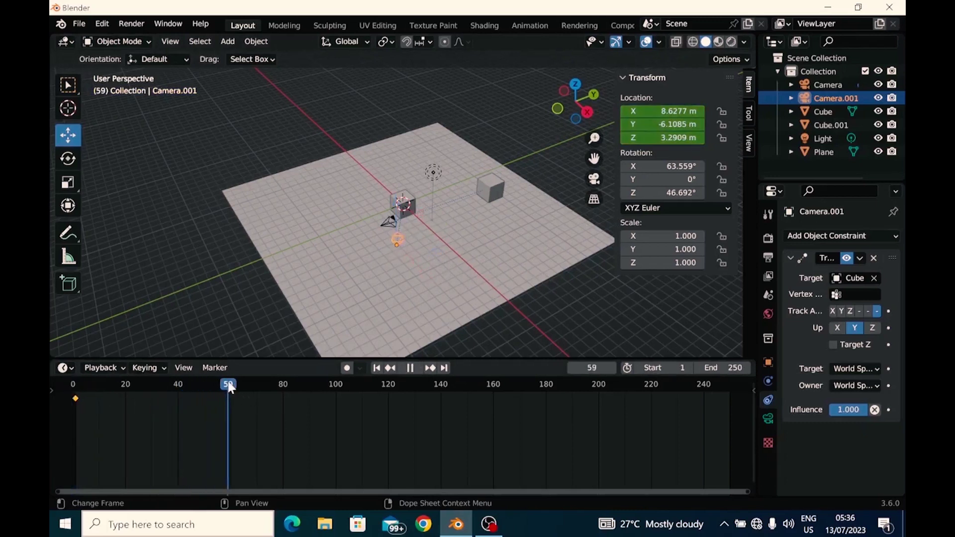
key(space)
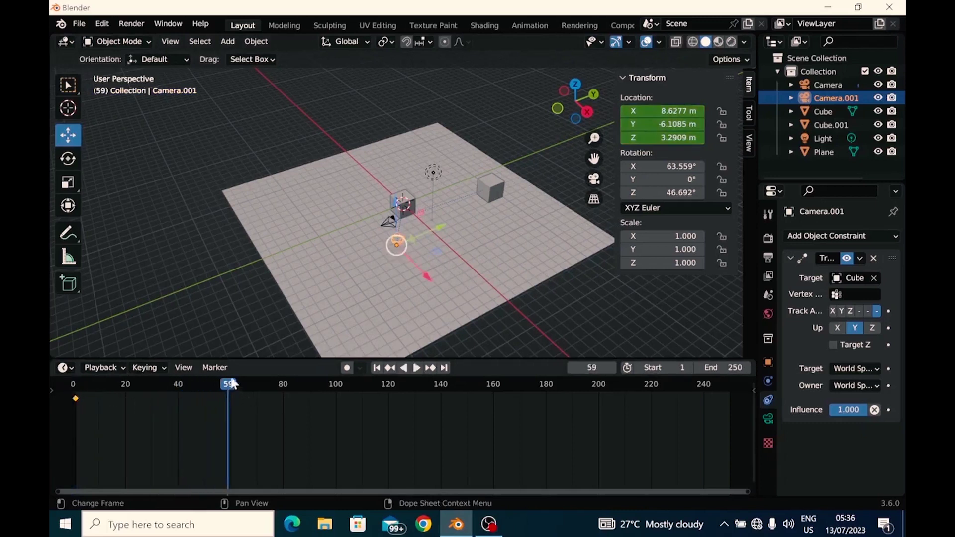
Step: Move the duplicated camera along Y to about 5.01 m and insert a Location keyframe at frame 59
click(440, 226)
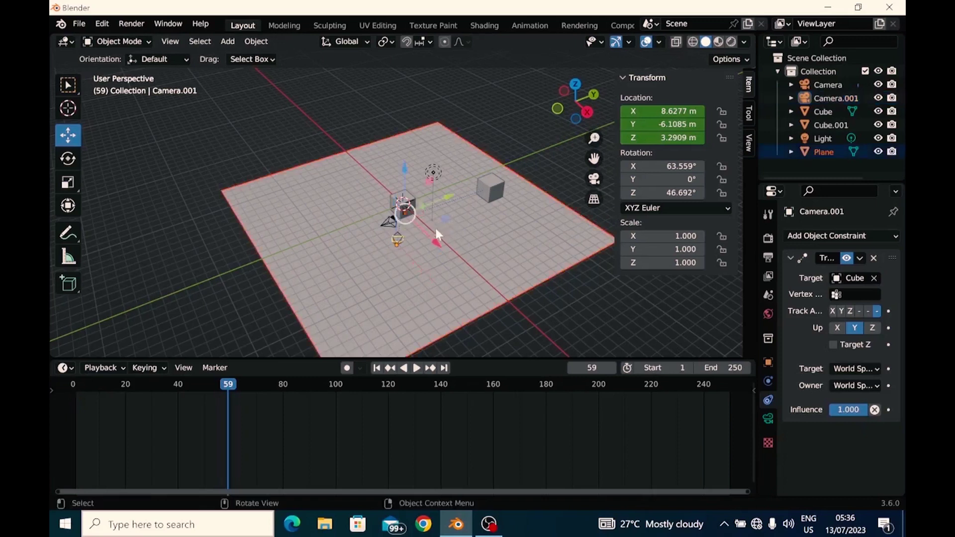
click(396, 243)
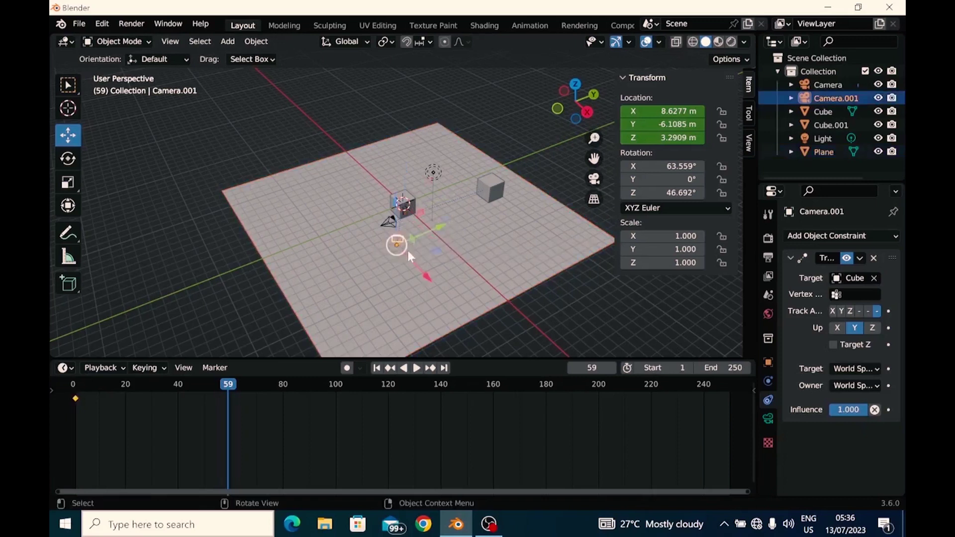
scroll(408, 256, down, 2)
scroll(408, 257, up, 5)
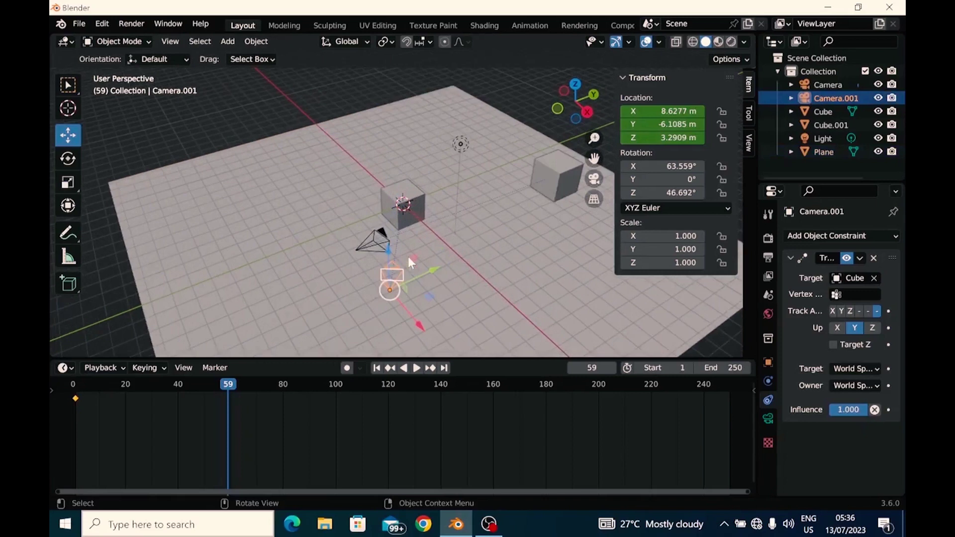
click(437, 267)
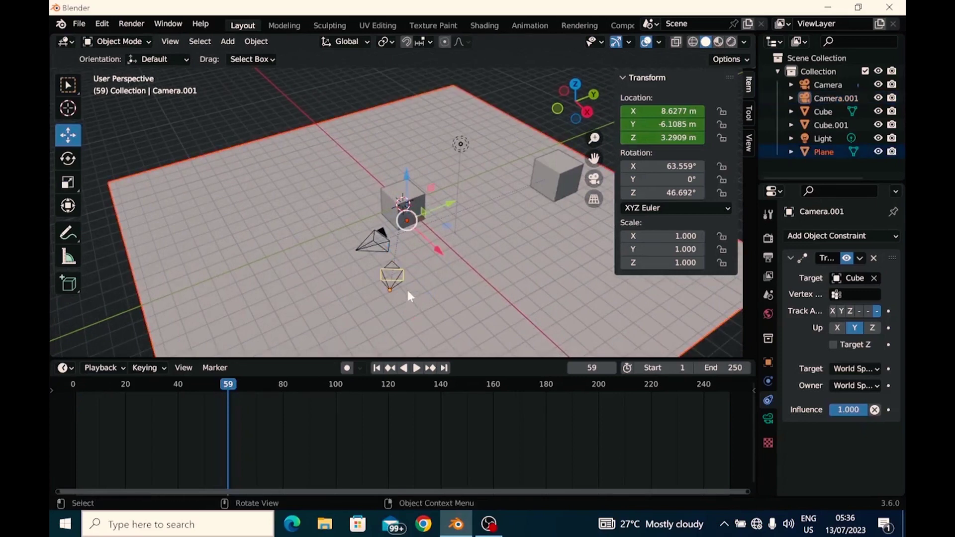
click(387, 284)
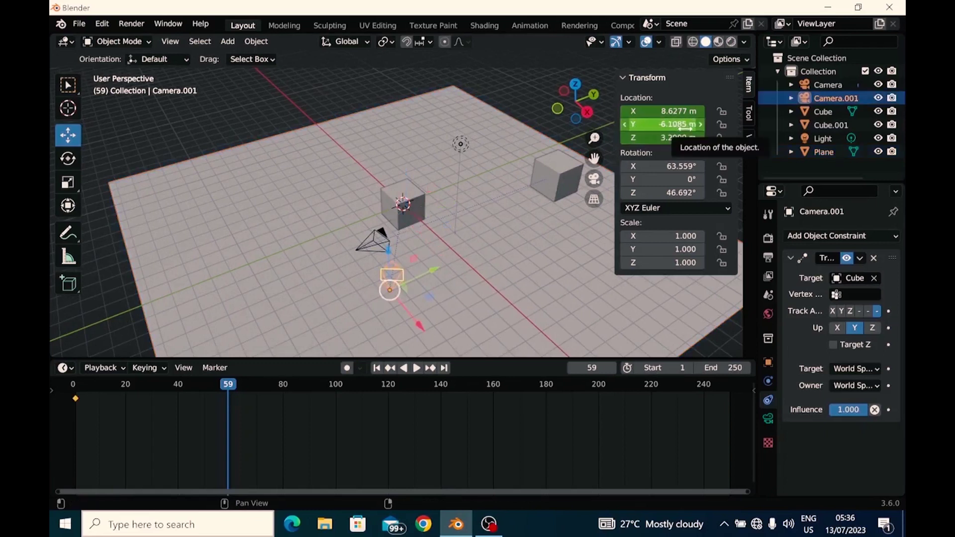
mouse_move(685, 124)
mouse_down()
mouse_move(629, 124)
mouse_move(733, 124)
mouse_move(678, 124)
mouse_up()
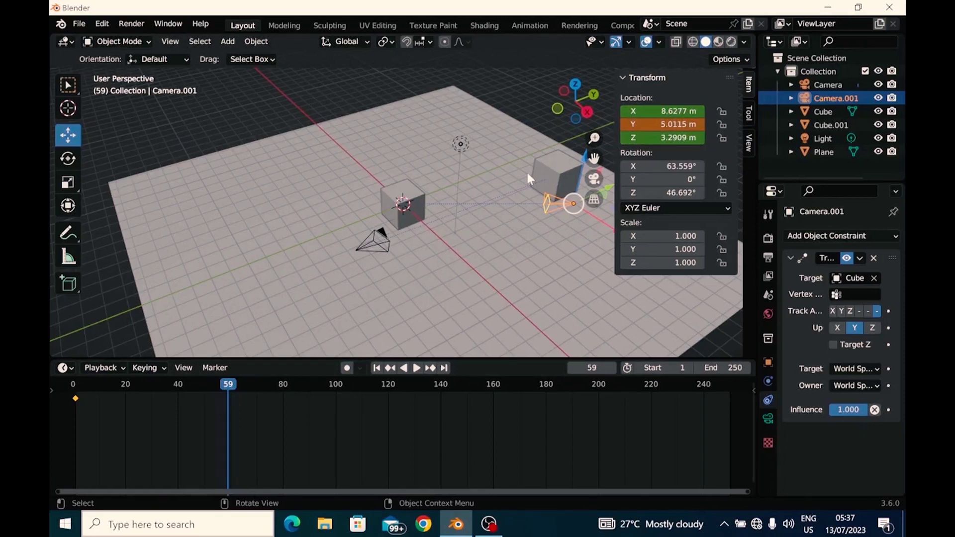
key(i)
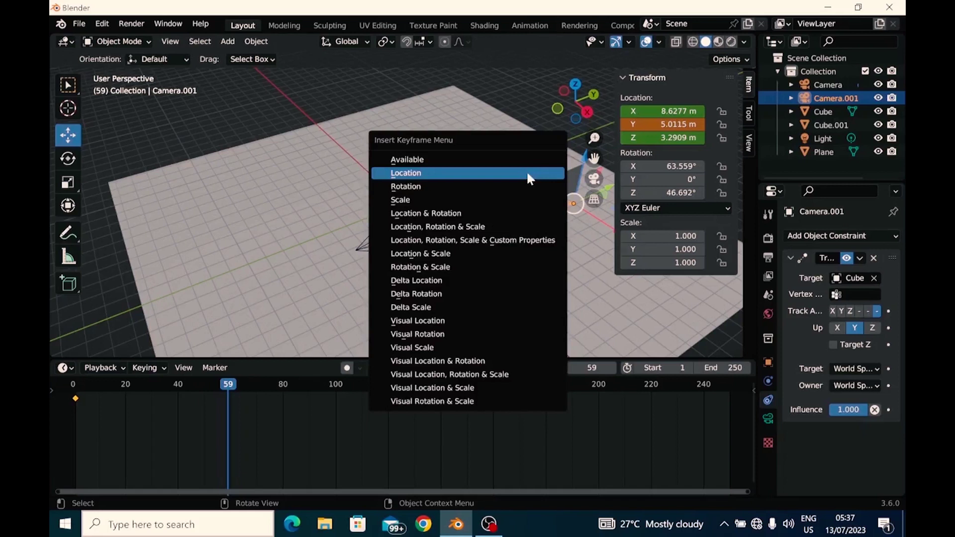
click(527, 174)
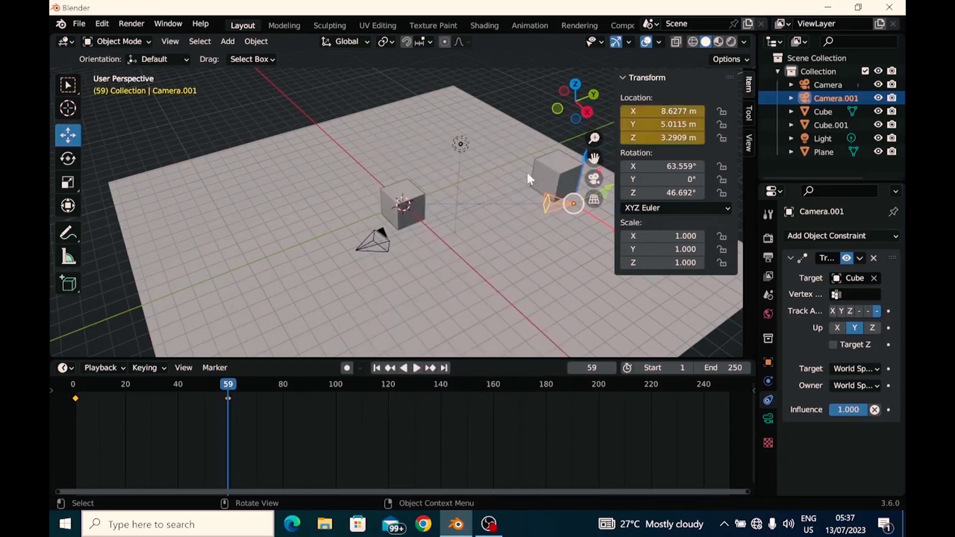
Step: Play the duplicated camera's movement from the first frame, stop the playback and check the camera view
click(377, 368)
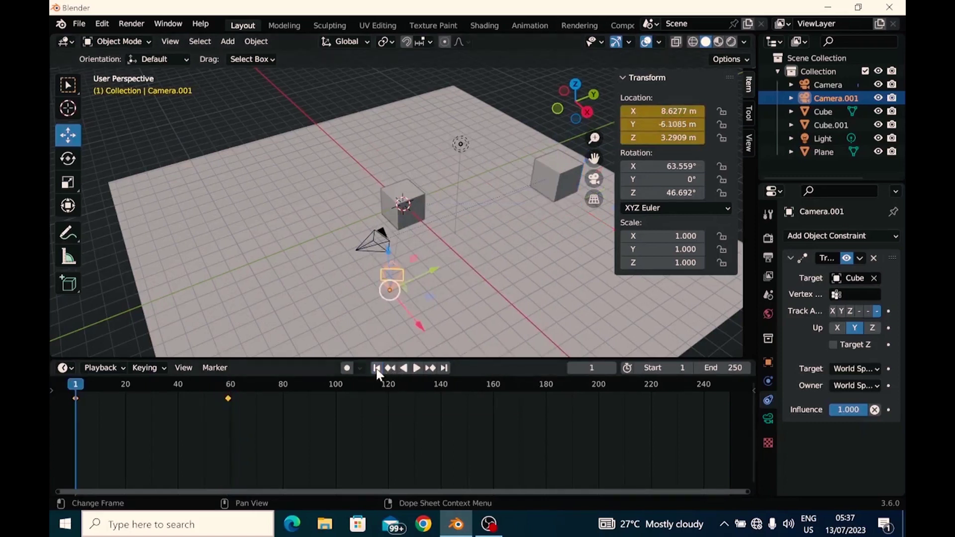
click(415, 369)
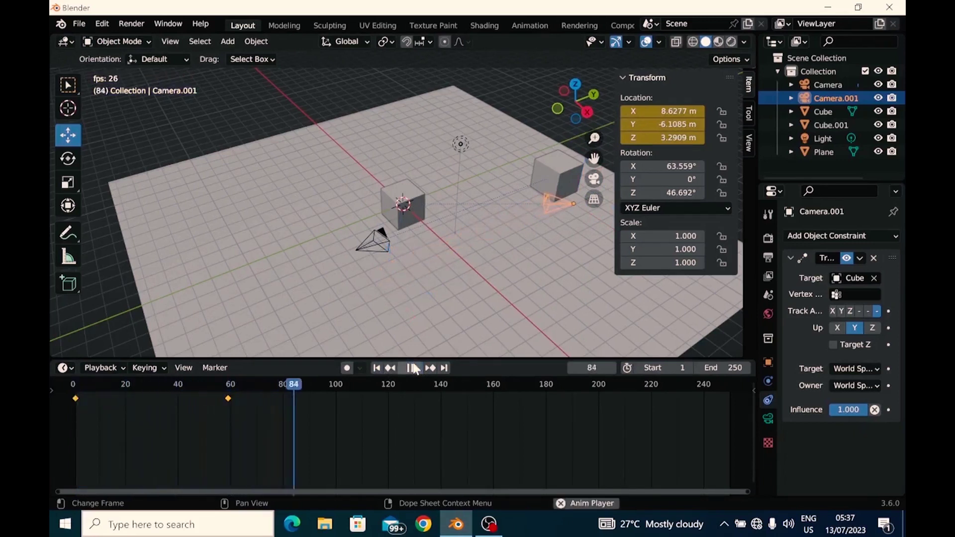
click(414, 368)
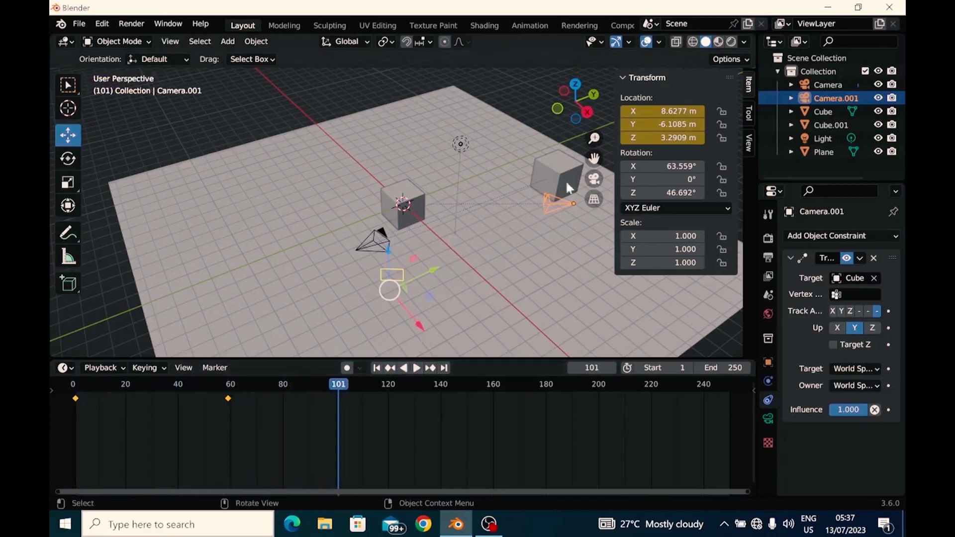
click(594, 179)
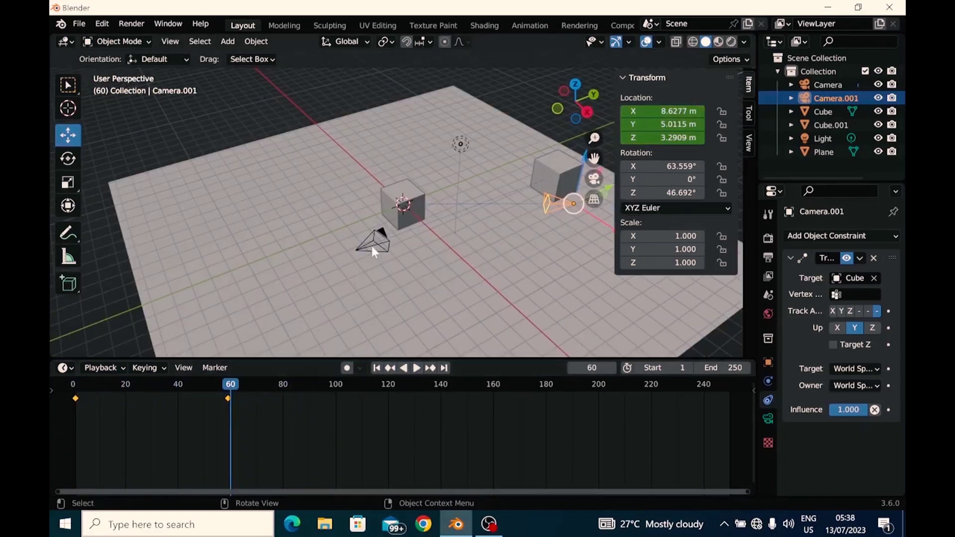
Step: Select the original camera and insert a Location keyframe for it at frame 60, undoing a trial shift along Y
click(374, 241)
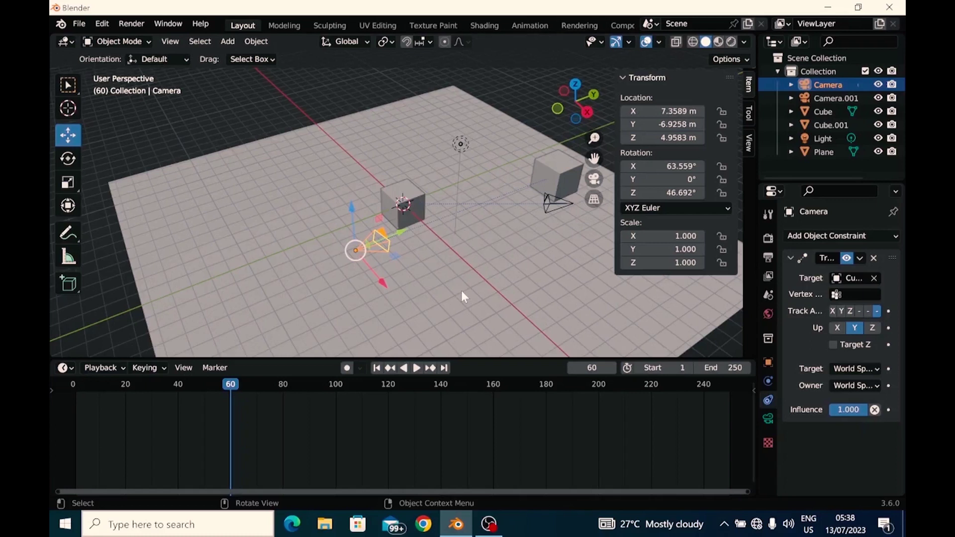
key(i)
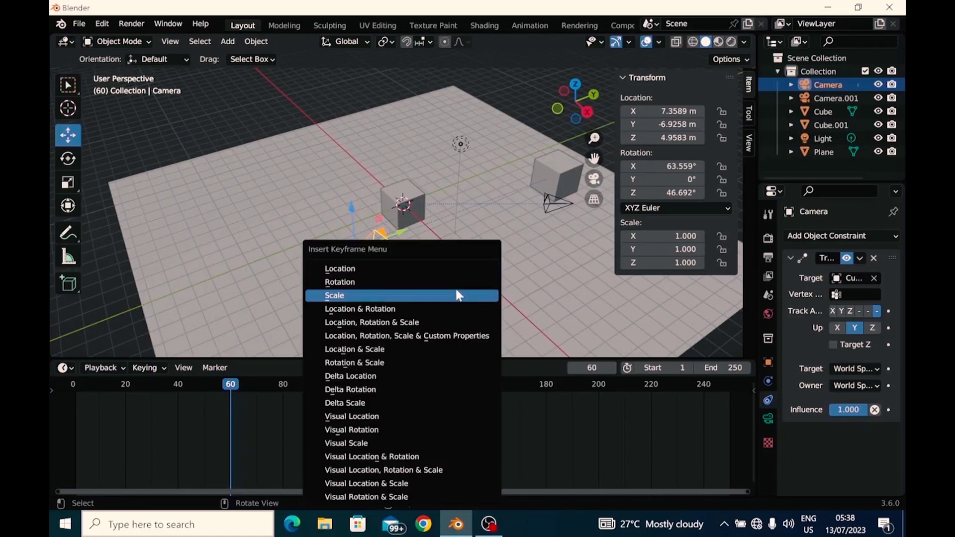
click(443, 267)
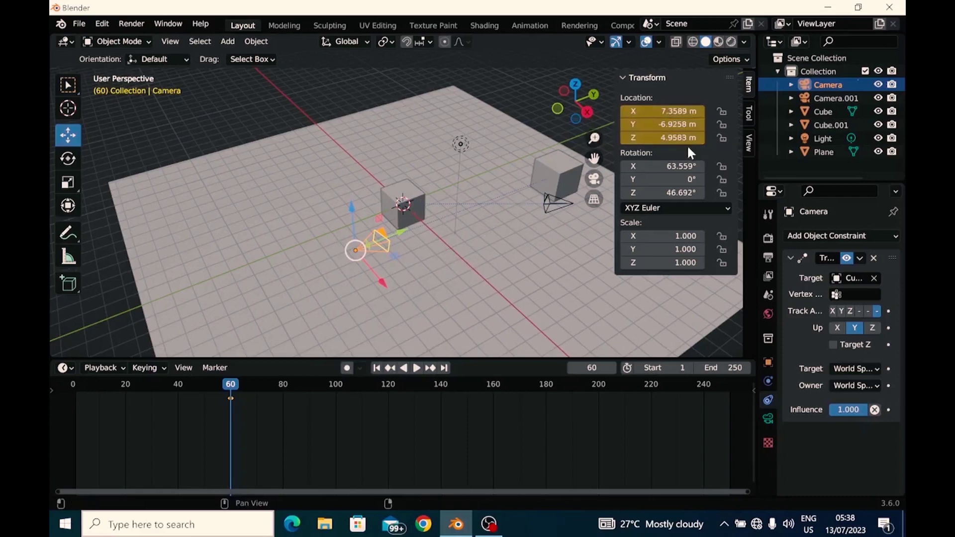
mouse_move(656, 122)
mouse_down()
mouse_move(681, 122)
mouse_move(647, 122)
mouse_move(661, 119)
mouse_up()
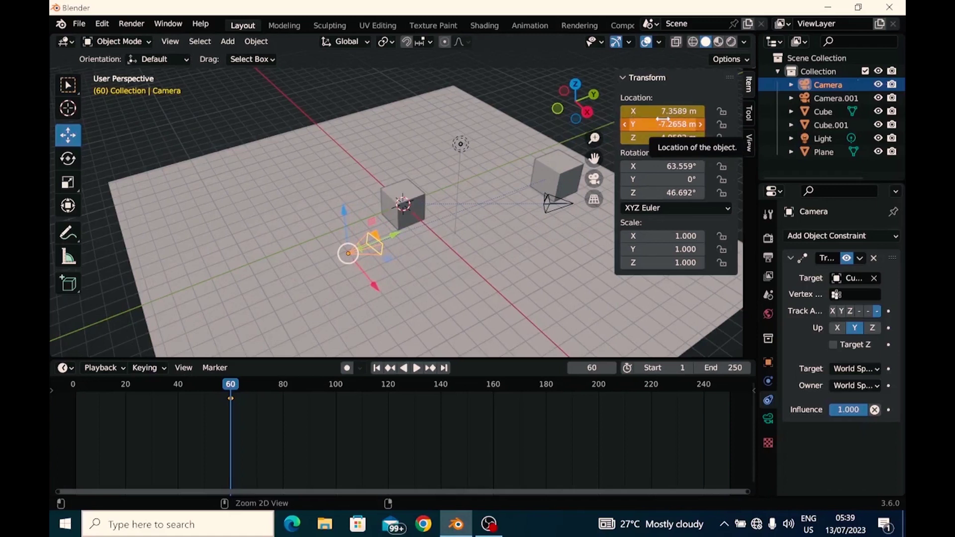
key(ctrl+z)
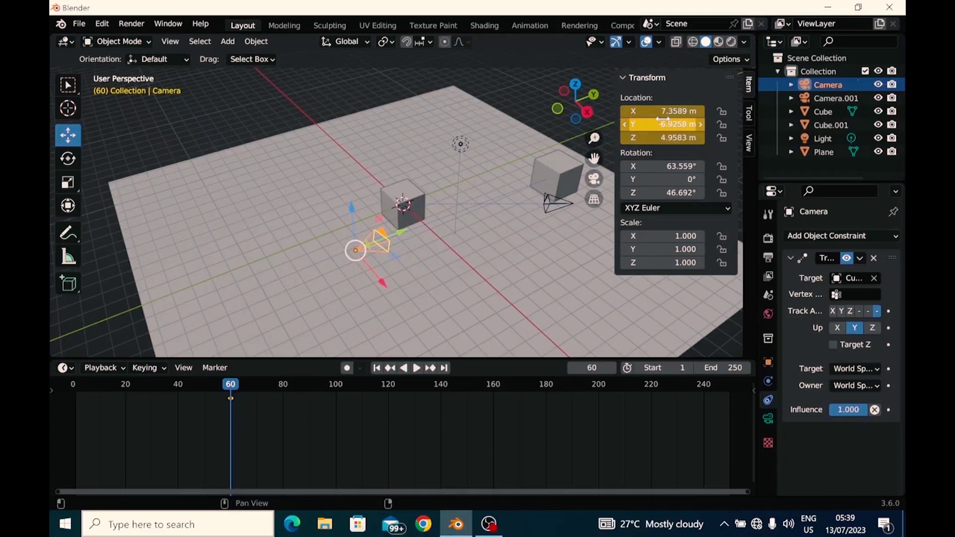
drag(655, 139, 655, 139)
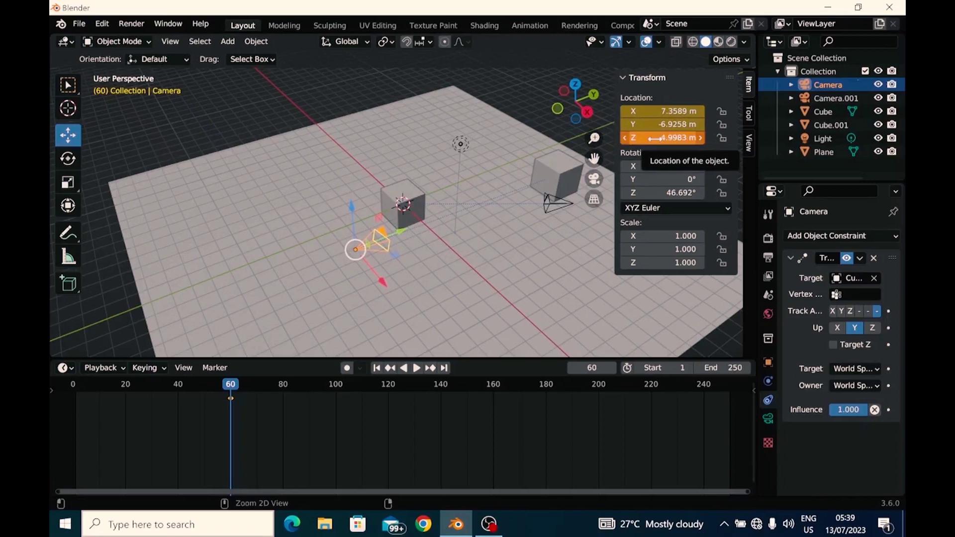
key(ctrl+z)
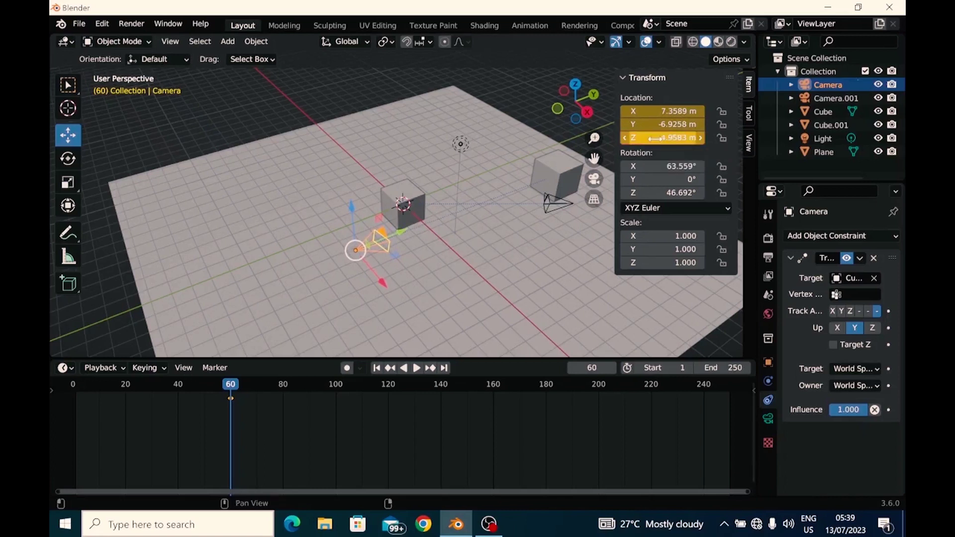
drag(657, 111, 714, 111)
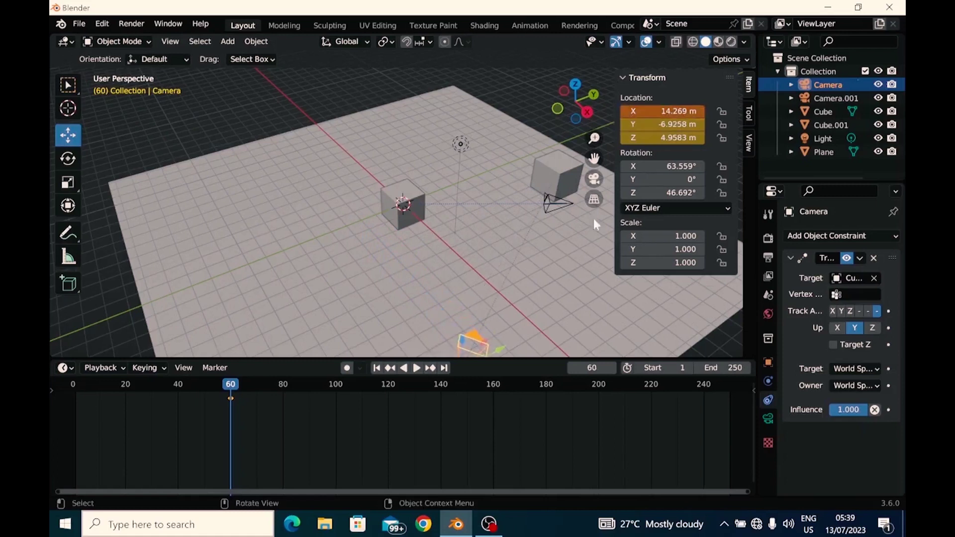
Step: Go to frame 120, move the original camera along X to about 13.28 m and insert a Location keyframe
drag(233, 383, 392, 371)
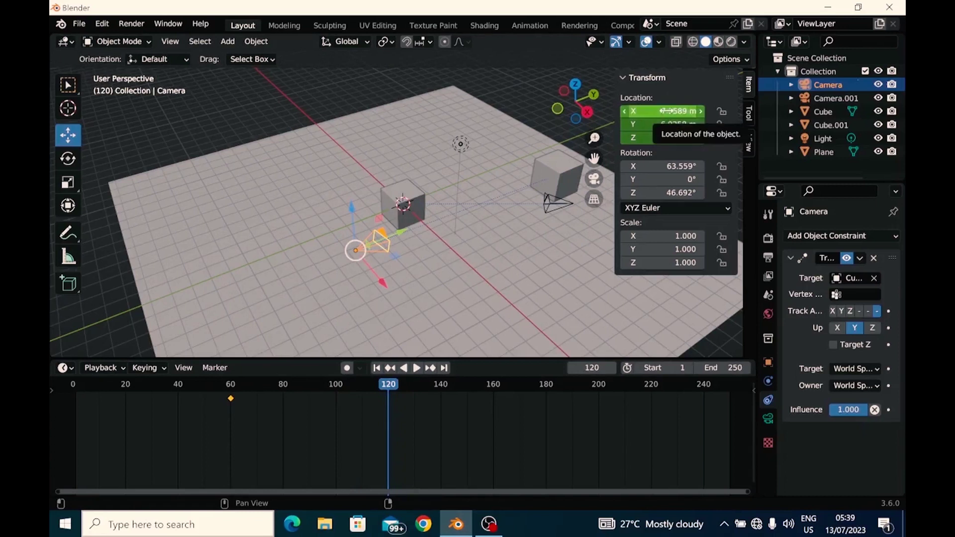
drag(666, 111, 725, 111)
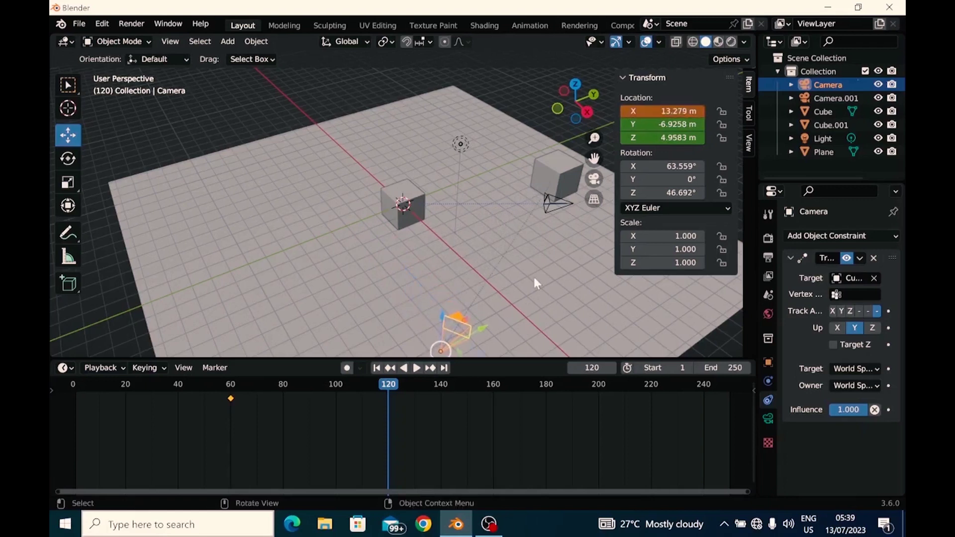
key(i)
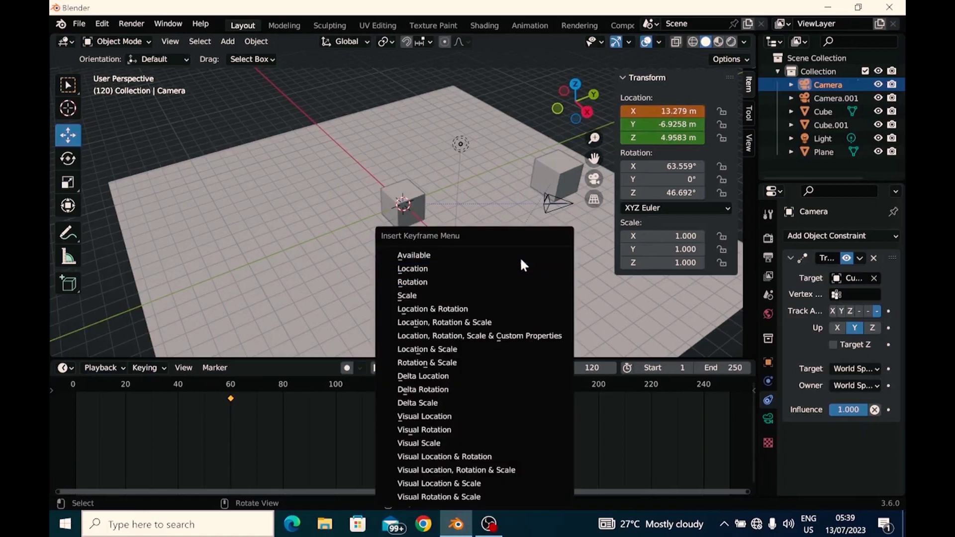
click(517, 271)
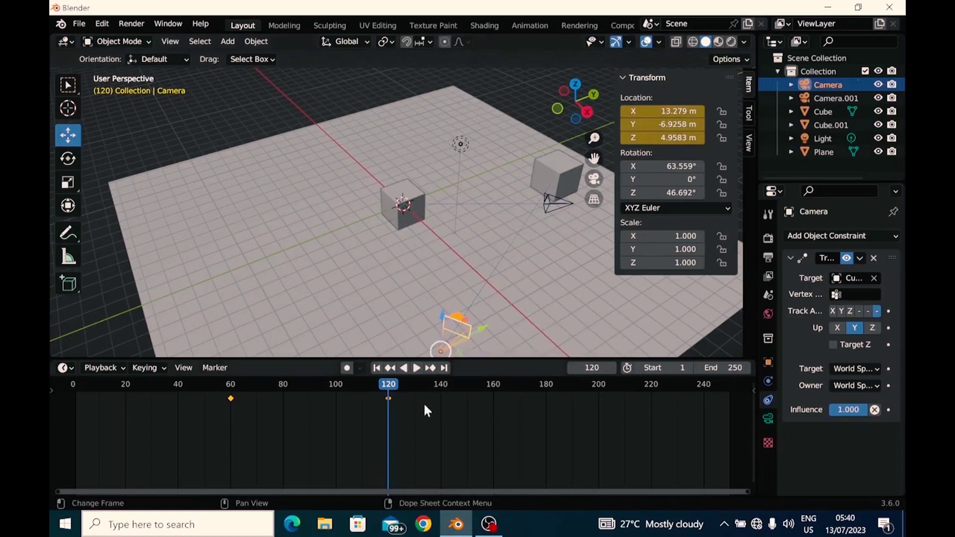
Step: Play the keyframed movement of both cameras from frame 0, stop, rewind to frame 0 and replay part of it
drag(387, 388, 73, 390)
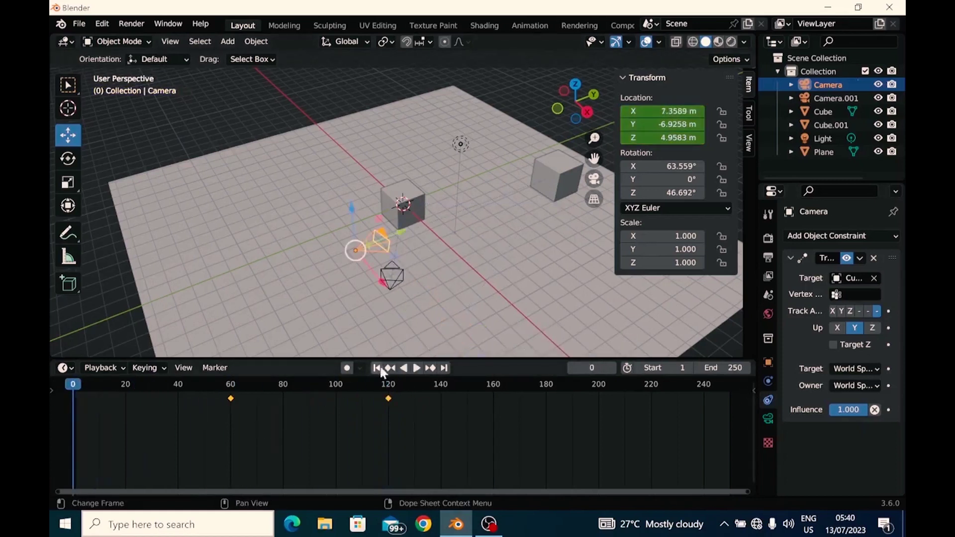
click(394, 276)
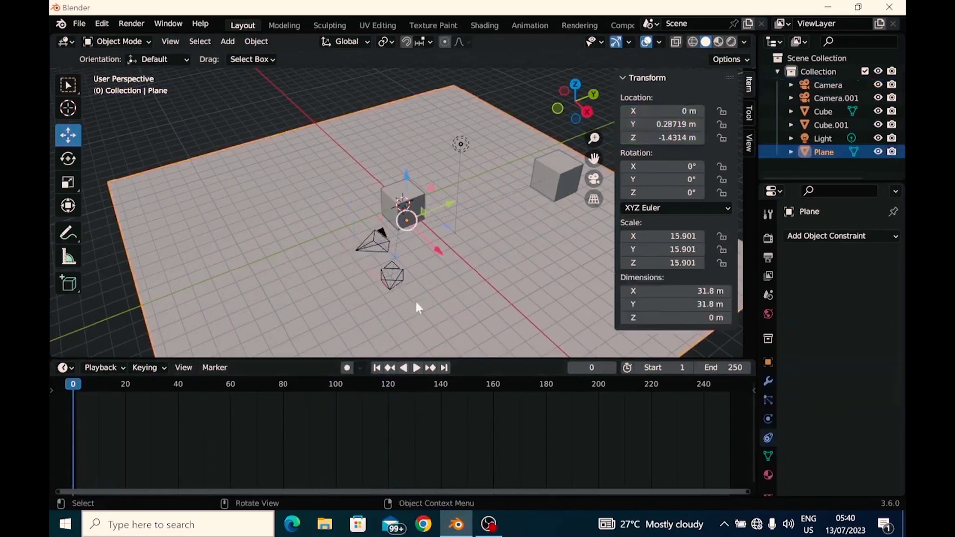
click(392, 279)
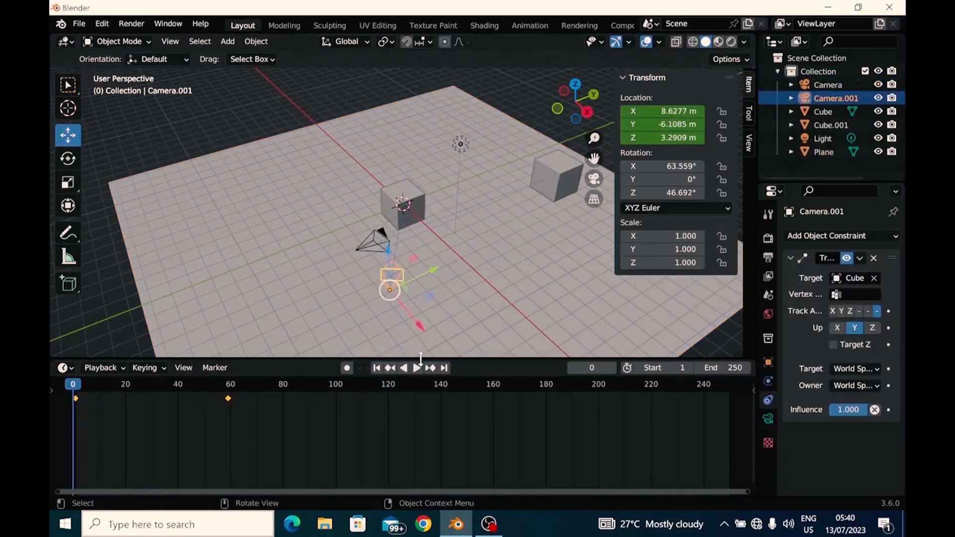
click(415, 368)
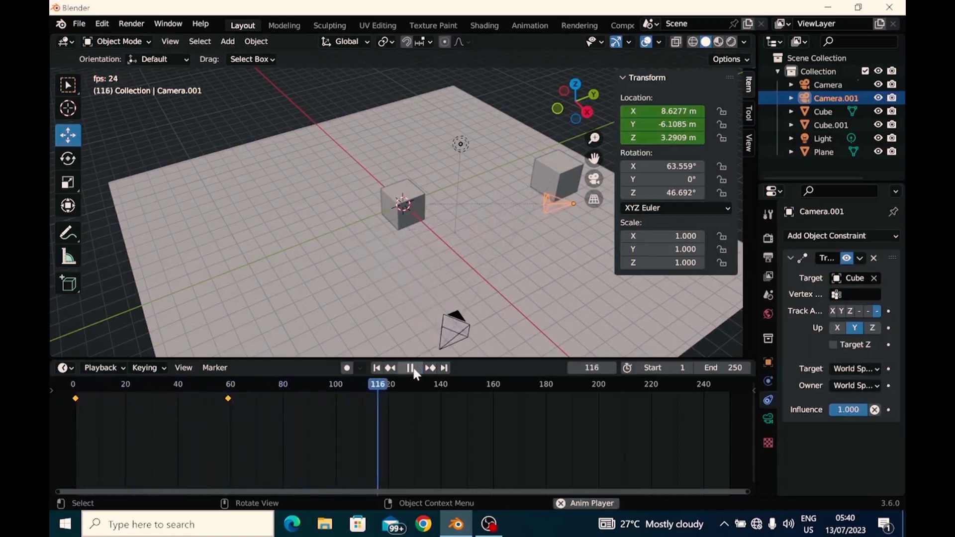
click(411, 368)
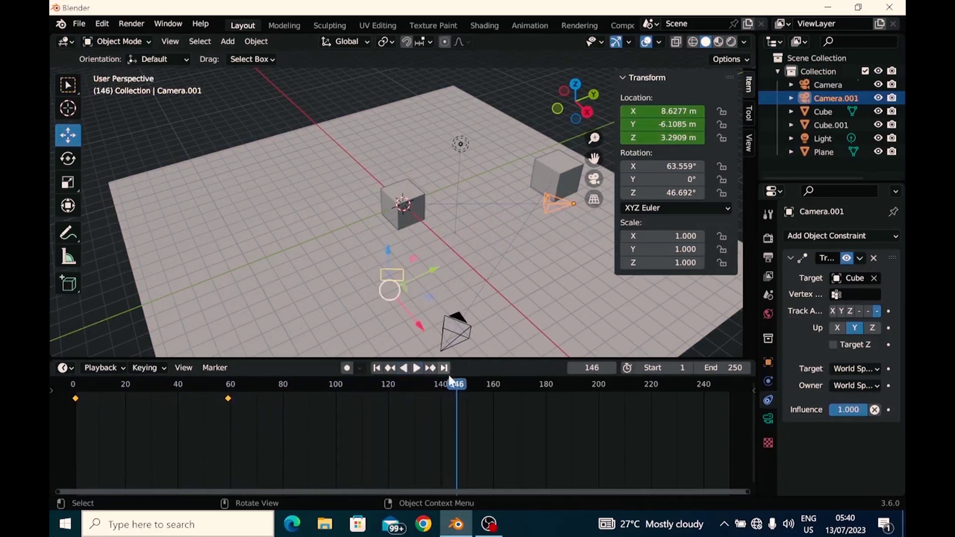
click(361, 397)
drag(334, 405, 54, 412)
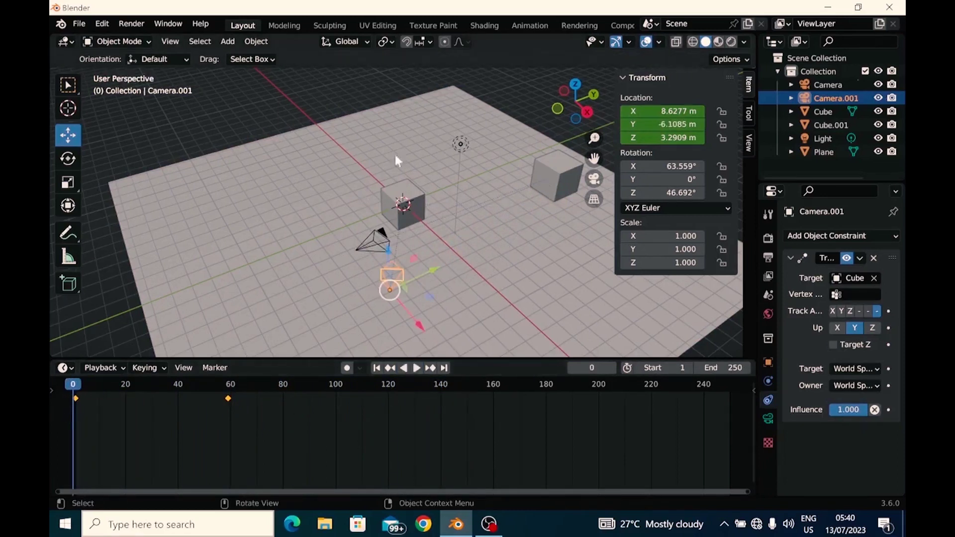
click(462, 143)
click(411, 368)
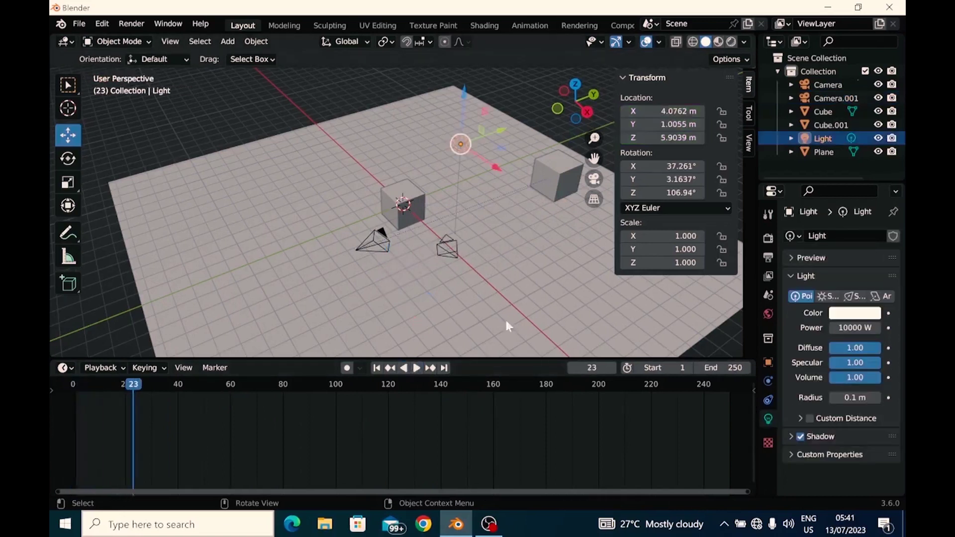
Step: Add a timeline marker at frame 1 and bind the duplicated camera, Camera.001, to it
click(455, 250)
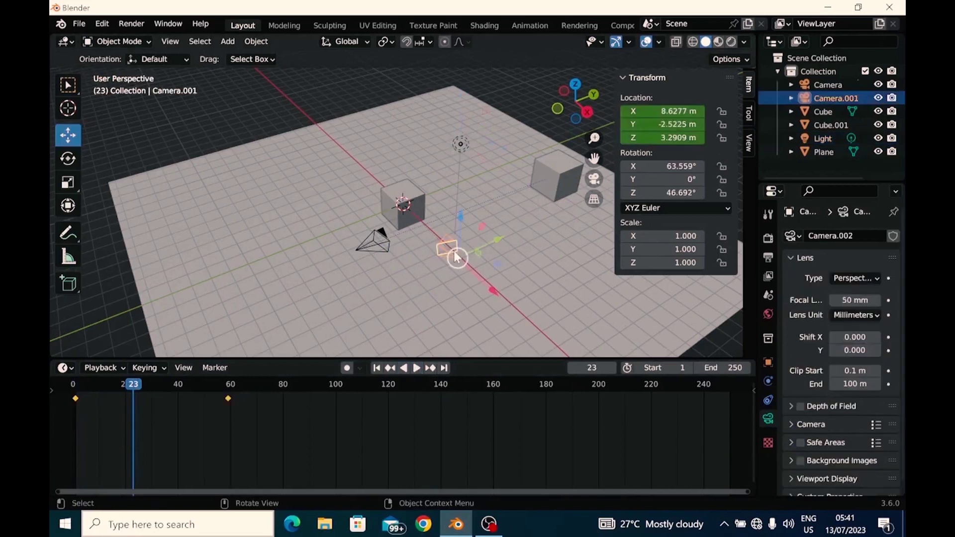
click(377, 369)
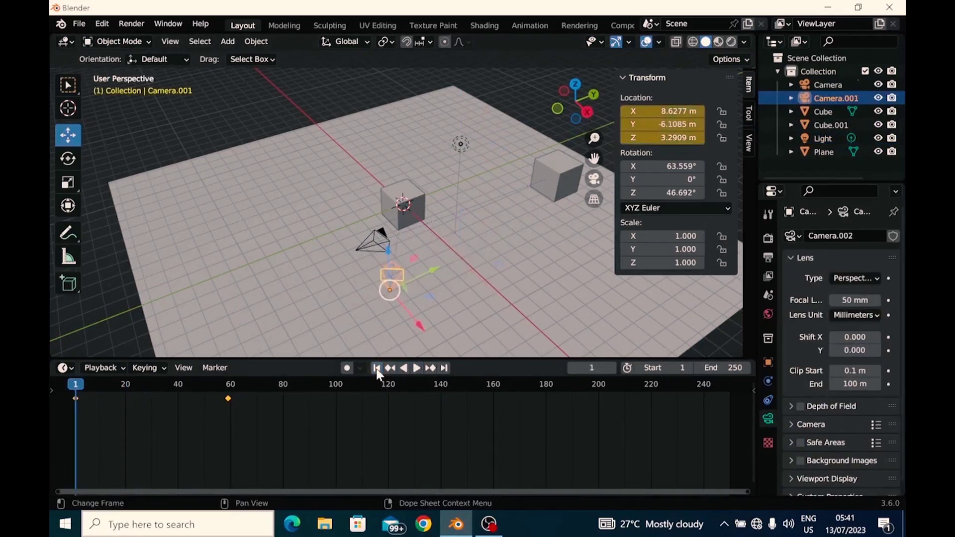
click(222, 368)
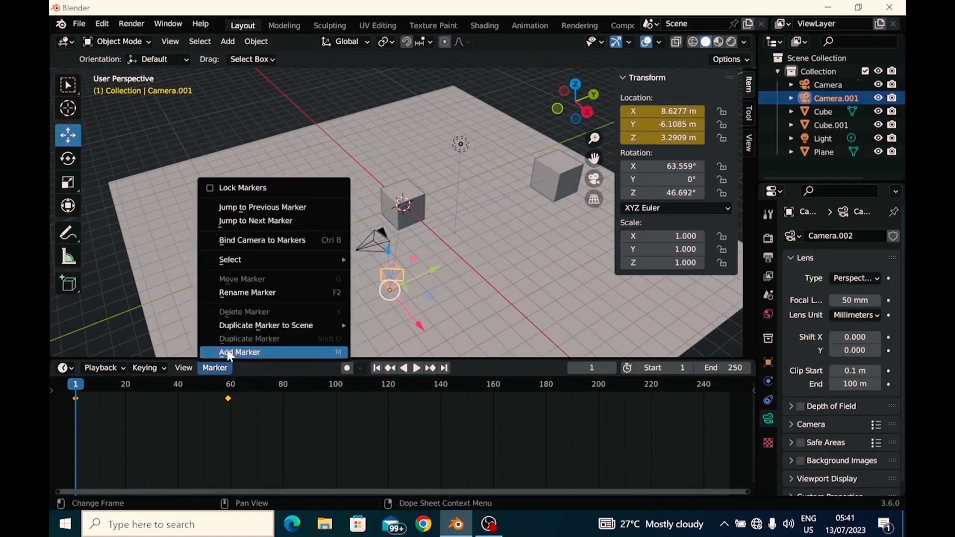
click(229, 352)
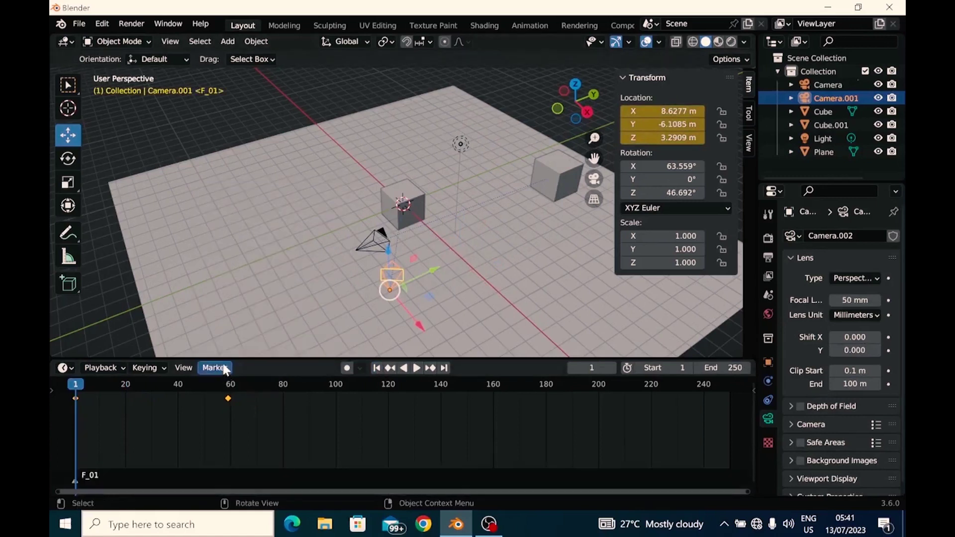
click(224, 369)
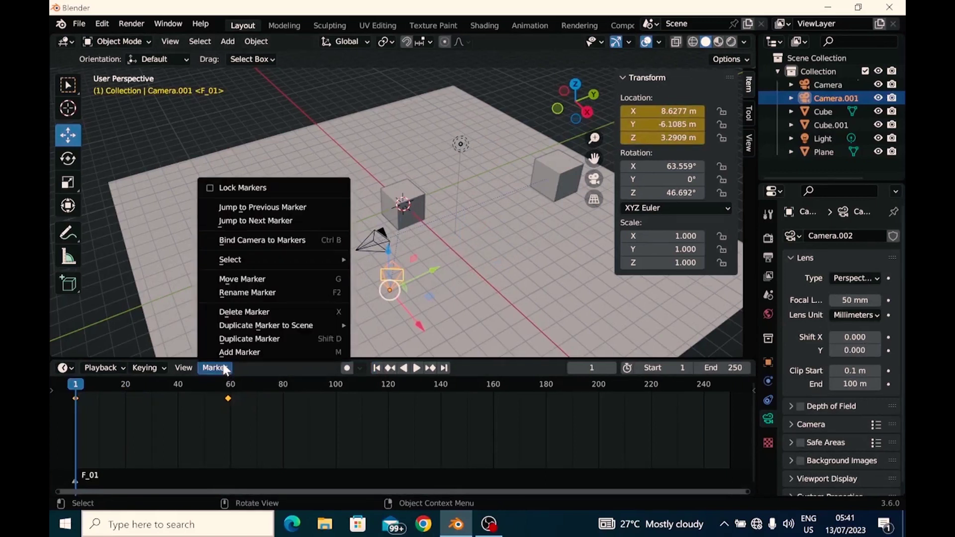
click(248, 241)
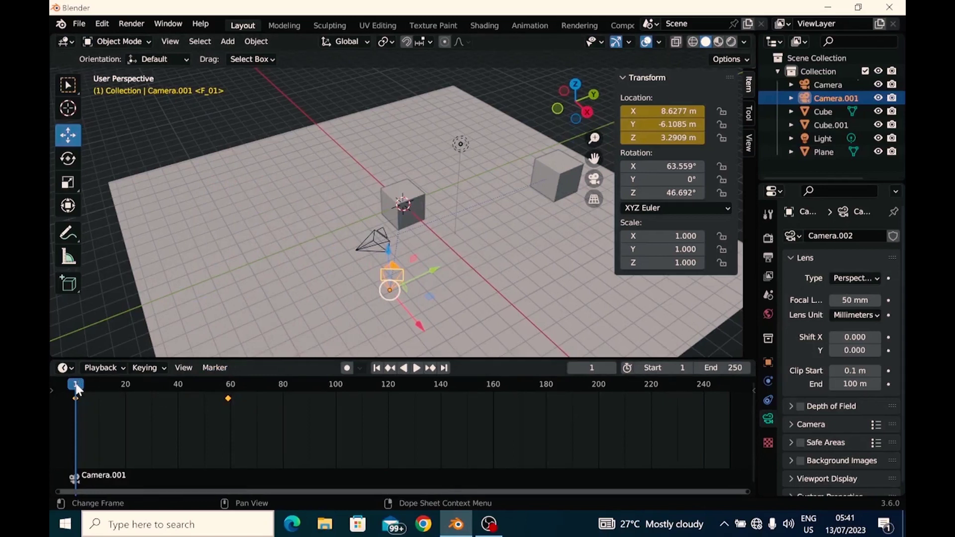
Step: Add a timeline marker at frame 60 and bind the original camera to it
key(space)
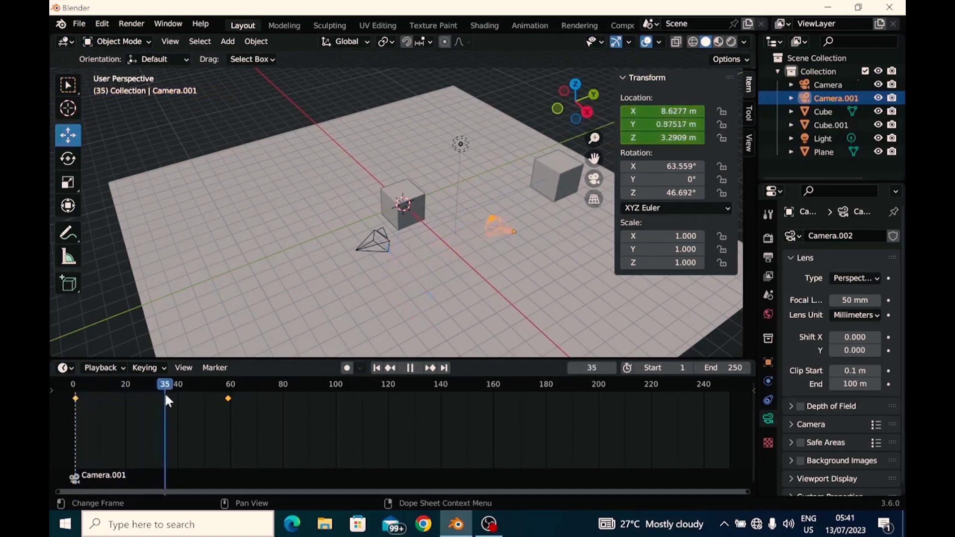
drag(201, 396, 231, 406)
key(space)
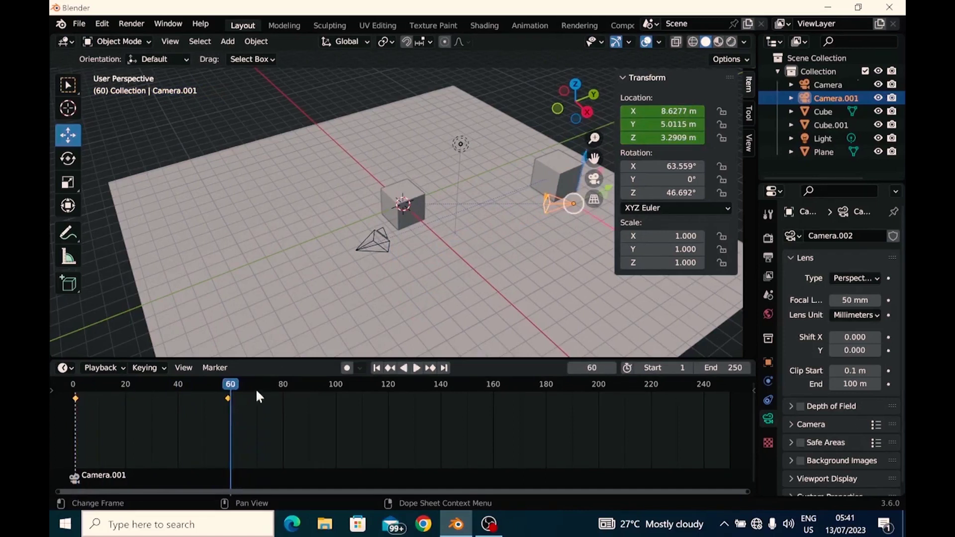
click(382, 243)
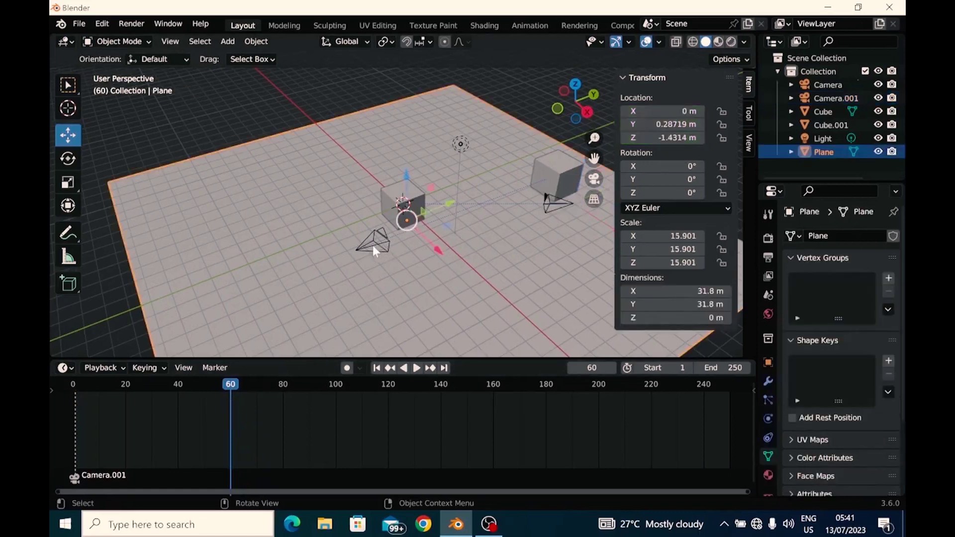
click(371, 248)
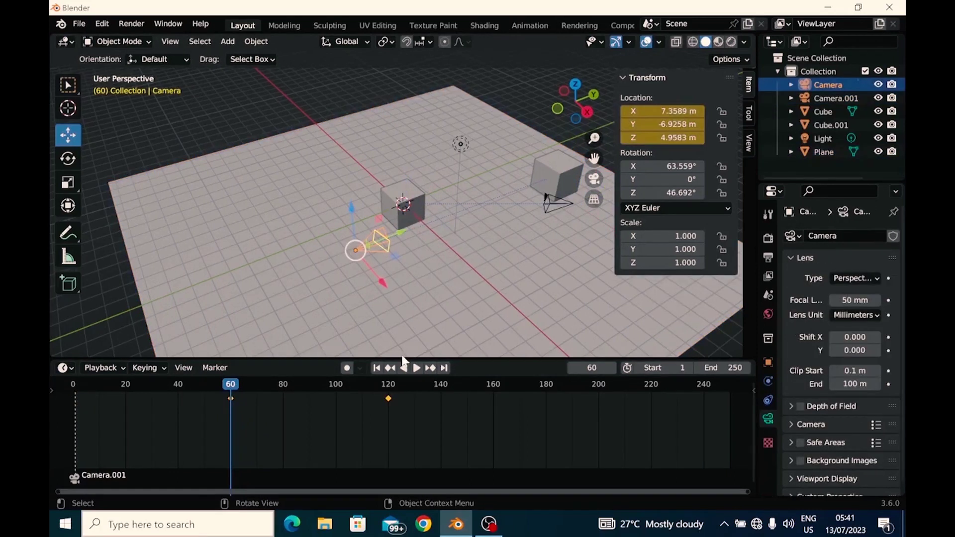
click(218, 369)
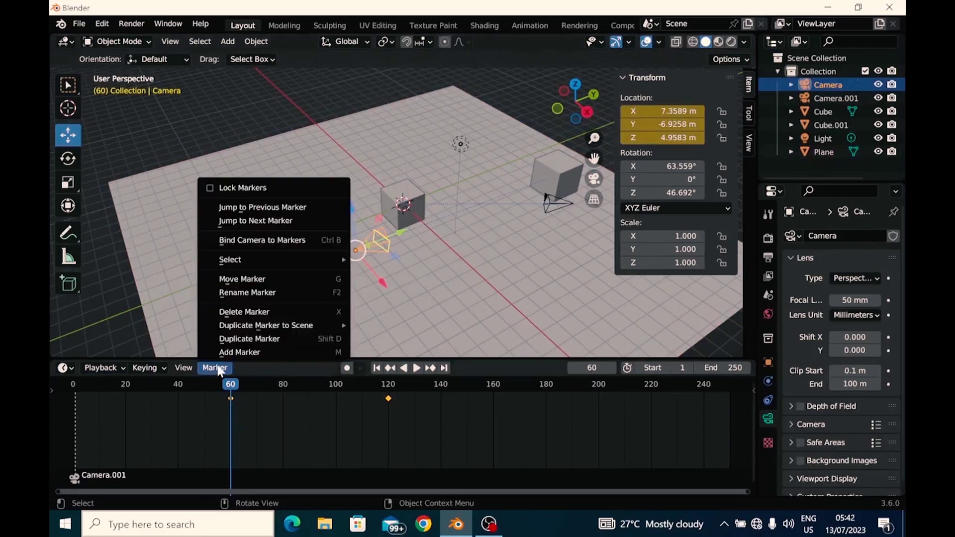
click(222, 353)
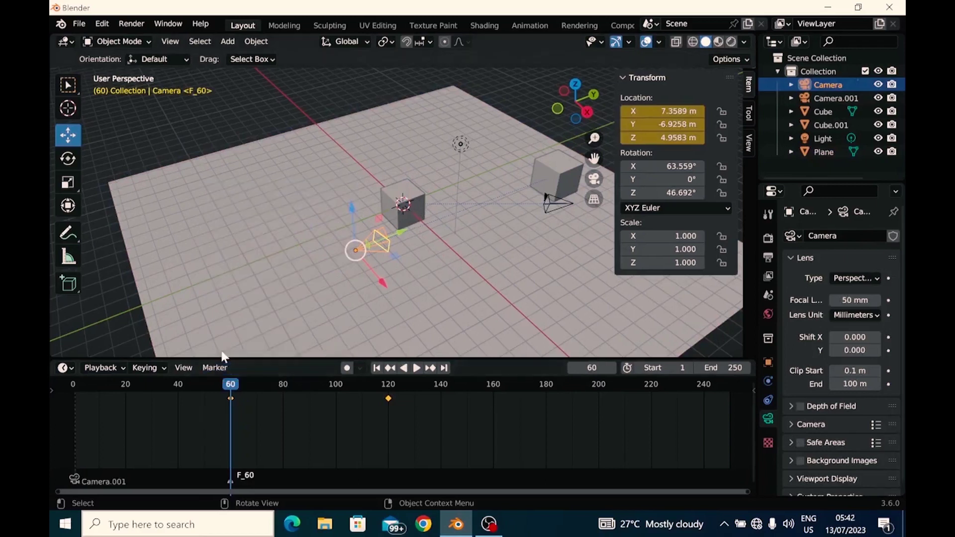
click(222, 368)
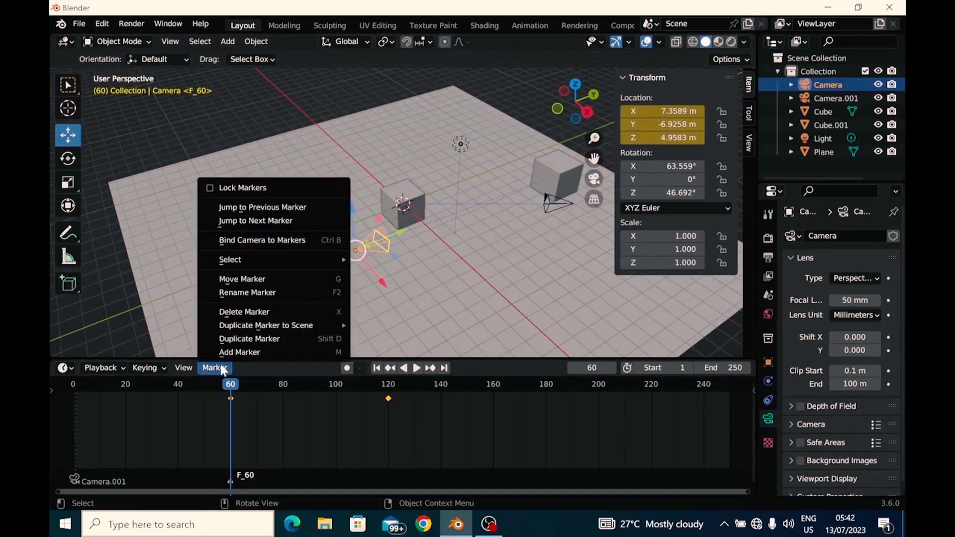
click(254, 242)
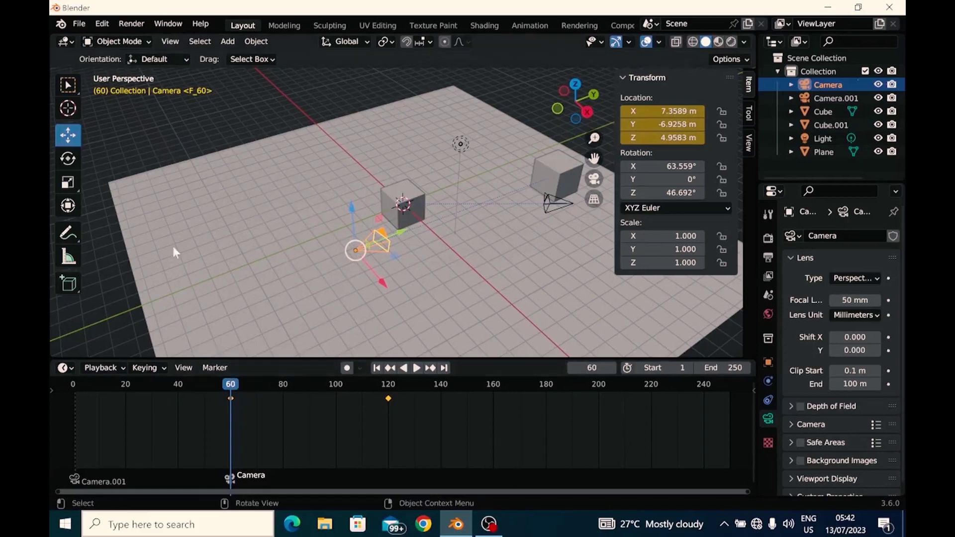
Step: View the rendered animation in the animation player and move the player window up to show the whole picture
click(133, 24)
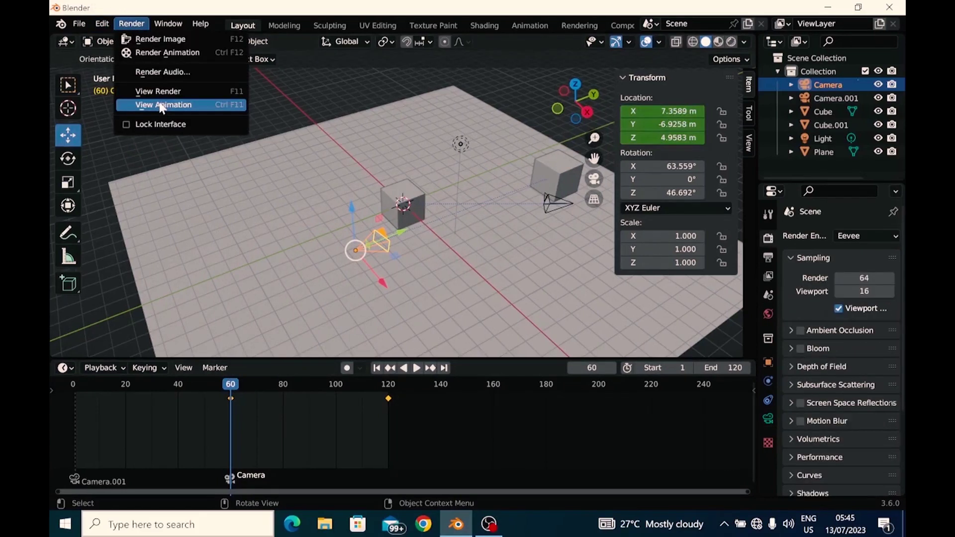
click(160, 105)
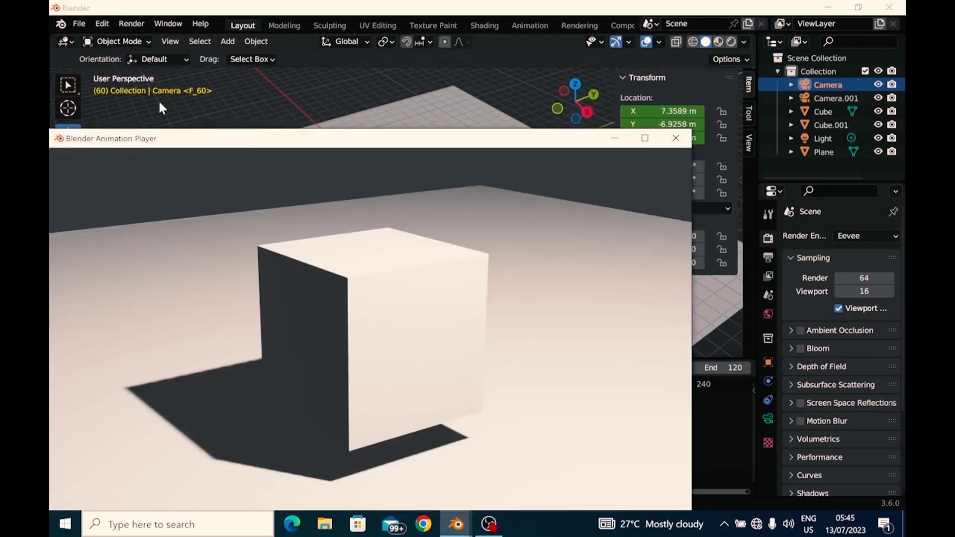
drag(417, 144, 438, 16)
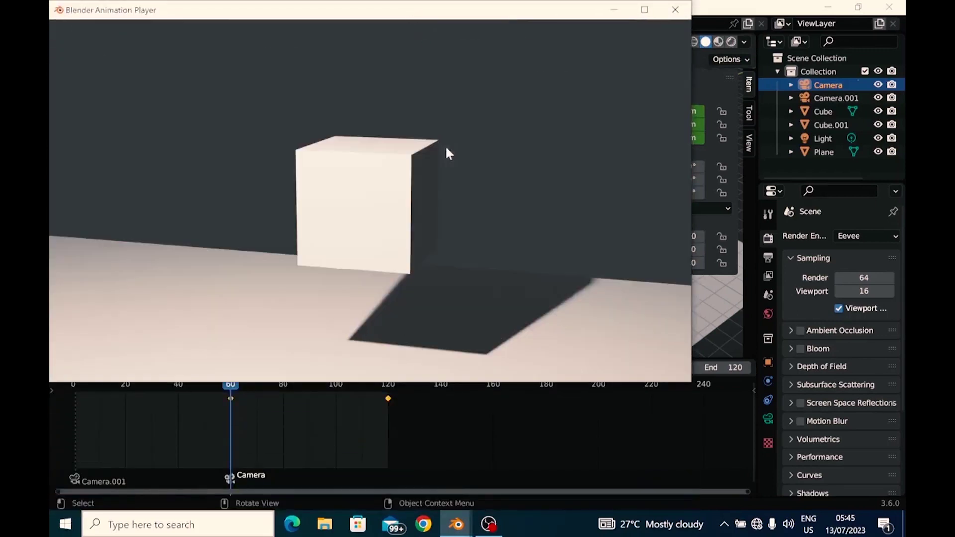